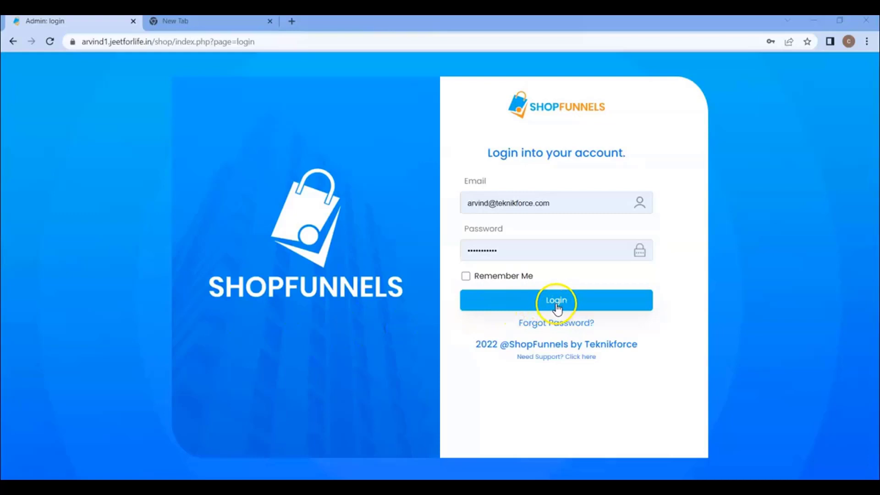
Log in as admin and open Settings > Settings from the dashboard sidebar
left_click(556, 302)
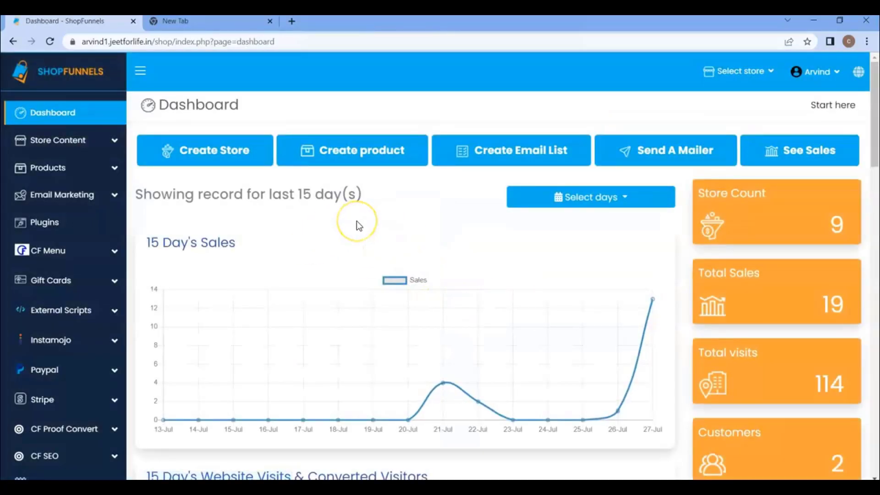
scroll(97, 234, "down", 2)
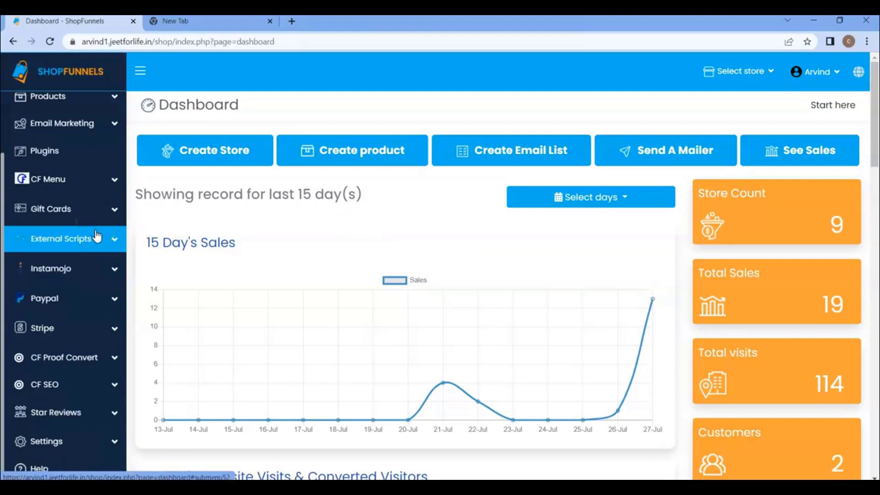
left_click(91, 441)
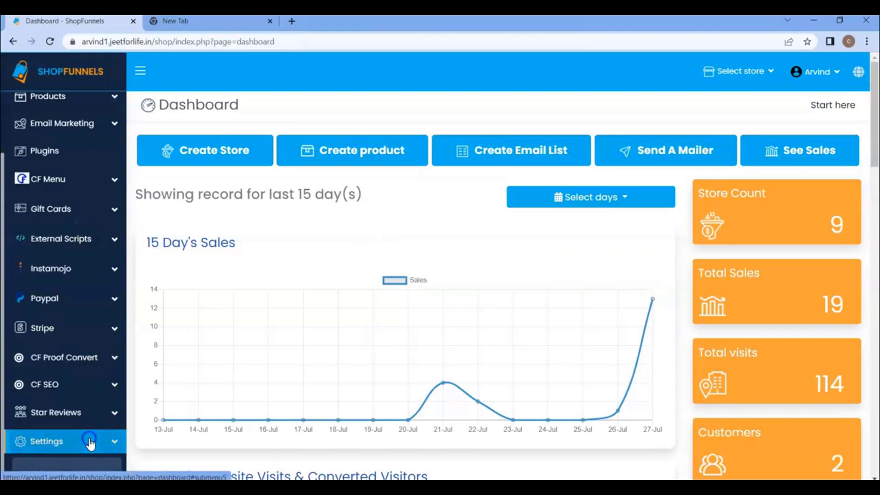
scroll(90, 441, "down", 3)
left_click(65, 354)
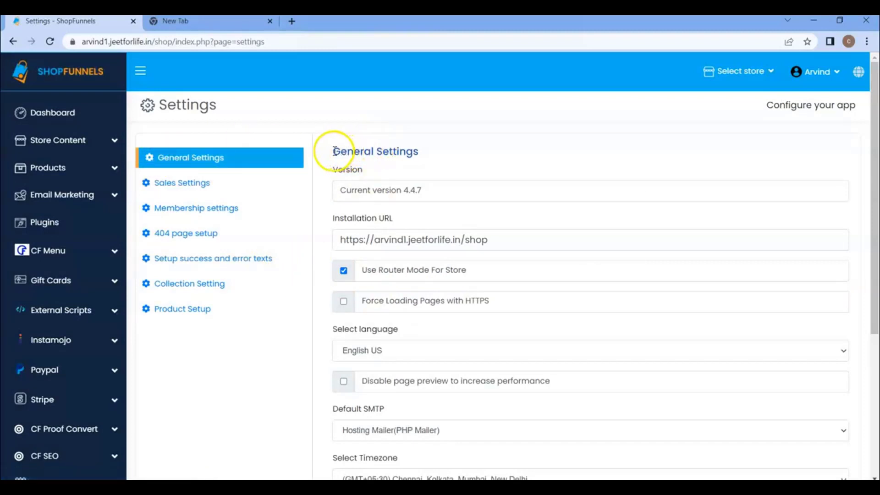
Highlight the General Settings heading, version 4.4.7 and the Installation URL ending in /shop
left_click_drag(330, 150, 417, 149)
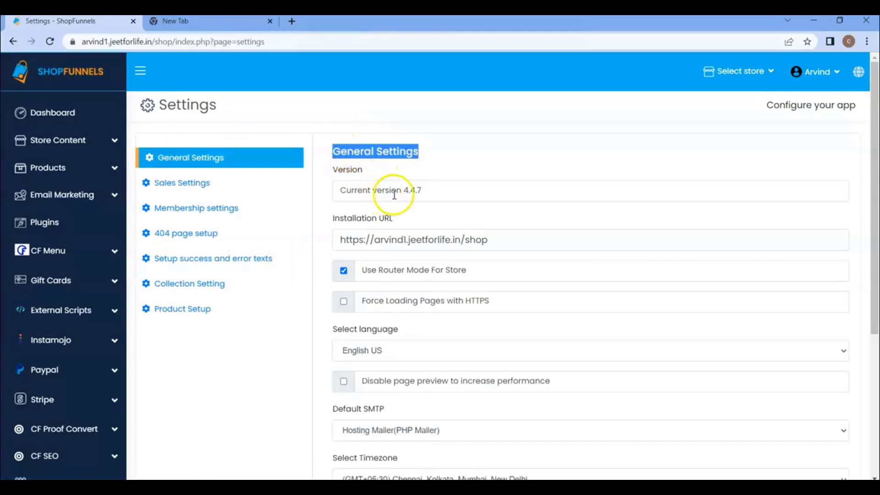
left_click_drag(401, 191, 414, 190)
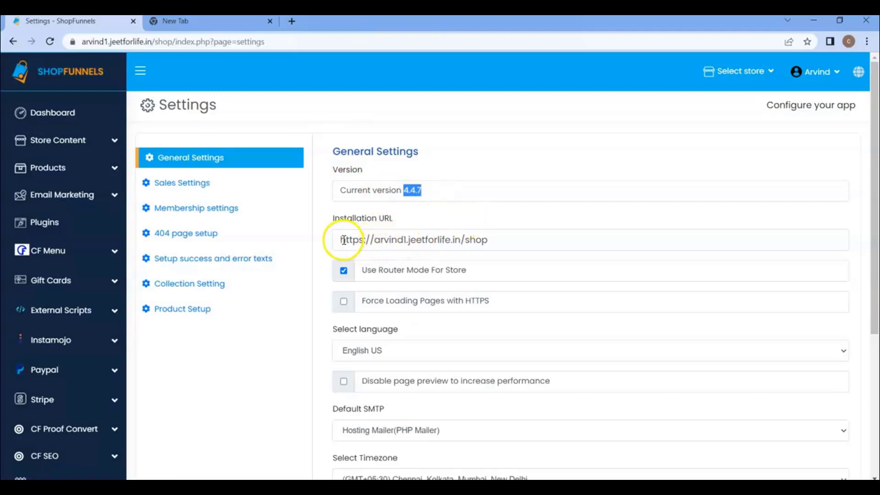
left_click_drag(343, 239, 484, 239)
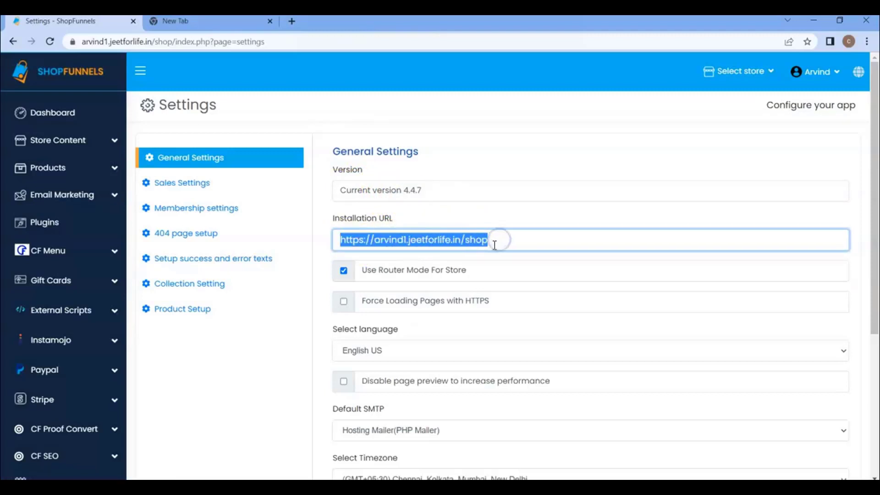
left_click(491, 258)
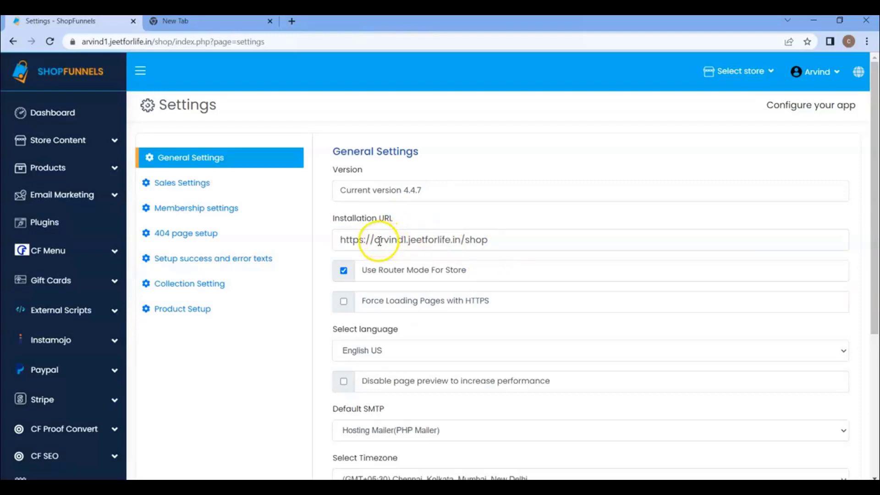
left_click_drag(339, 240, 498, 240)
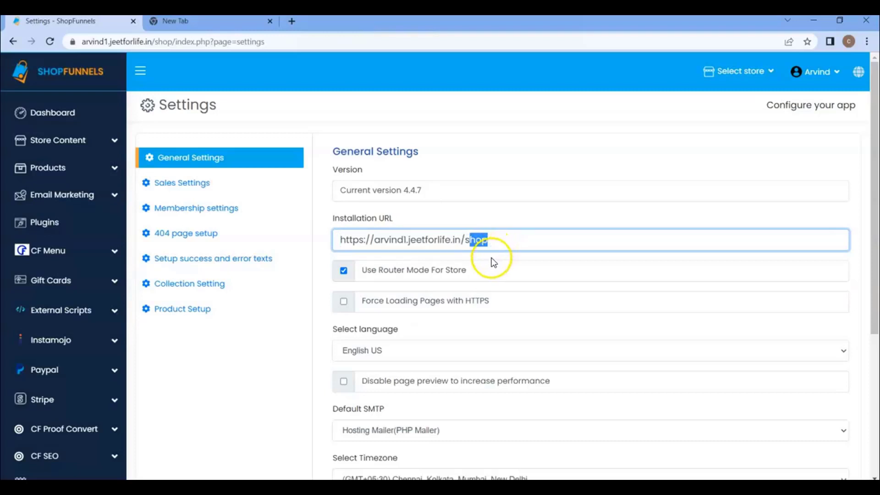
left_click(489, 253)
left_click_drag(460, 239, 513, 242)
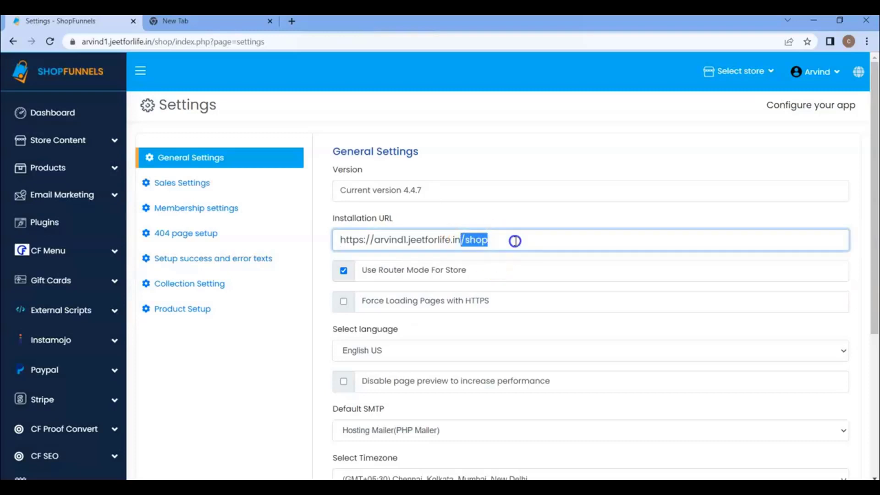
Compare the Installation URL with the browser's https address, its domain and shop folder
left_click(106, 42)
left_click(111, 42)
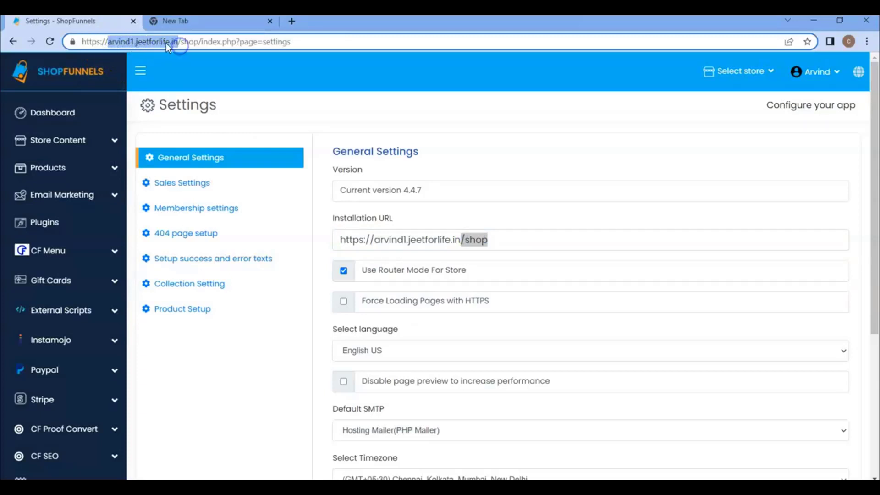
double_click(146, 41)
left_click(190, 41)
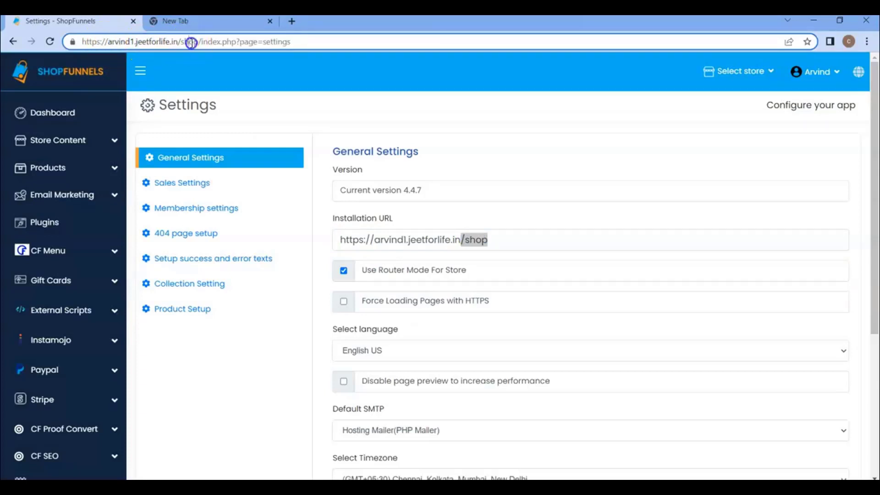
mouse_move(364, 269)
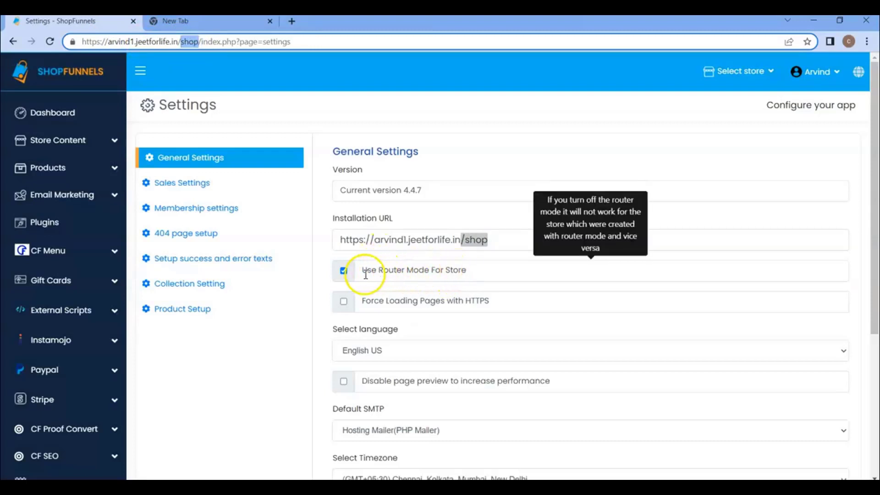
Tick 'Force Loading Pages with HTTPS' and confirm the browser address uses https
scroll(369, 263, "down", 1)
mouse_move(371, 243)
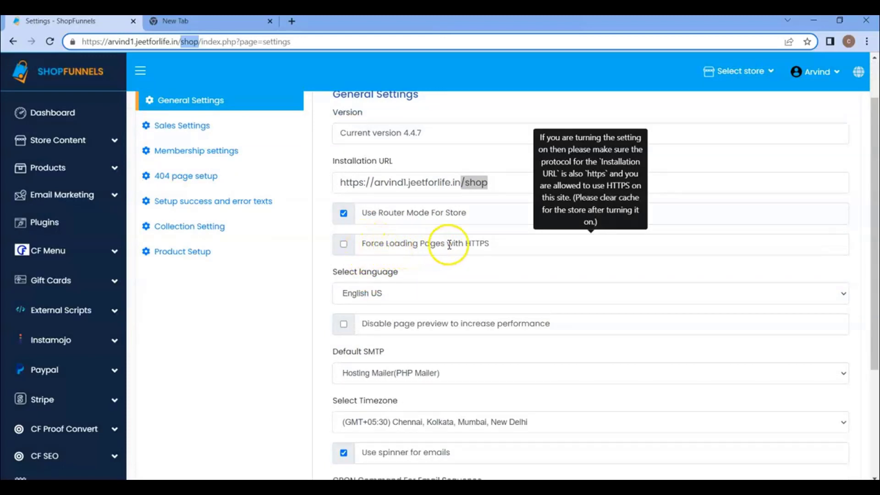
left_click(344, 244)
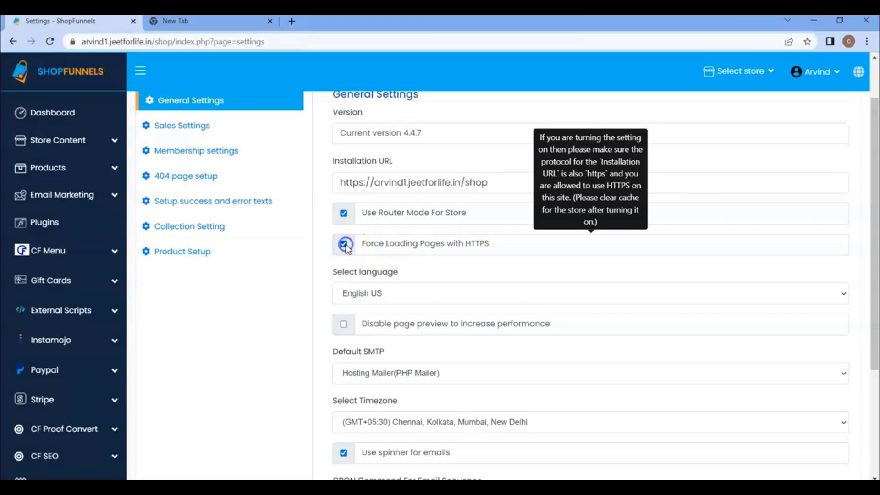
left_click(148, 45)
left_click(148, 45)
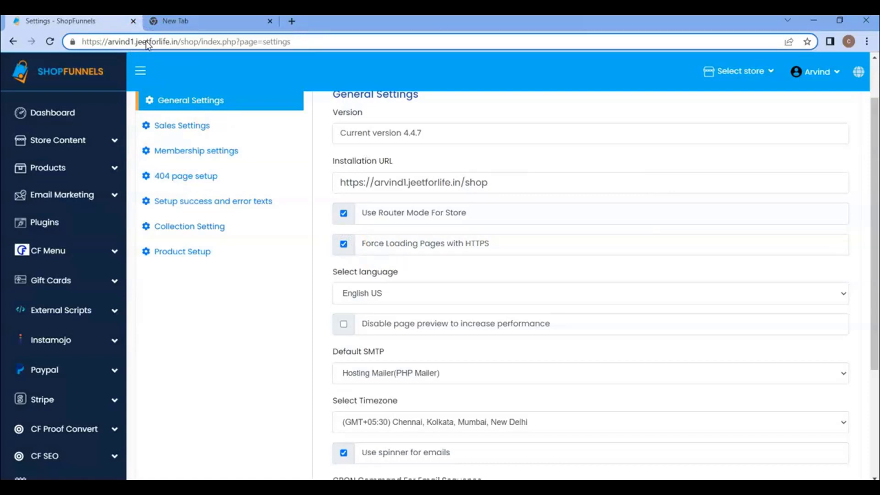
key("BackSpace")
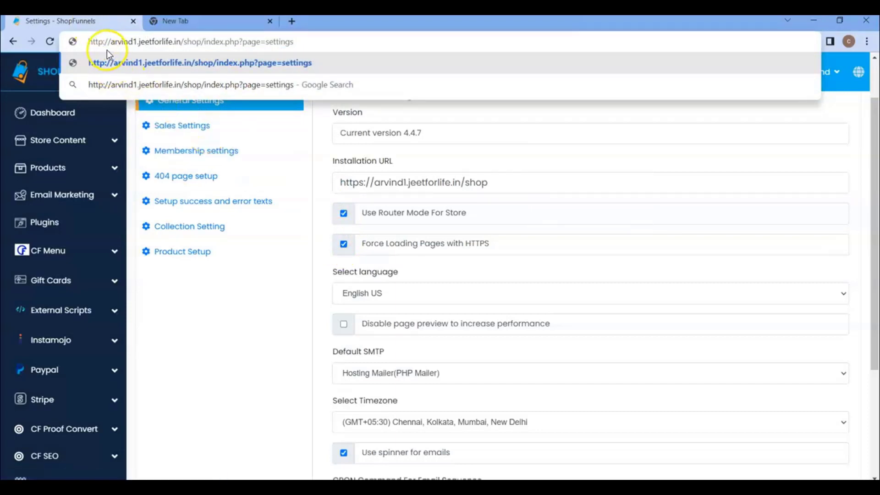
type("s")
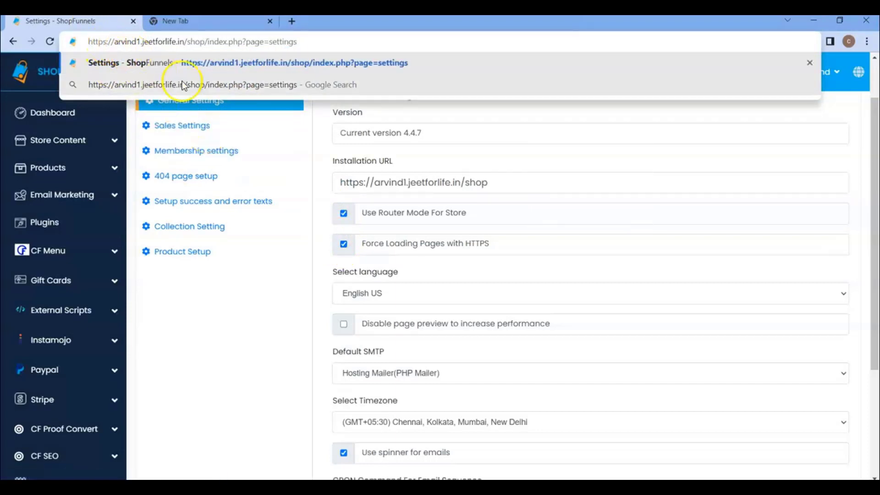
Confirm the Installation URL starts with https and leave forced HTTPS loading enabled
left_click_drag(361, 180, 527, 179)
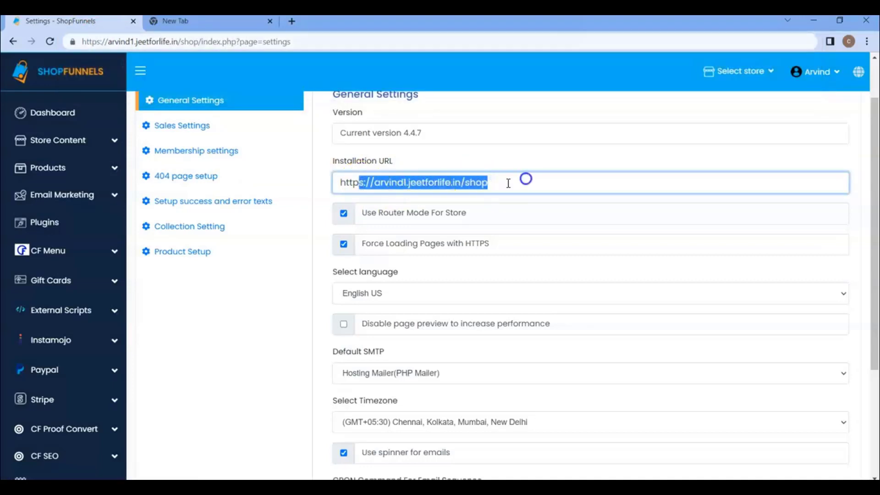
left_click(404, 199)
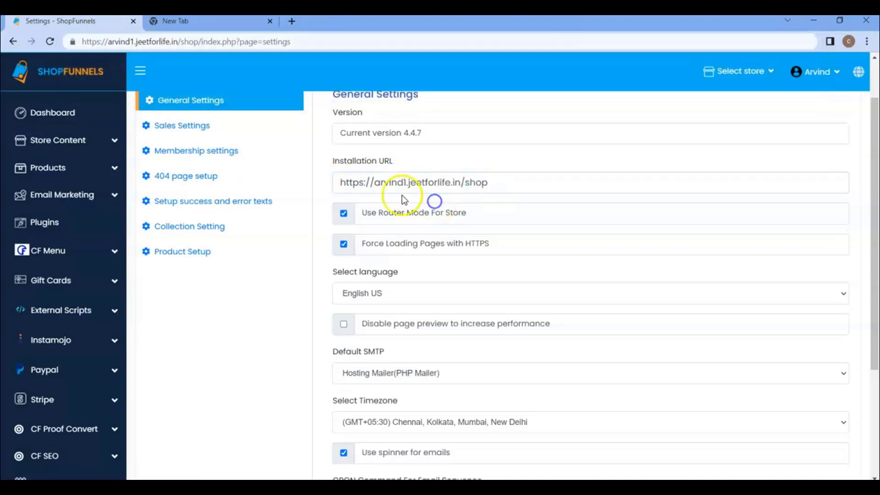
left_click(365, 183)
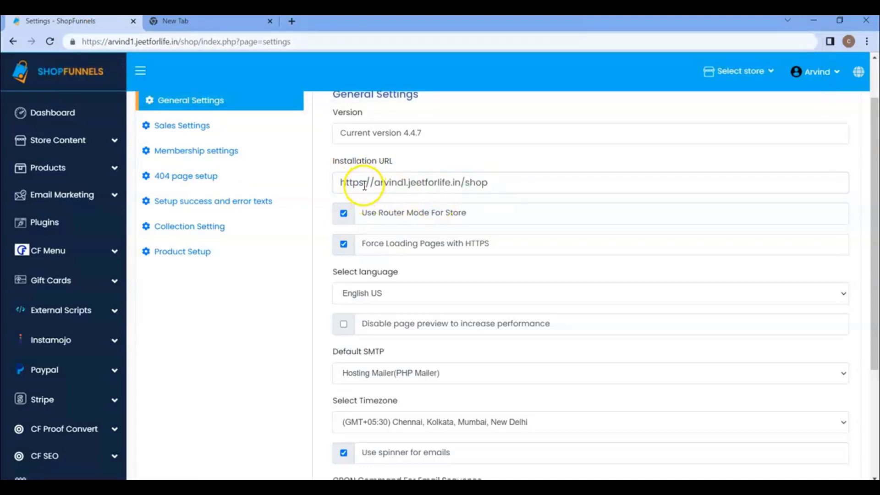
key("BackSpace")
type("s")
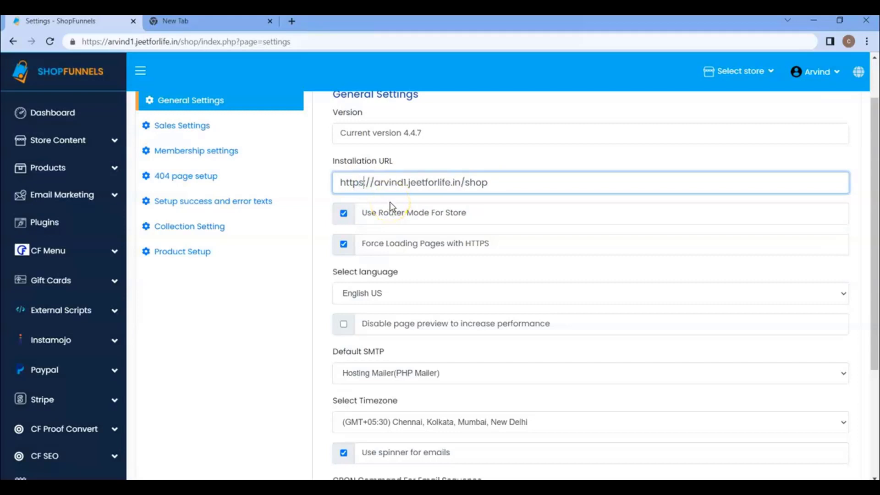
mouse_move(371, 243)
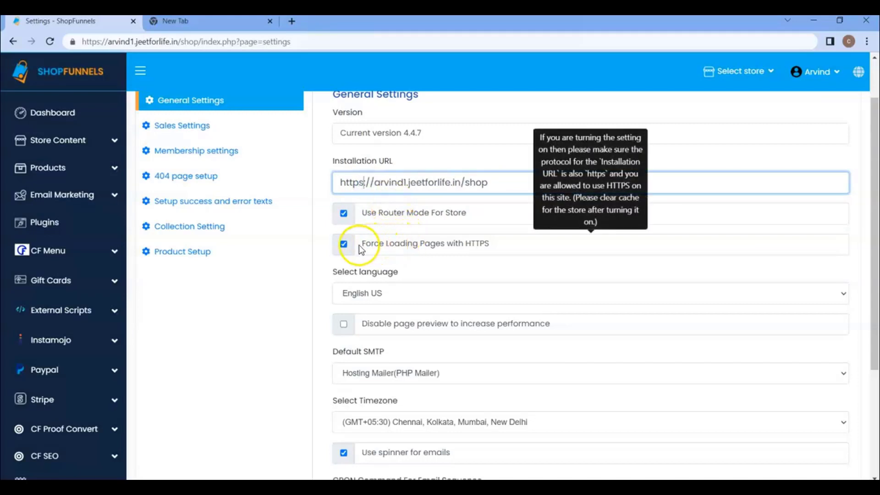
left_click(344, 245)
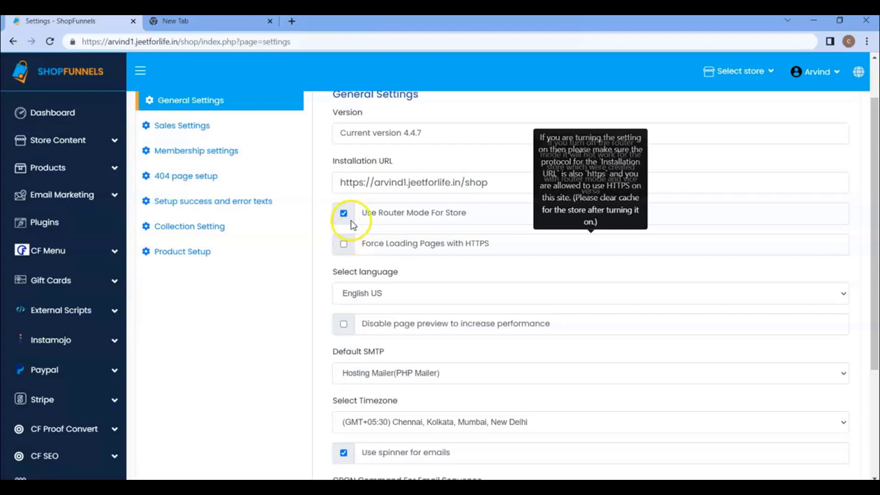
left_click(343, 243)
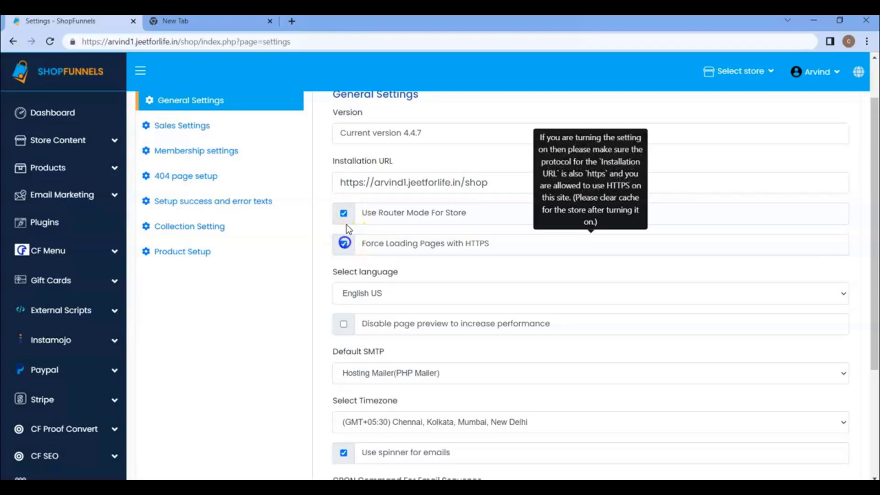
left_click(363, 184)
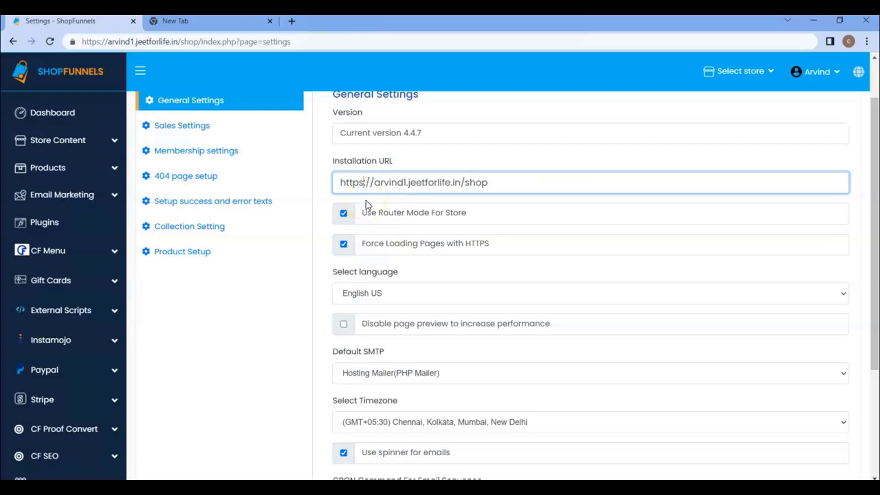
scroll(366, 200, "down", 1)
Keep English US as the interface language and disable page previews
left_click(373, 231)
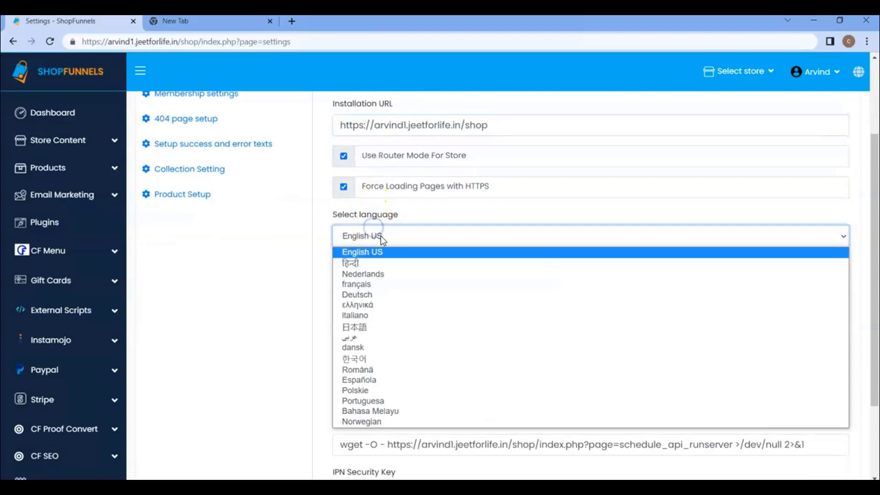
left_click(381, 201)
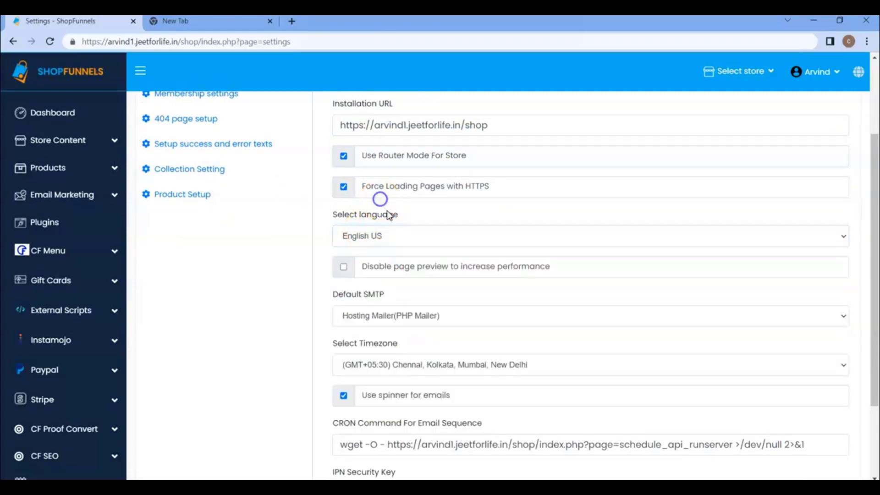
scroll(395, 212, "down", 2)
scroll(399, 211, "up", 1)
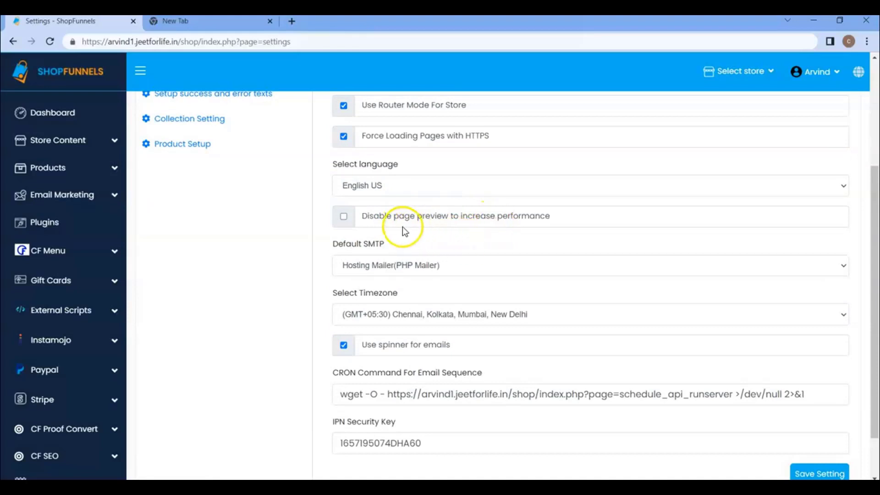
left_click(344, 216)
Open the watches store editor in a new tab and preview its Collection page template
right_click(78, 141)
left_click(73, 140)
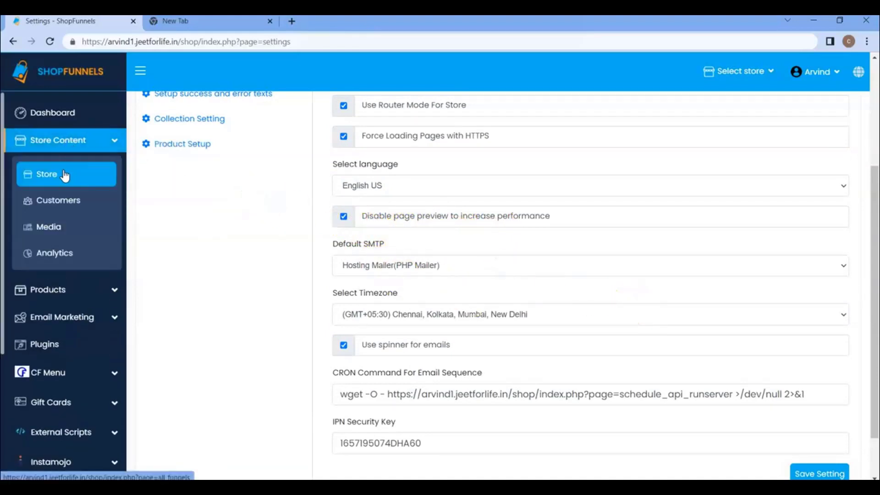
left_click(65, 176)
left_click(787, 199)
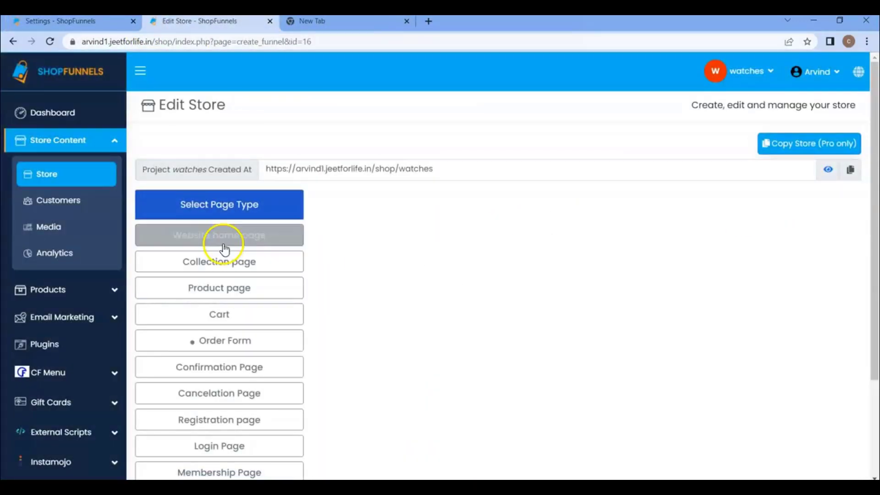
left_click(224, 245)
left_click(224, 262)
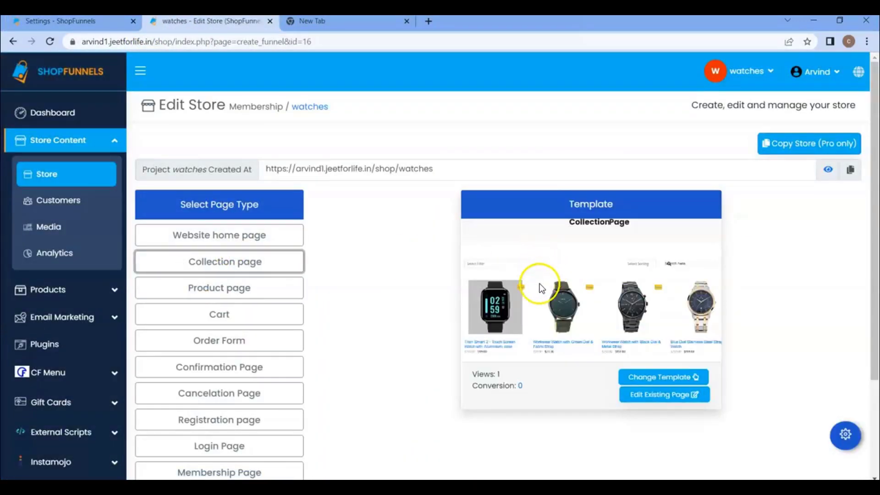
left_click(89, 25)
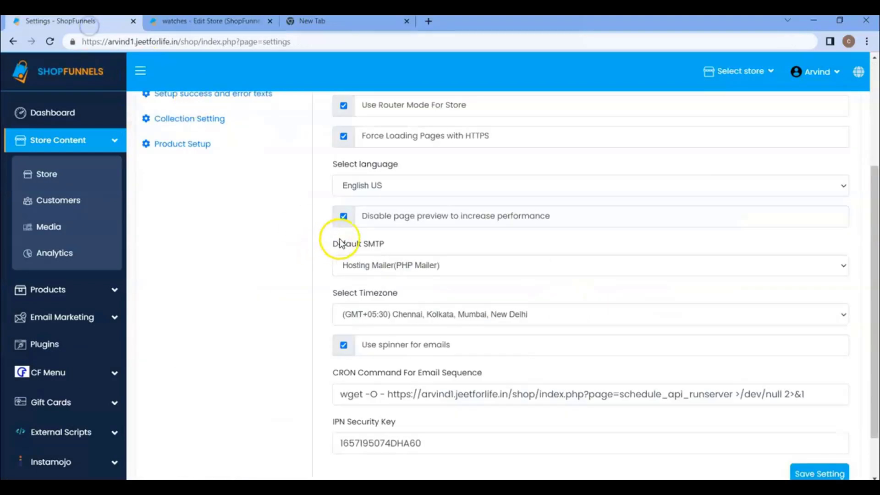
left_click(180, 21)
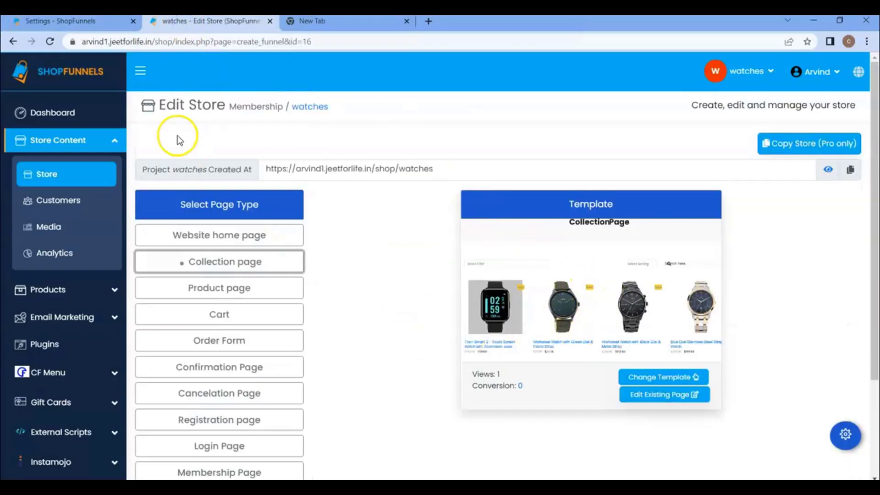
left_click(55, 22)
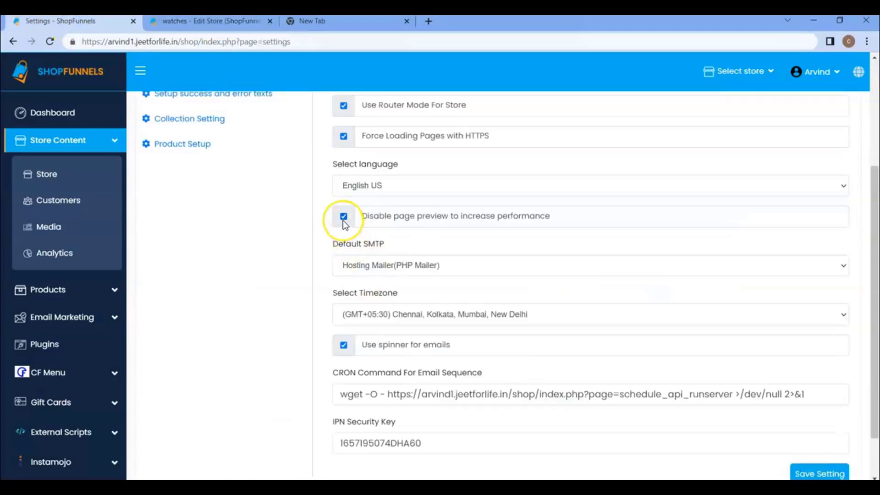
Set Default SMTP to Title instead of Hosting Mailer(PHP Mailer)
left_click(375, 263)
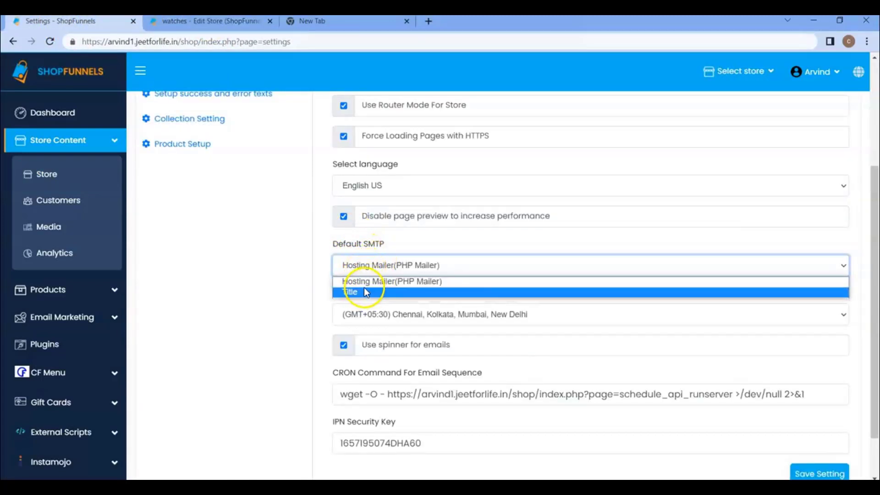
left_click(360, 293)
left_click(383, 264)
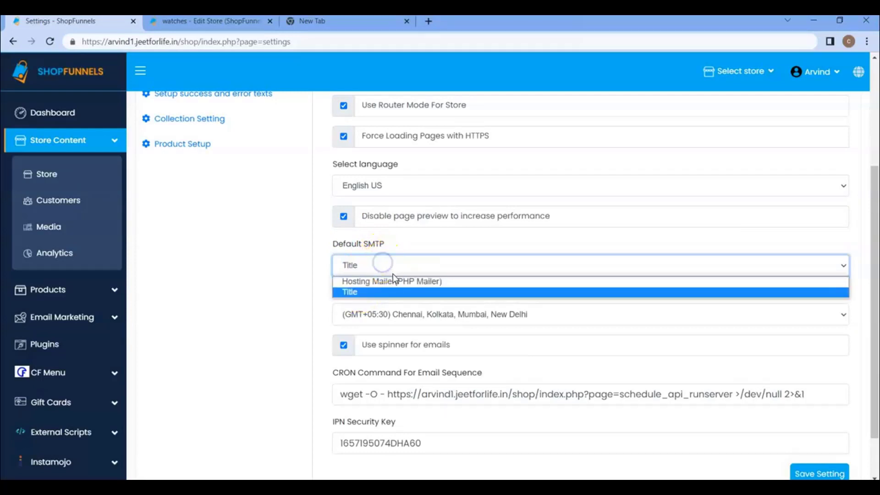
left_click(356, 292)
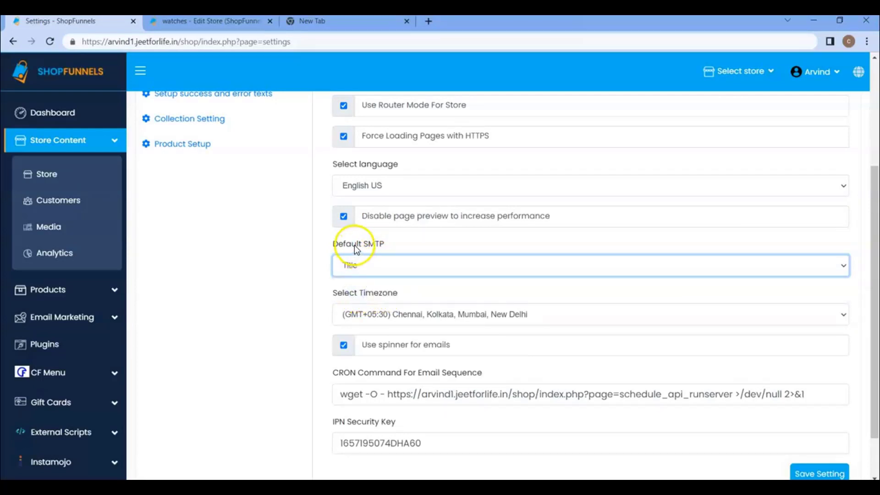
left_click(354, 246)
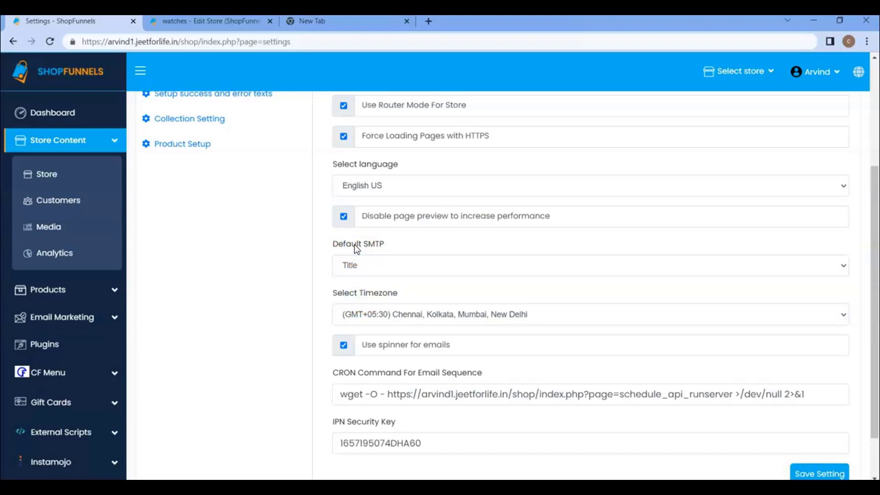
left_click(293, 231)
left_click(365, 265)
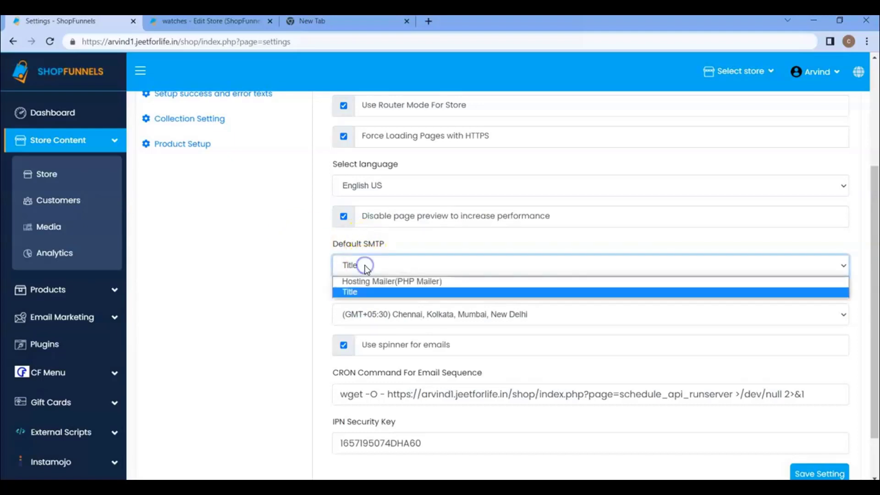
left_click(367, 241)
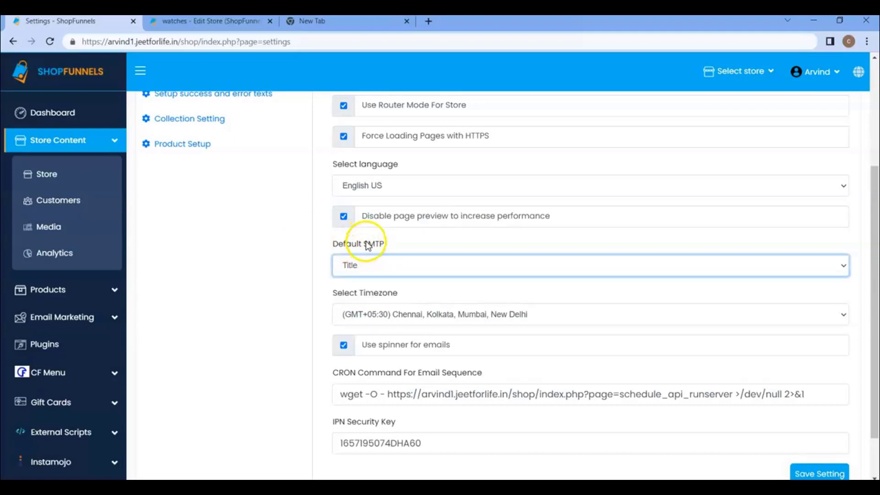
left_click(375, 266)
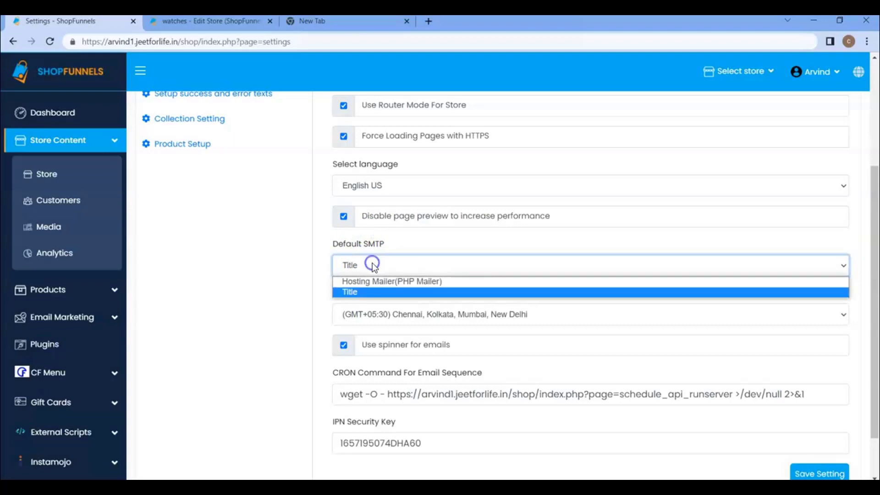
left_click(361, 293)
scroll(394, 279, "down", 1)
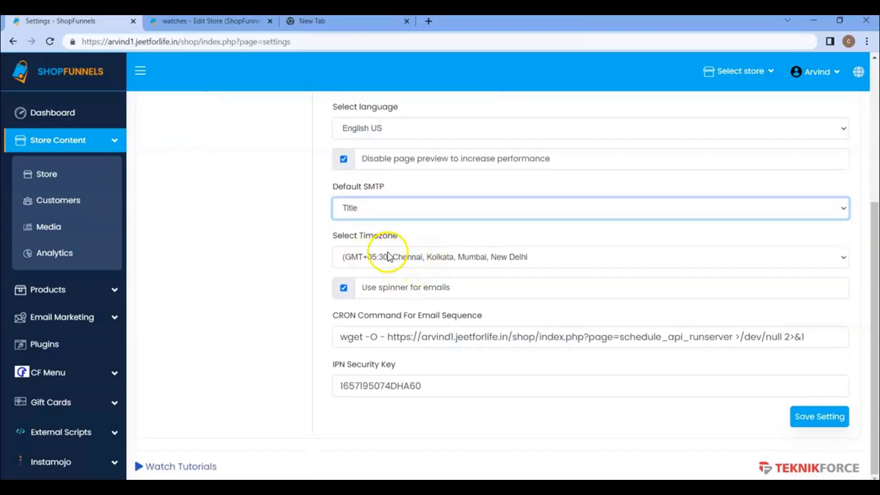
left_click(447, 253)
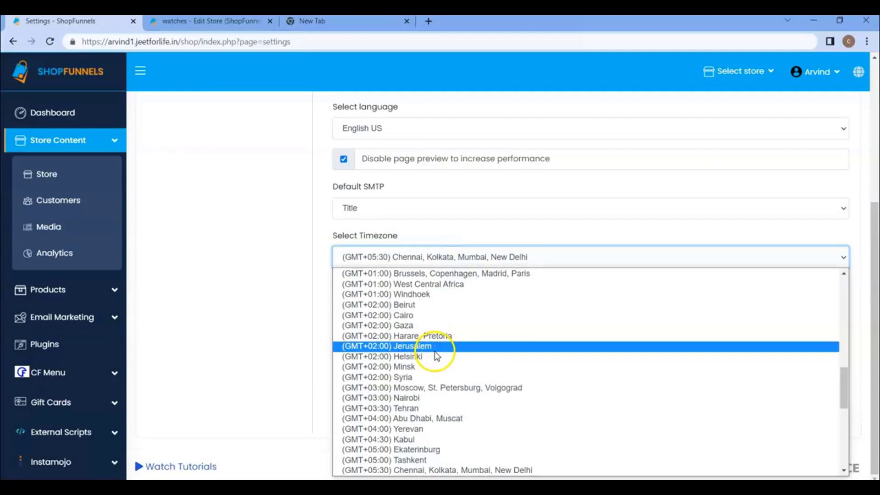
Keep the GMT+05:30 Chennai, Kolkata, Mumbai, New Delhi timezone and open Compose Mail in a new tab
left_click(491, 259)
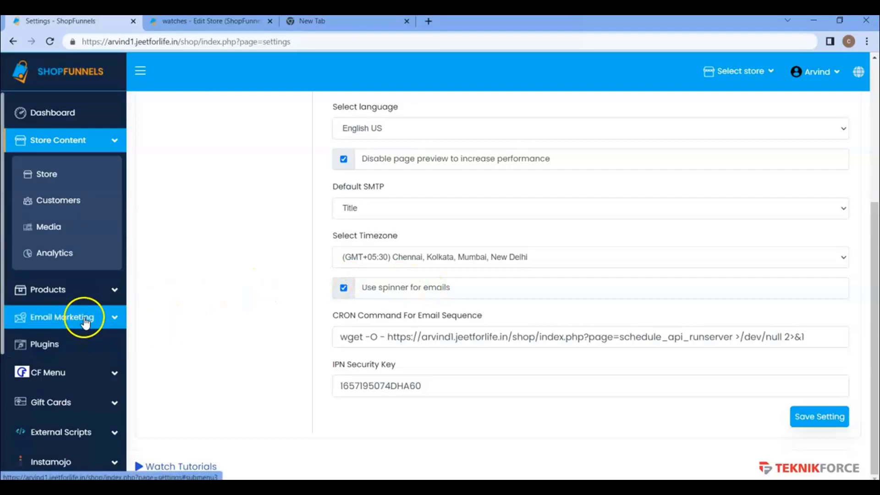
left_click(84, 328)
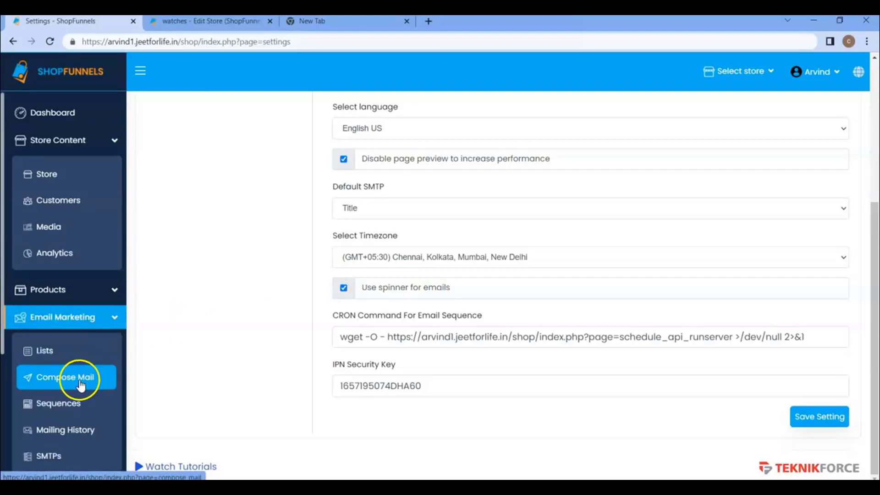
right_click(68, 378)
left_click(135, 279)
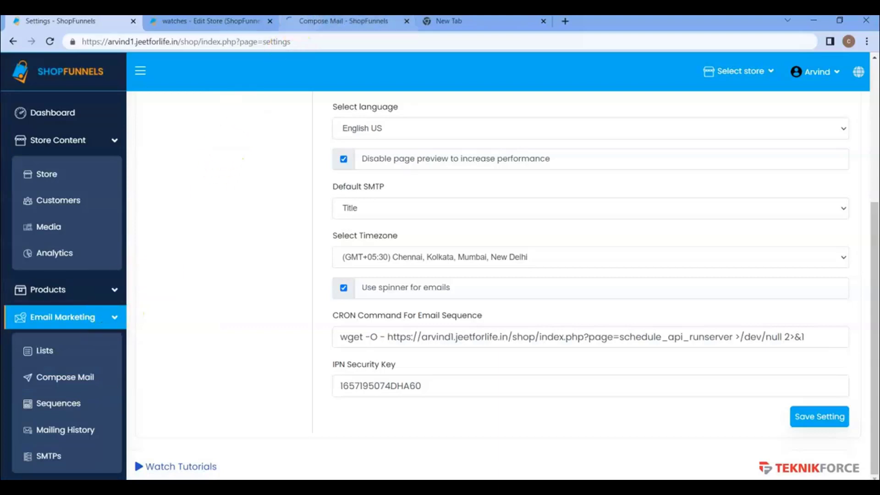
Enter the subject '{Hello there| Hey there| Hi There}! Welcome to ShopFunenls' in Compose Mail
left_click(302, 22)
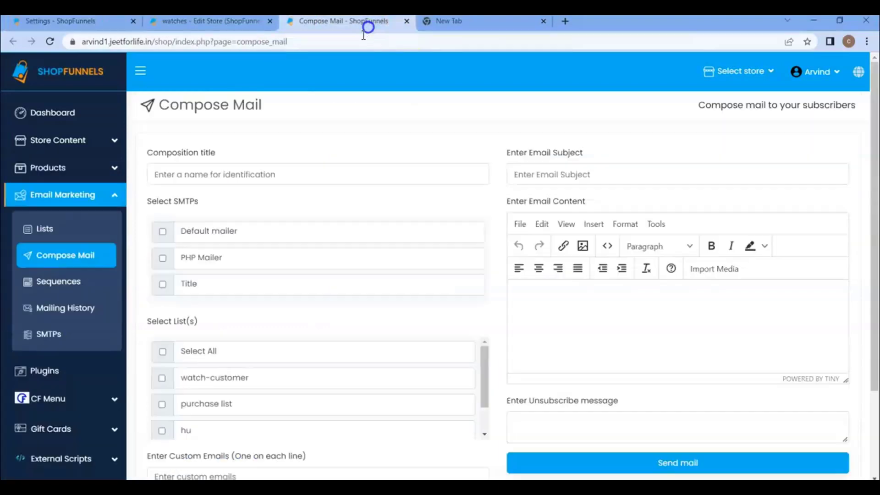
left_click(529, 179)
type("{Hello there| Hey there| Hi There}! Welcome to ShopFunenls")
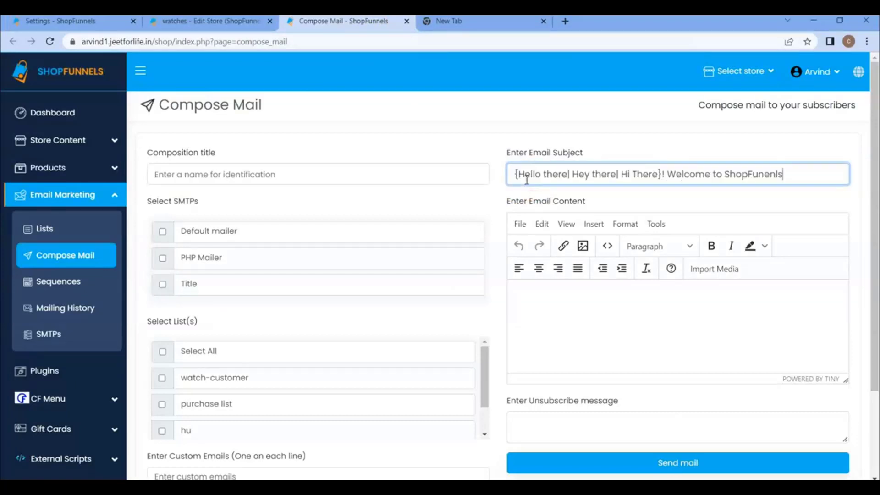
left_click(518, 175)
left_click_drag(517, 176, 642, 170)
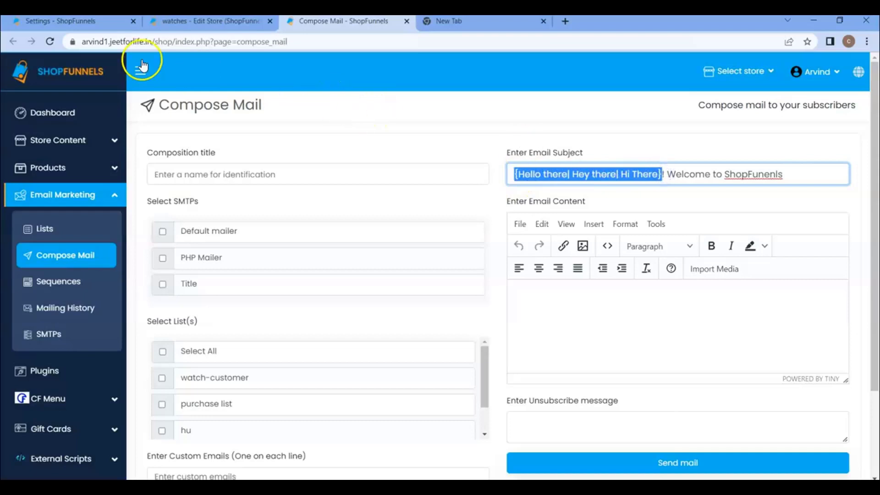
Review the three spintax greeting variants in the subject, then return to Settings
left_click(90, 22)
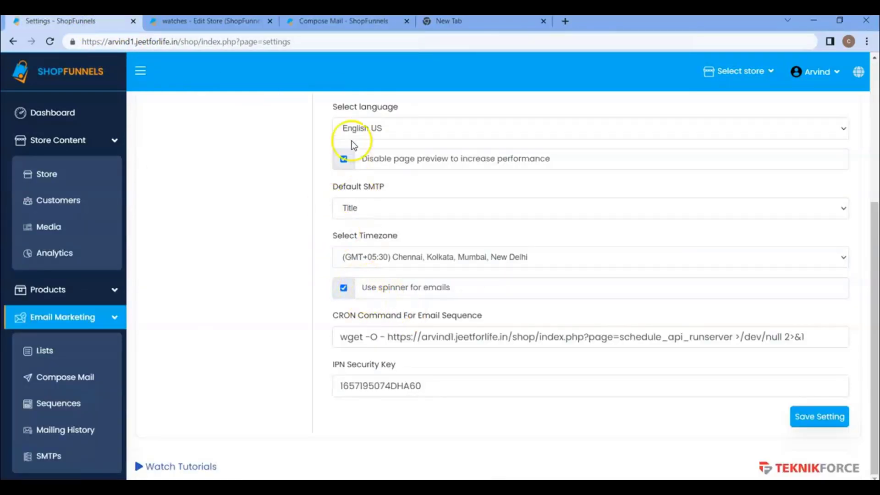
left_click(344, 21)
left_click_drag(515, 174, 646, 174)
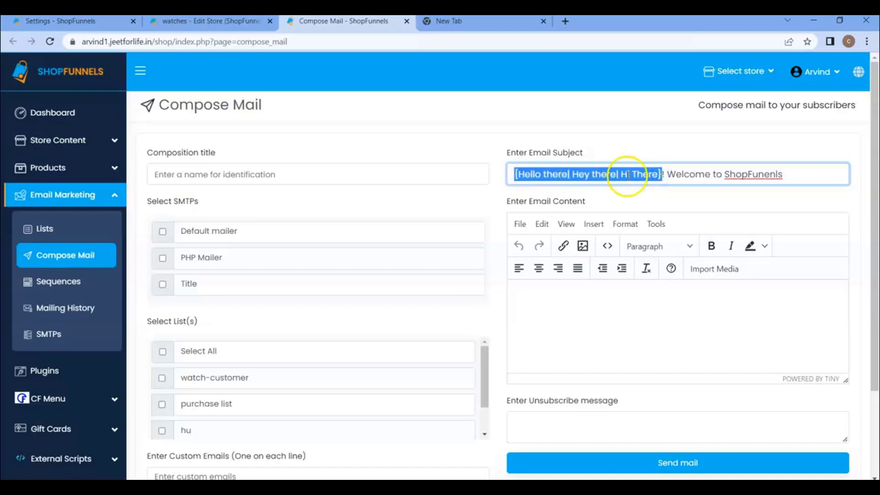
left_click(556, 174)
left_click_drag(516, 174, 642, 174)
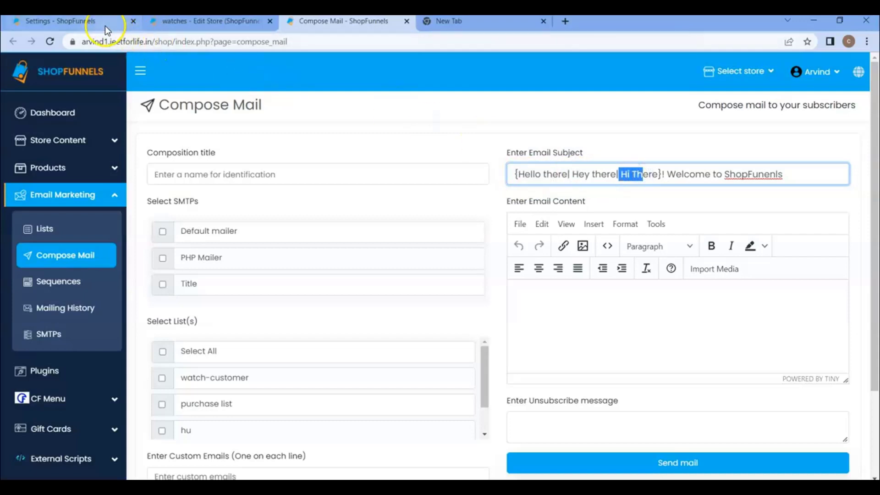
left_click(87, 22)
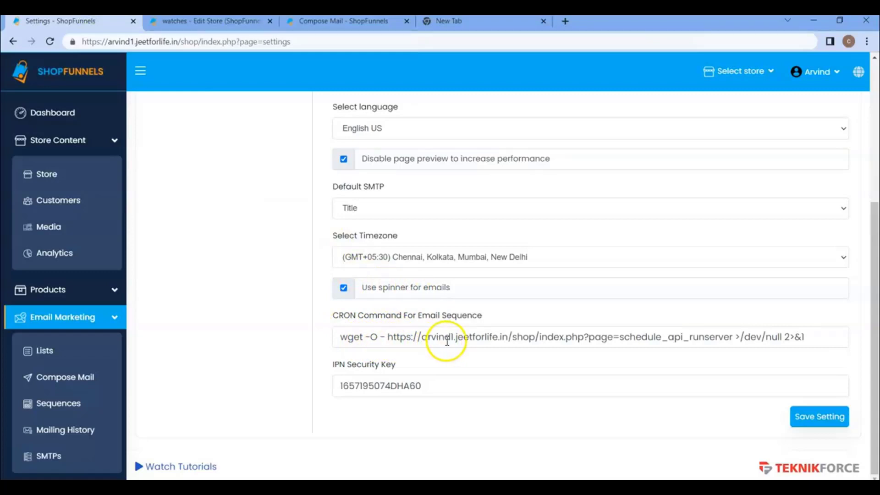
Open Sequences in a new tab and set its send delay to After 9 days
right_click(65, 408)
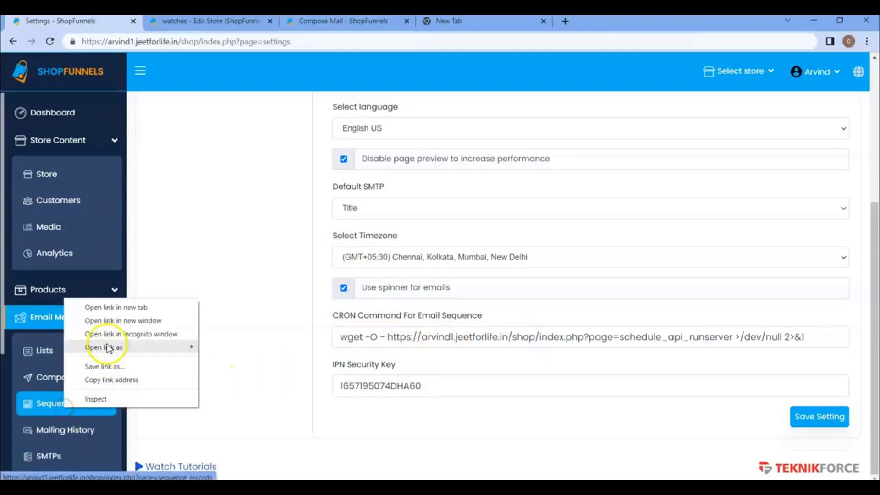
left_click(116, 307)
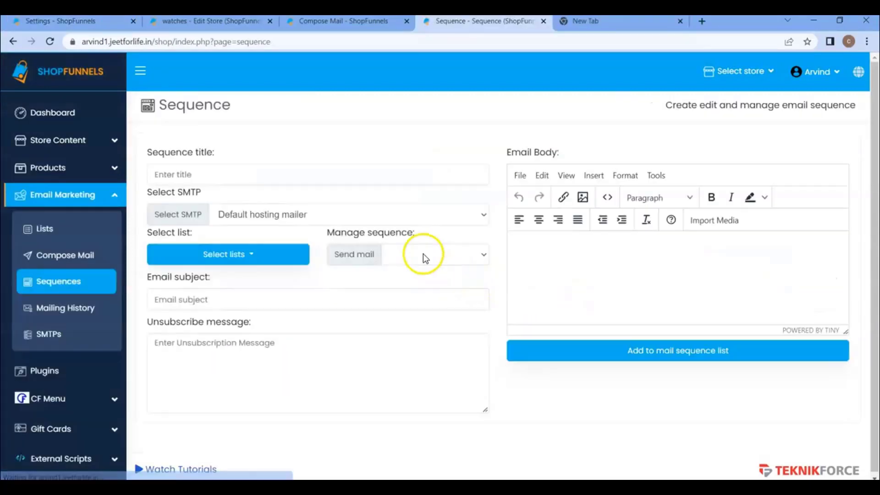
left_click(423, 254)
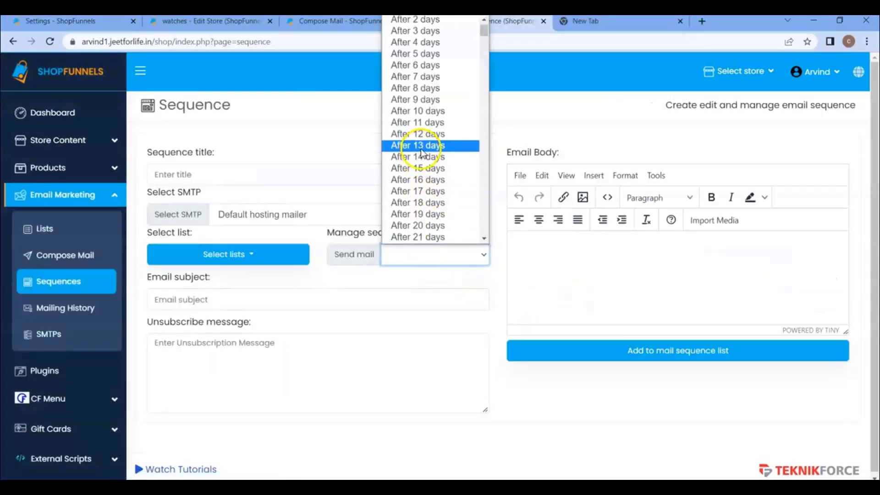
left_click(493, 190)
left_click(443, 252)
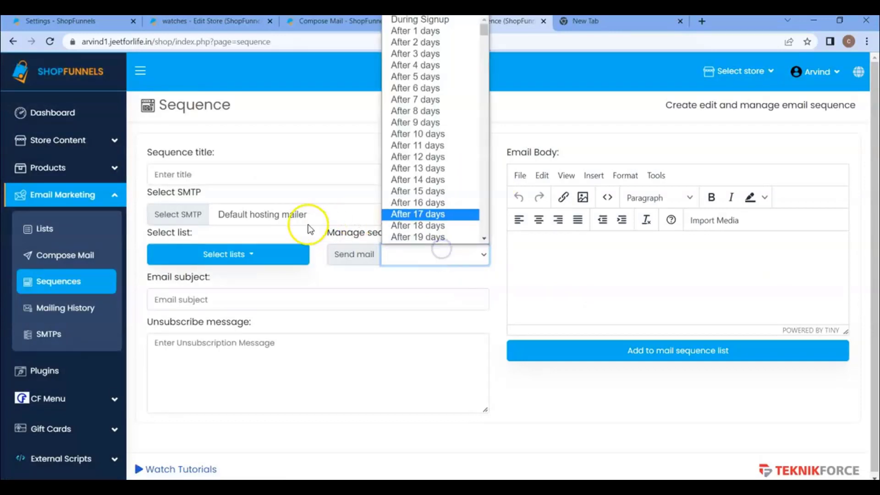
left_click(416, 124)
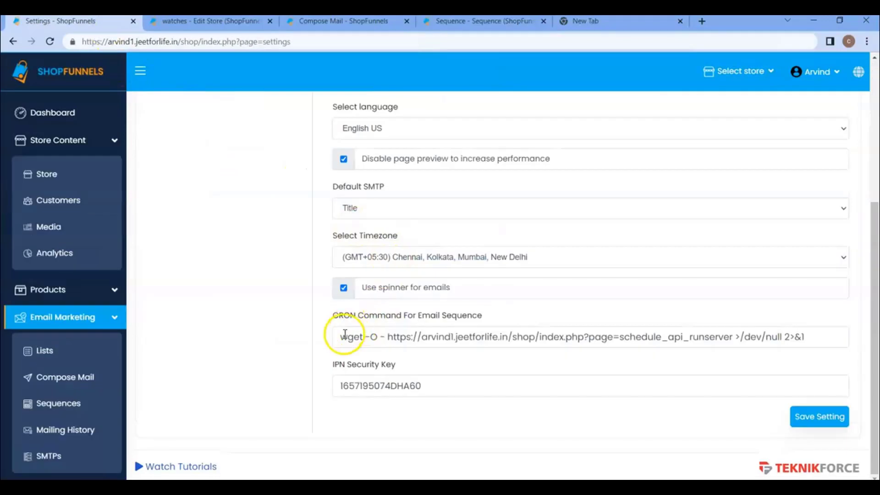
Select the wget CRON command for email sequences and scroll back up
left_click_drag(345, 335, 819, 334)
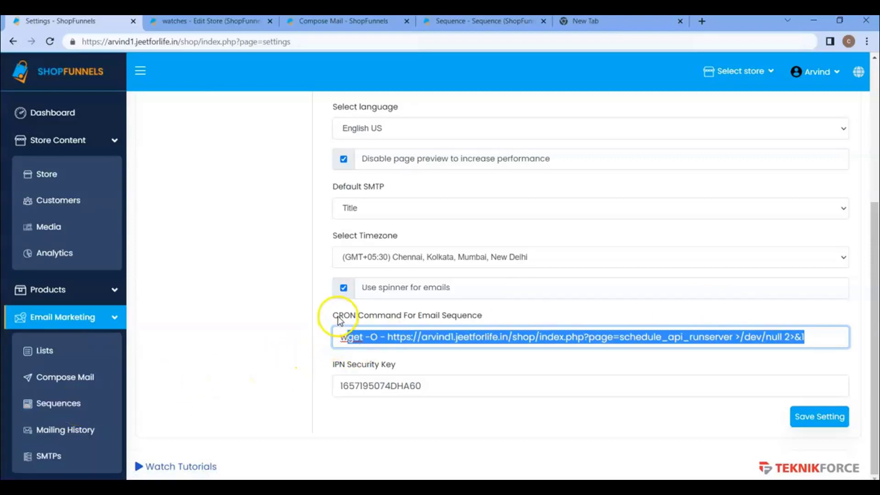
scroll(344, 333, "up", 5)
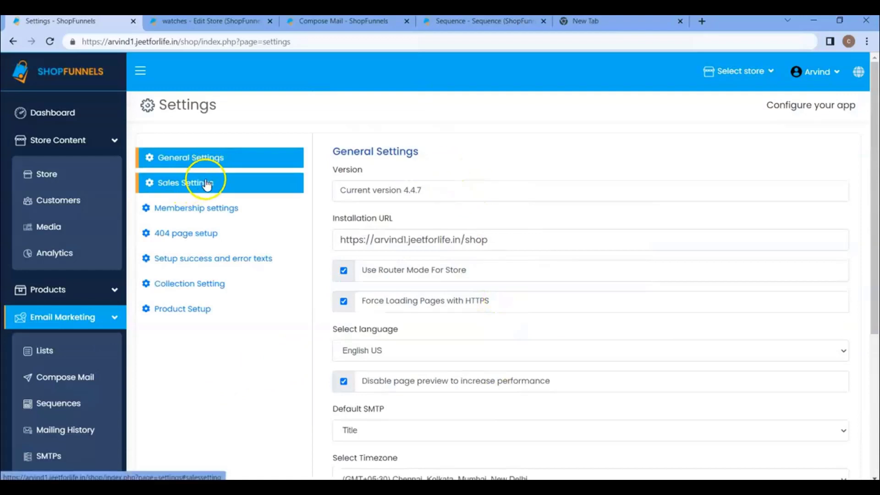
In Sales Settings, keep Title as the notification SMTP and check the product list
left_click(193, 192)
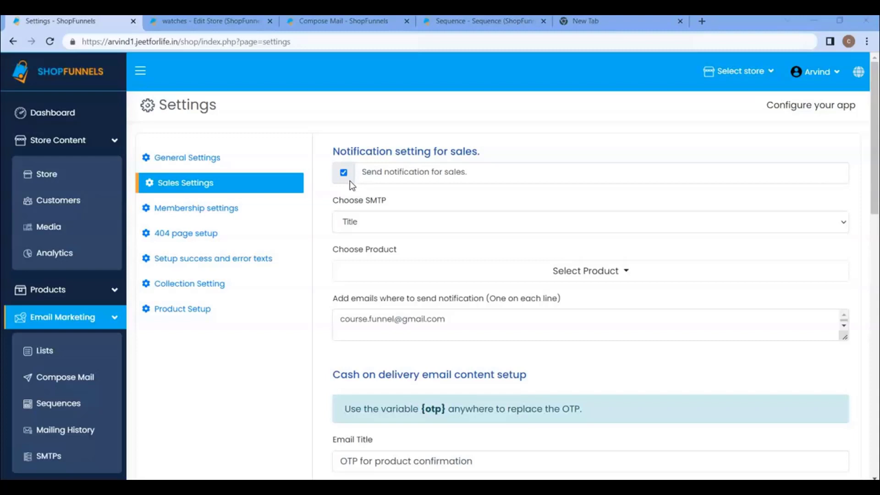
left_click(366, 222)
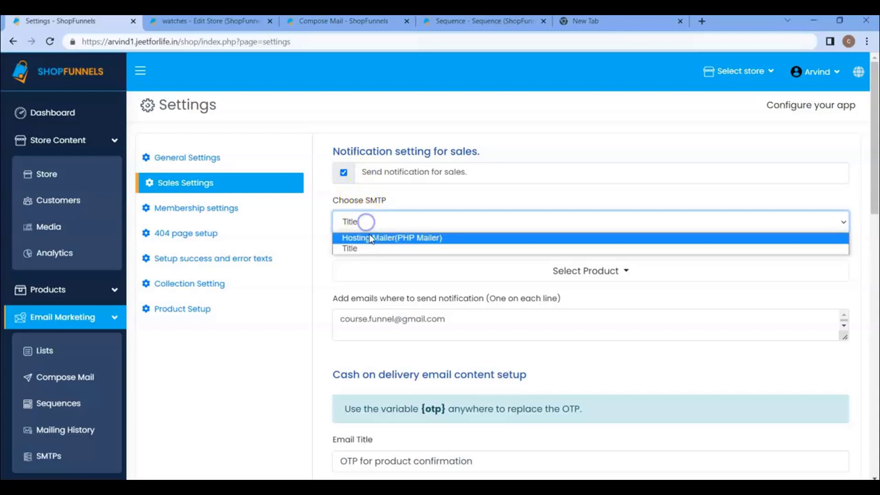
left_click(362, 250)
left_click(418, 273)
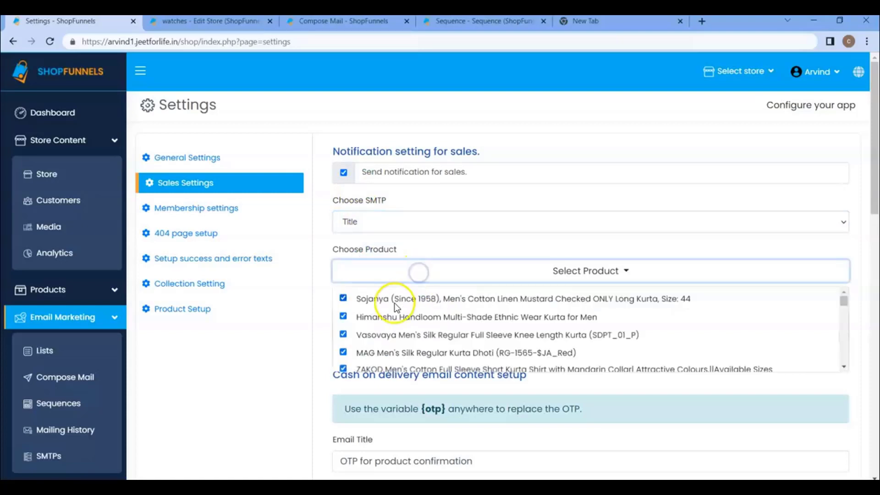
left_click(398, 242)
scroll(417, 291, "down", 1)
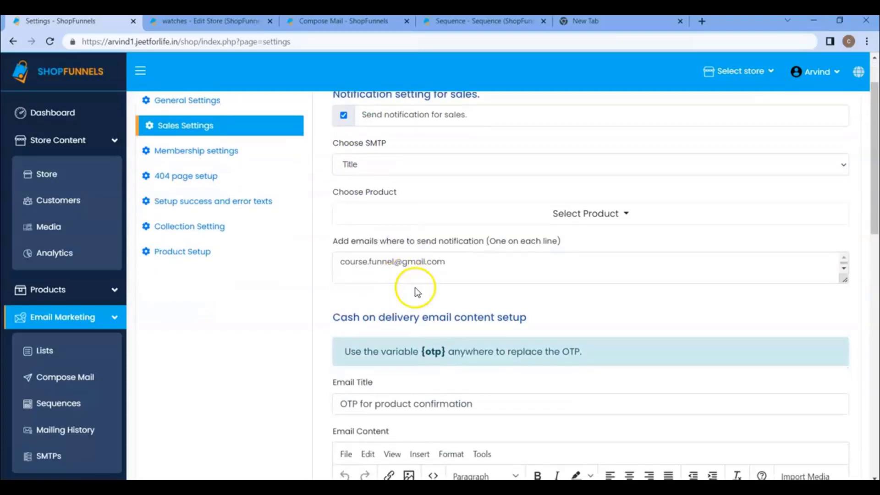
left_click(462, 265)
Review the cash-on-delivery email titled 'OTP for product confirmation' and its {otp} body
scroll(403, 255, "down", 2)
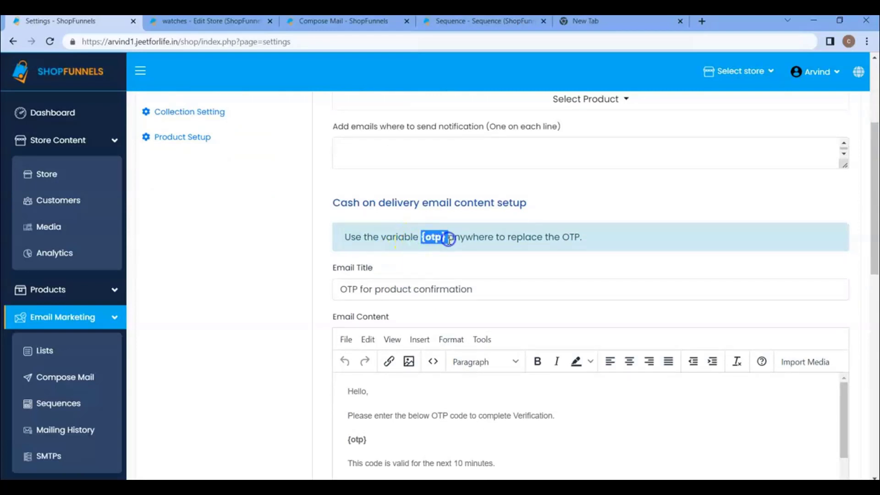
scroll(445, 245, "down", 4)
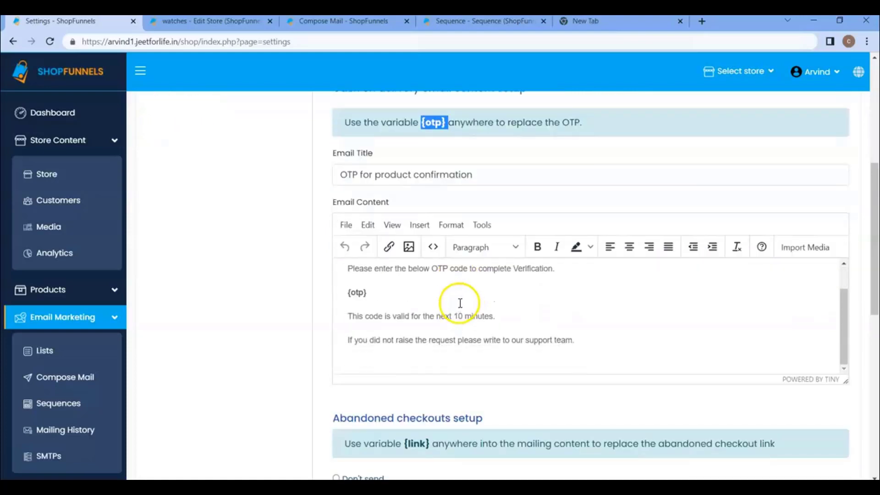
scroll(453, 306, "up", 1)
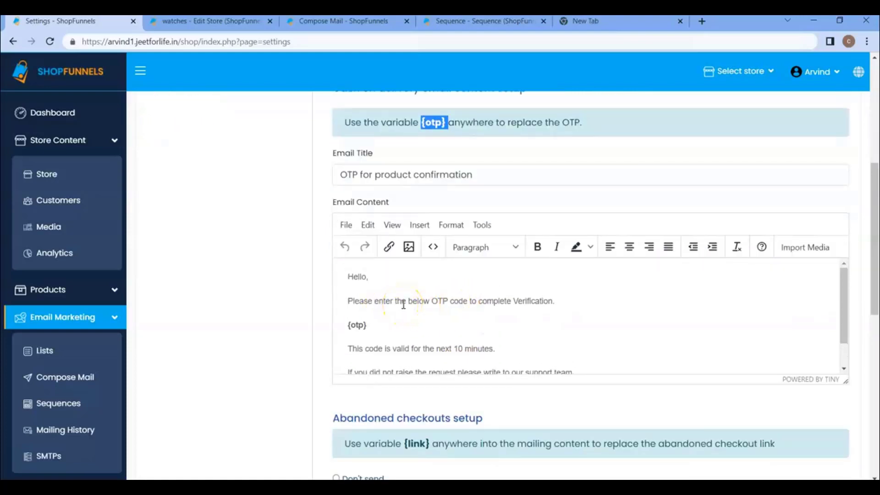
left_click_drag(340, 174, 508, 175)
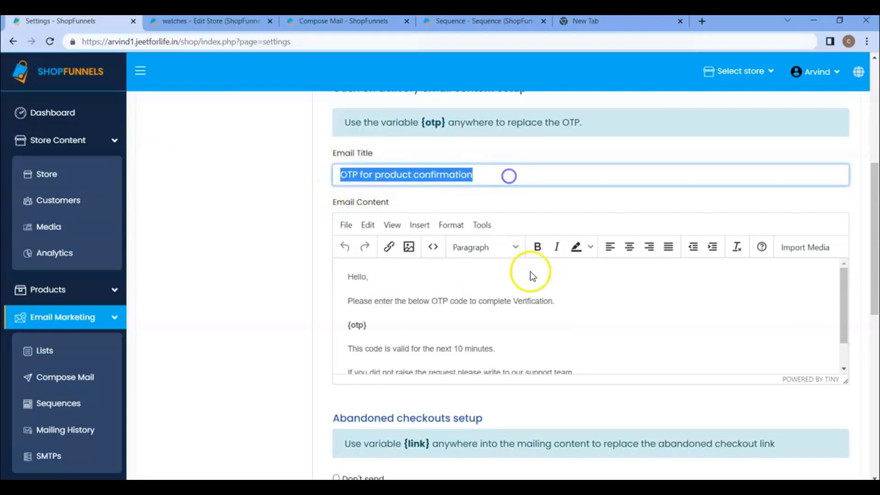
scroll(444, 300, "down", 3)
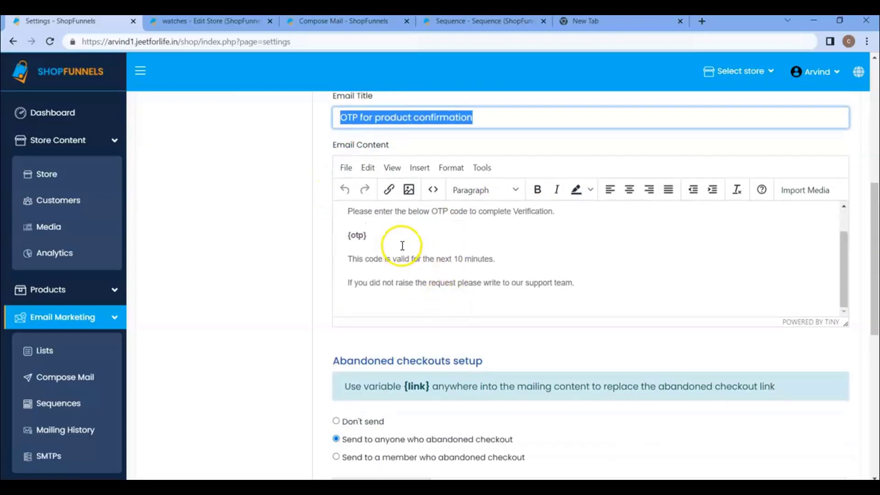
scroll(411, 250, "down", 3)
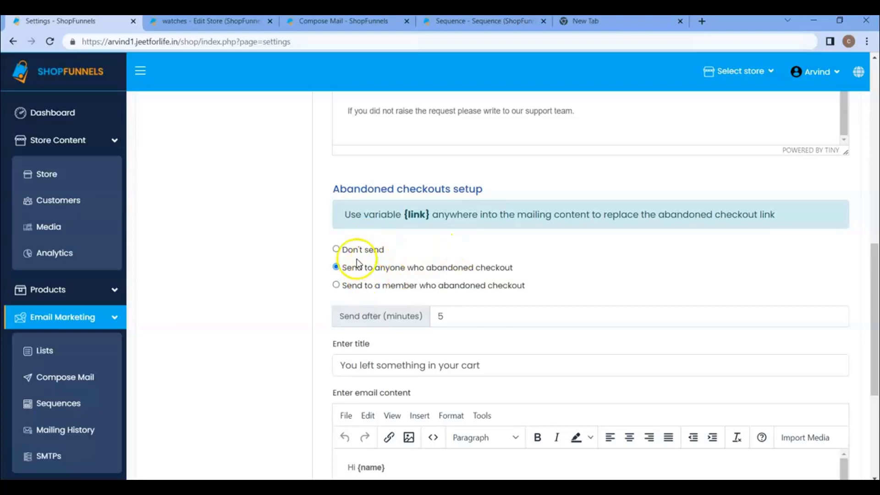
scroll(463, 287, "down", 1)
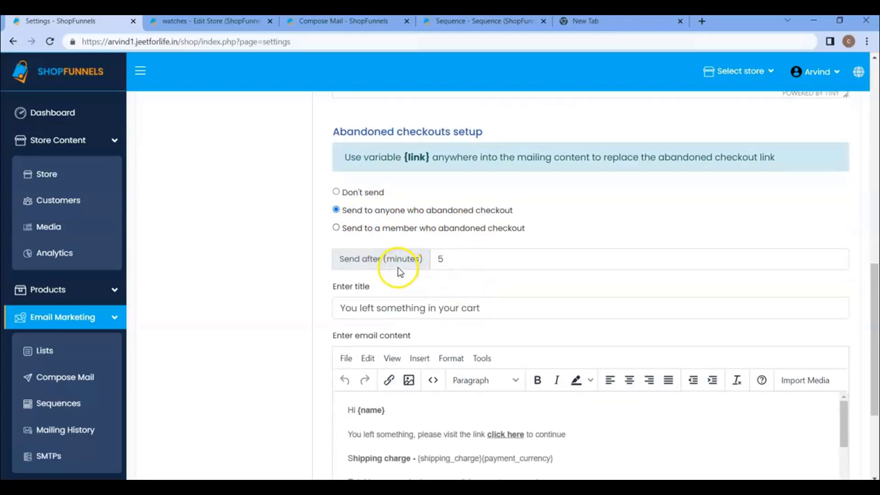
left_click(446, 257)
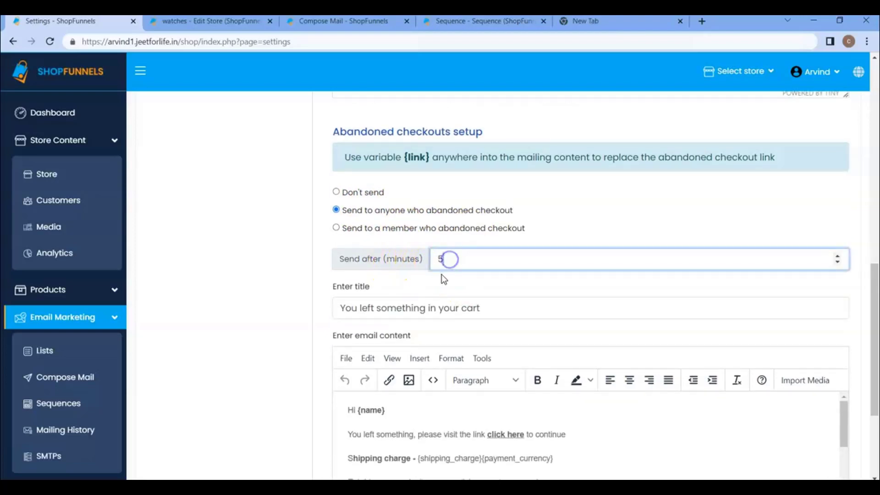
scroll(422, 282, "down", 1)
left_click_drag(371, 250, 510, 258)
left_click(446, 275)
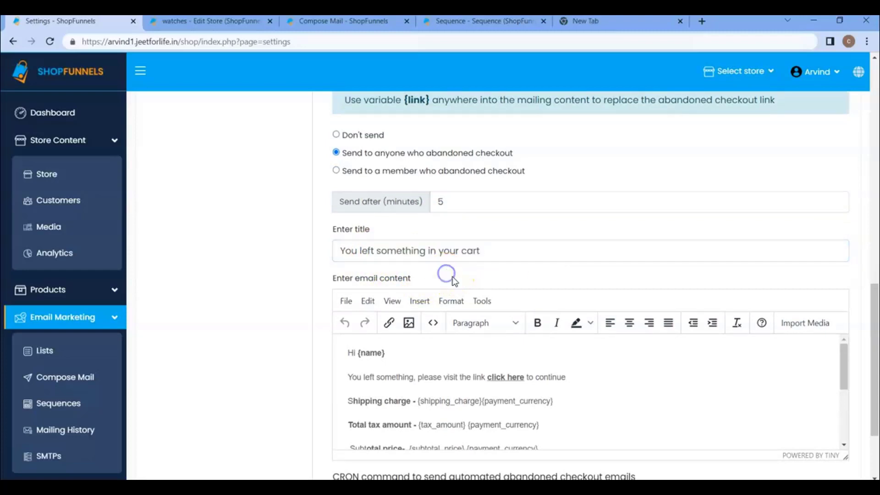
scroll(447, 277, "down", 2)
scroll(414, 265, "down", 3)
scroll(414, 265, "down", 1)
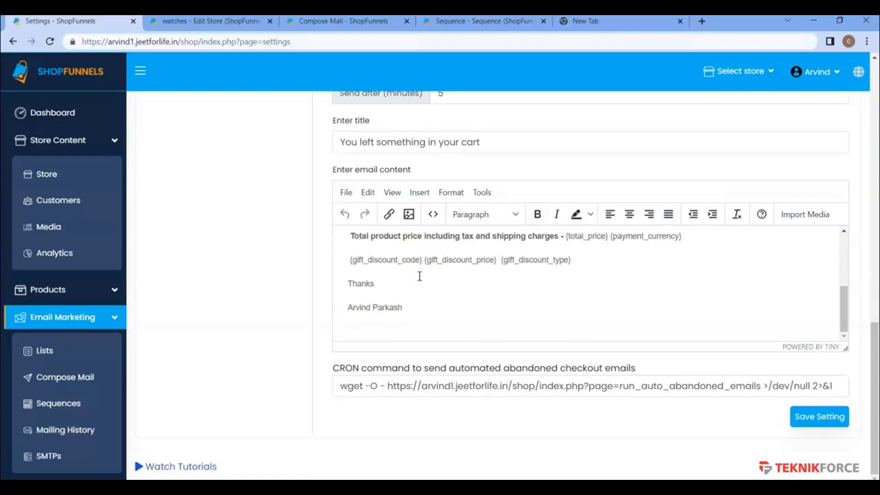
scroll(461, 248, "up", 5)
scroll(461, 246, "up", 10)
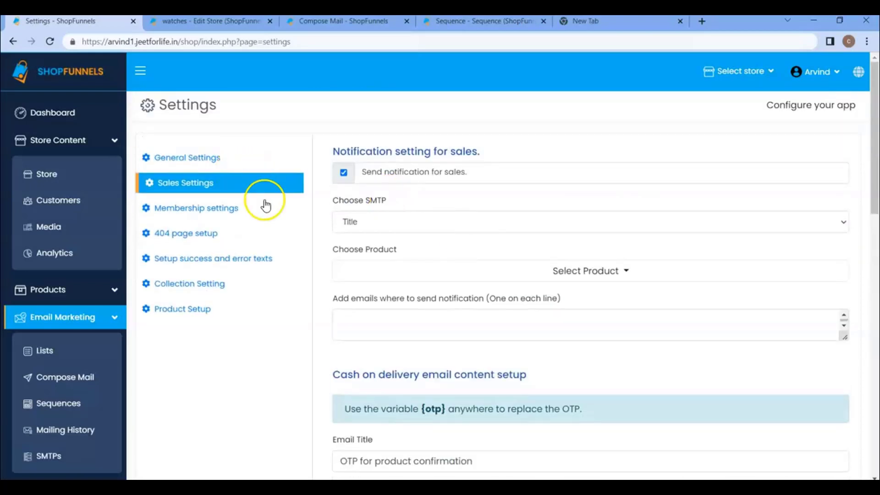
Scroll through the Membership settings form, then go to the watches store's Edit Store page
left_click(222, 217)
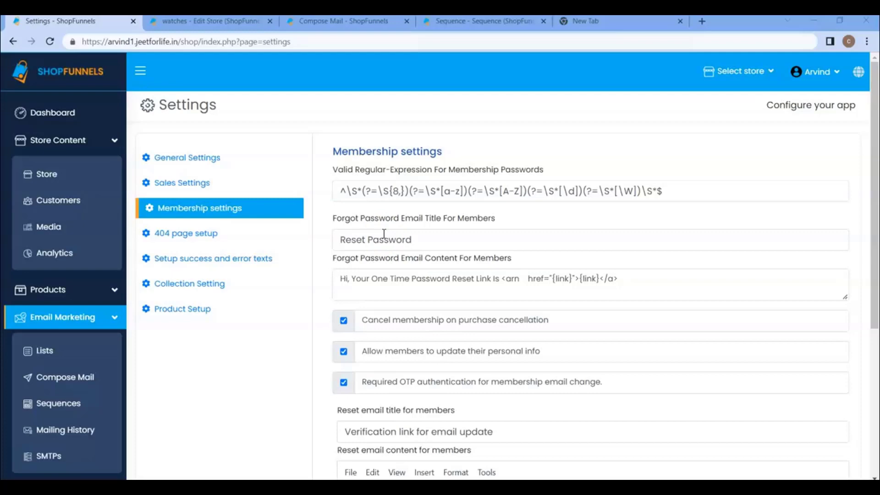
scroll(384, 233, "down", 5)
scroll(412, 257, "up", 5)
left_click(203, 24)
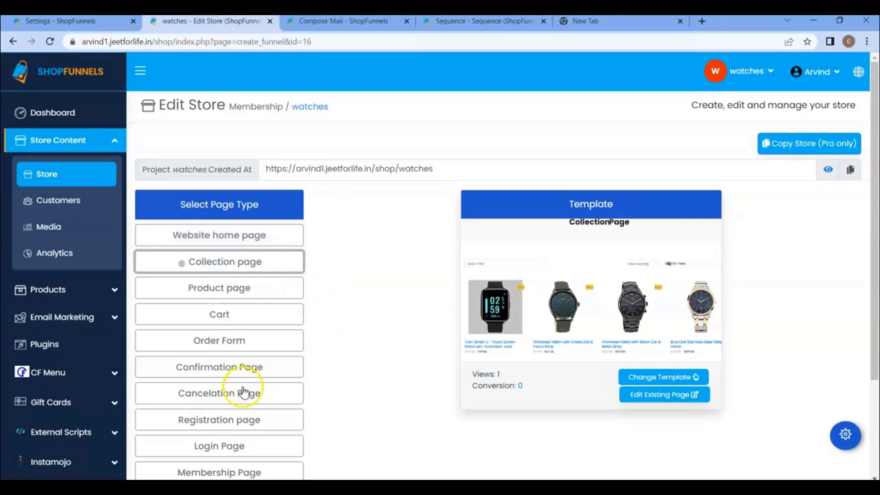
Apply the SEO-Signup template to the watches store's Registration page
scroll(275, 393, "down", 2)
left_click(255, 363)
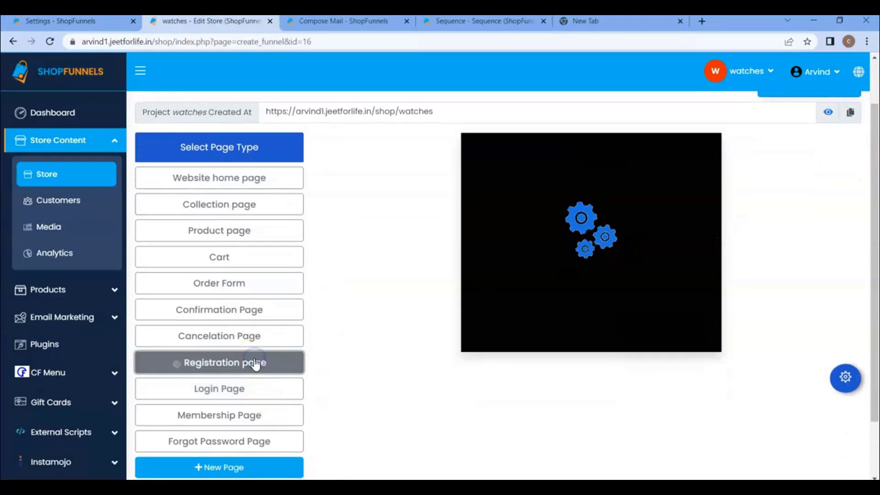
left_click(642, 319)
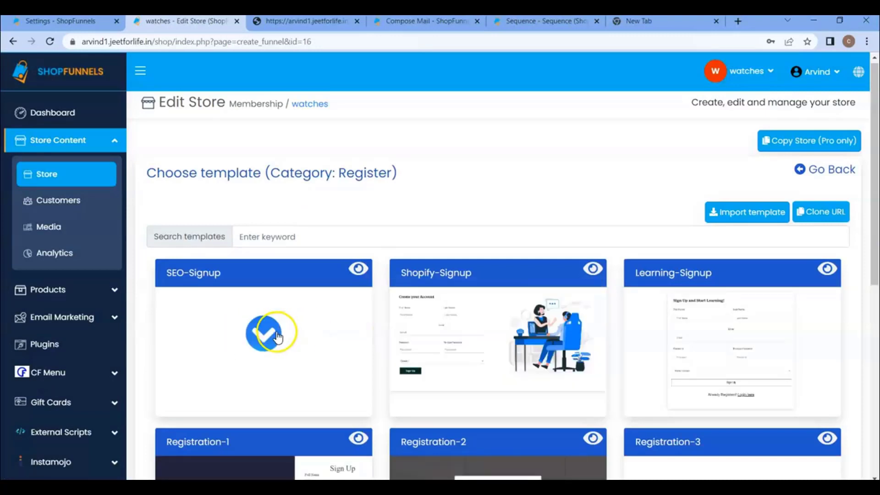
left_click(277, 336)
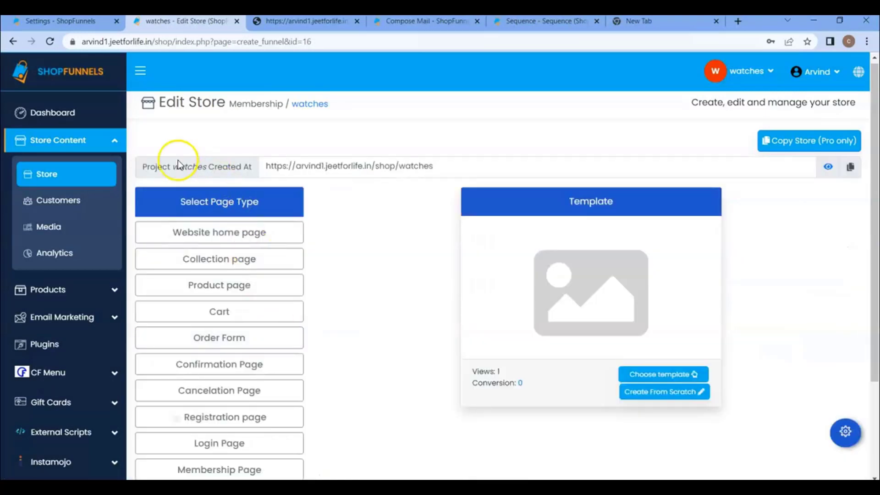
left_click(78, 21)
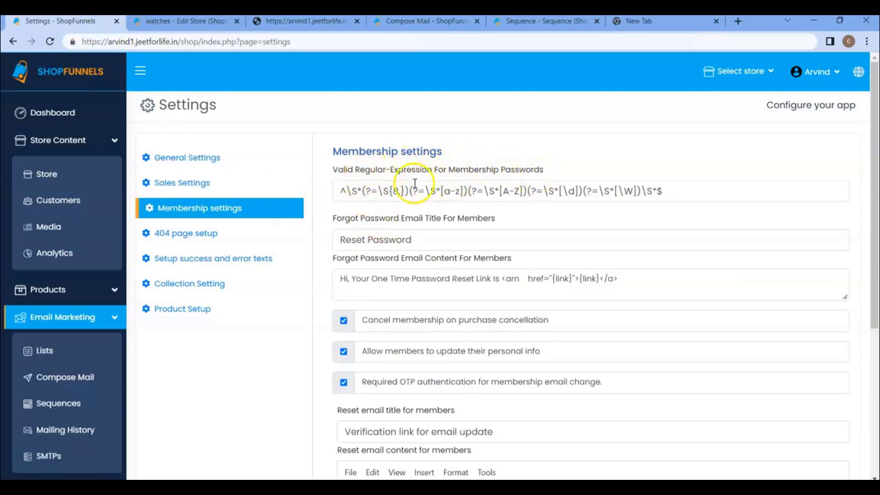
left_click(311, 18)
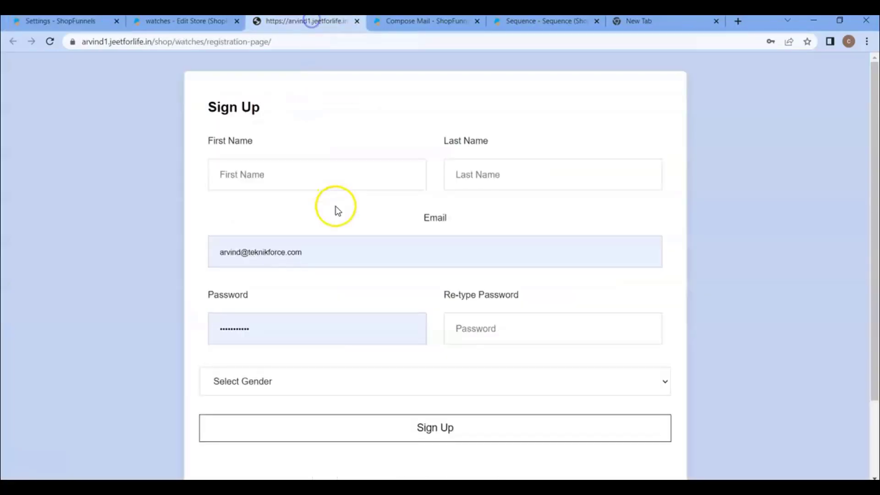
left_click(48, 44)
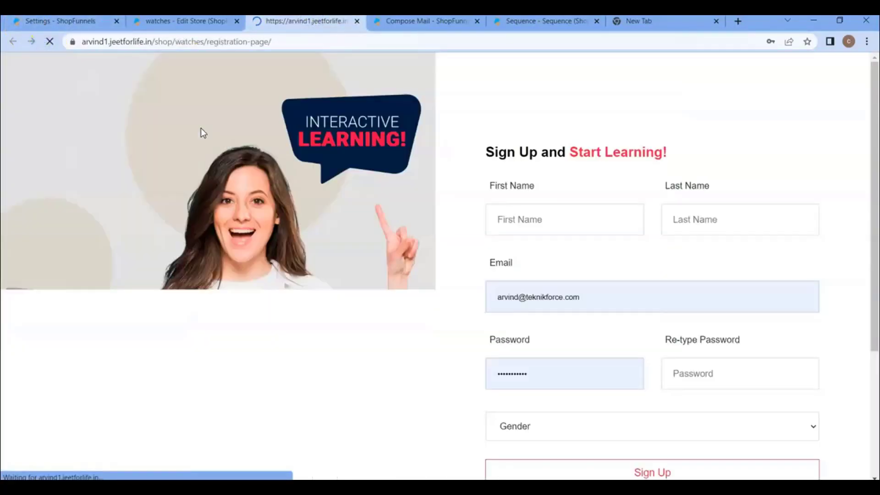
scroll(576, 318, "down", 3)
scroll(596, 315, "up", 1)
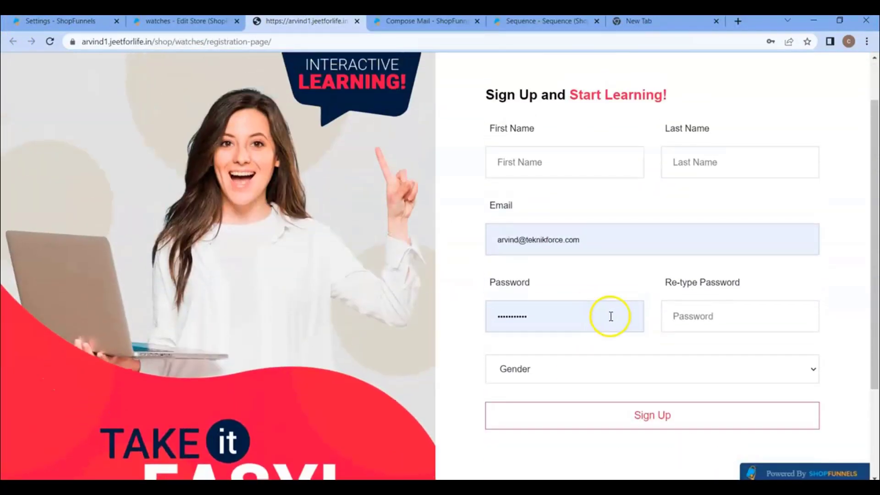
scroll(605, 314, "down", 3)
scroll(629, 310, "up", 3)
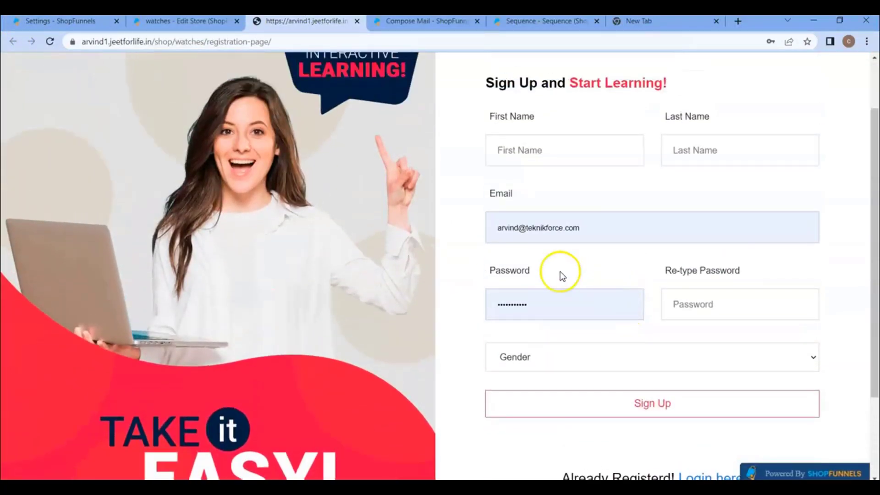
left_click(549, 299)
left_click(762, 304)
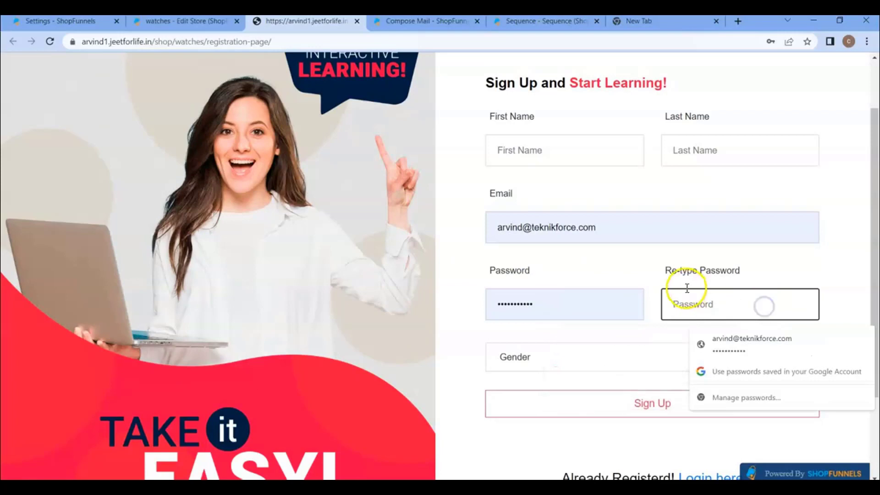
left_click(621, 274)
key("ctrl+1")
left_click_drag(340, 190, 672, 188)
left_click(462, 195)
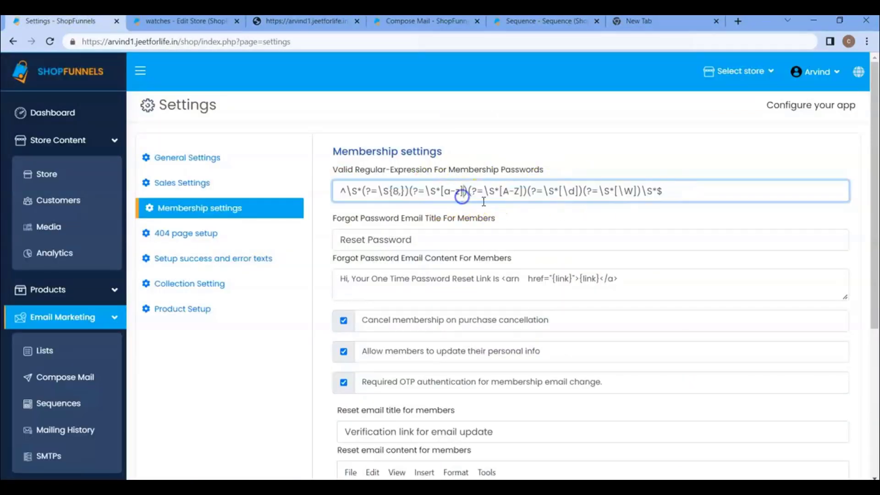
left_click(510, 215)
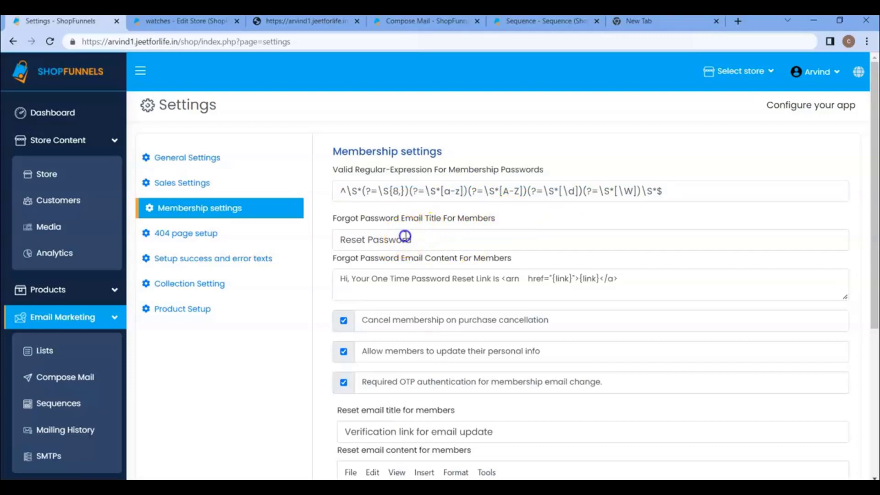
left_click(405, 238)
left_click_drag(417, 240, 370, 243)
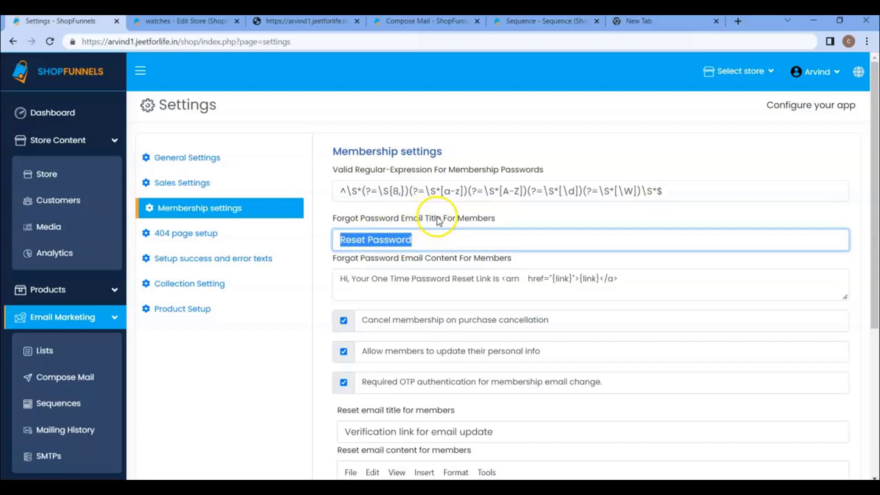
left_click(403, 255)
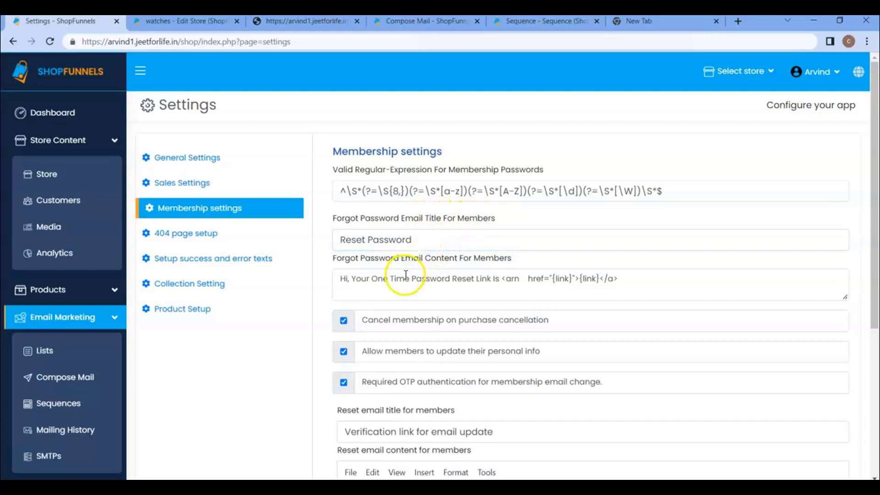
left_click_drag(367, 280, 624, 281)
left_click_drag(339, 239, 431, 239)
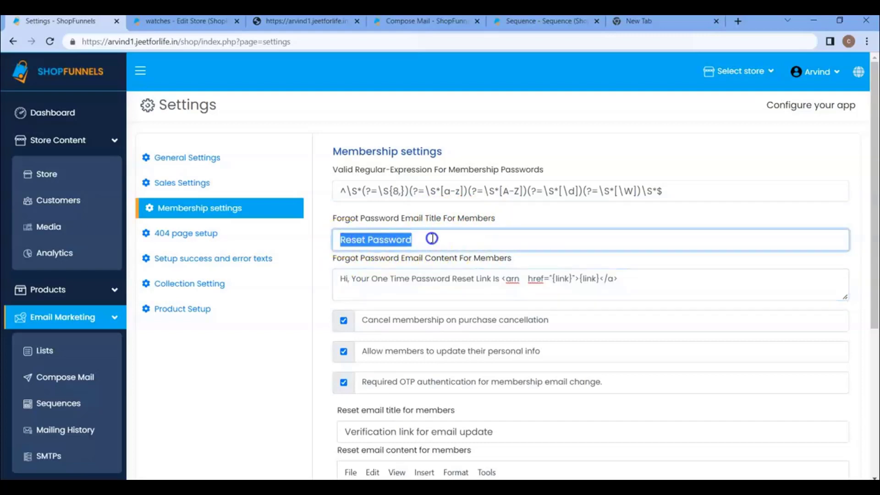
left_click(407, 254)
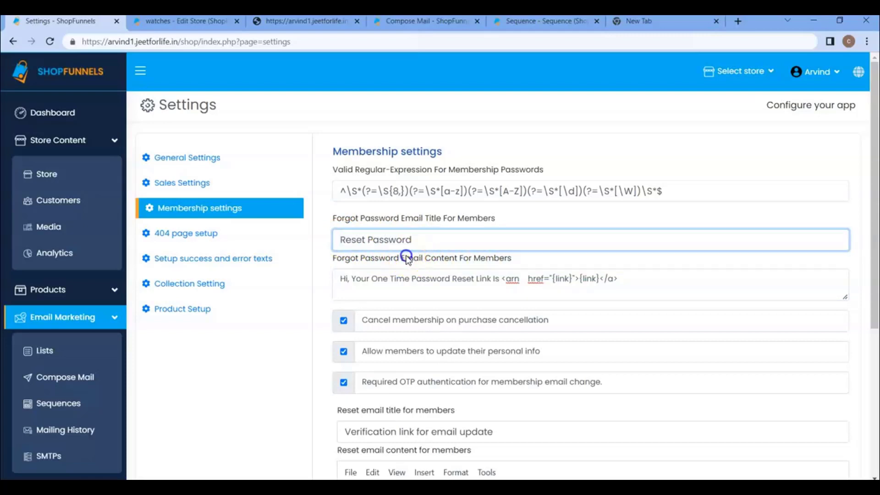
left_click_drag(368, 244, 419, 243)
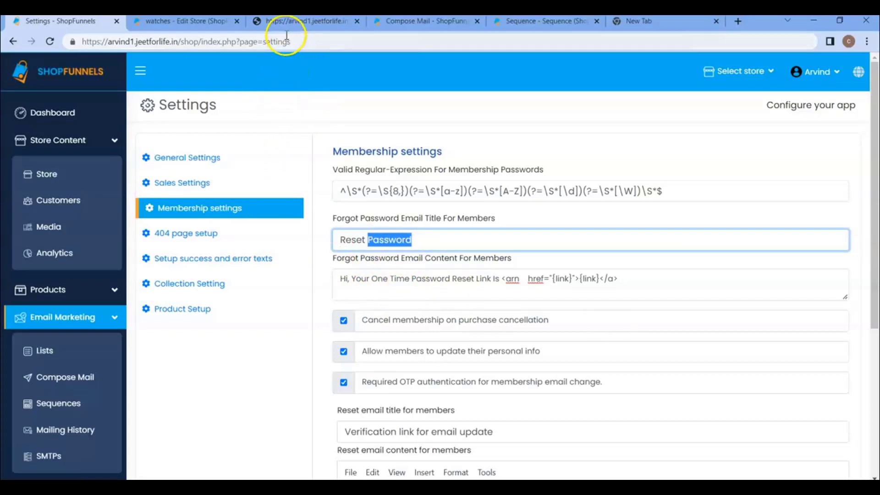
Try the store's sign-up and forgot-password pages, then save the membership settings
left_click(285, 22)
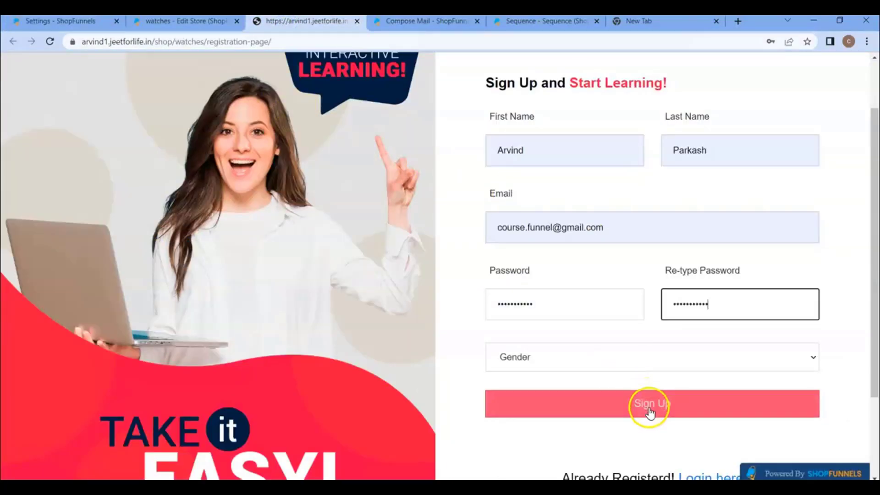
left_click(649, 406)
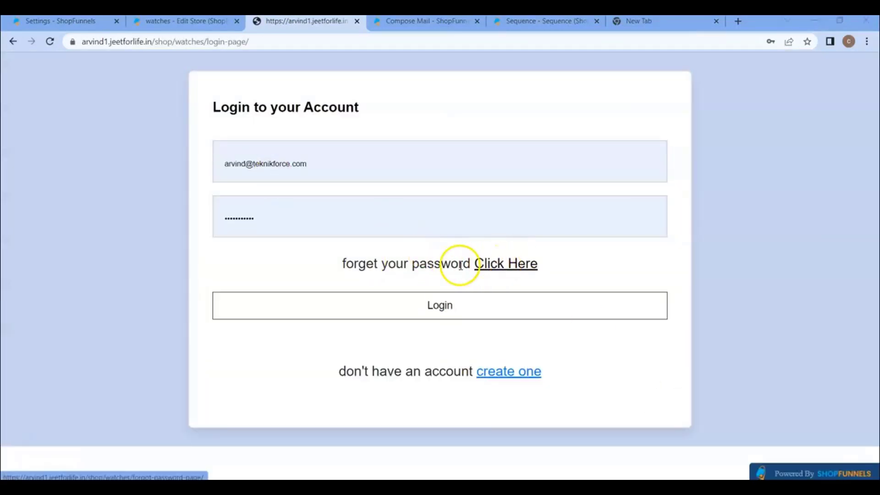
left_click(497, 269)
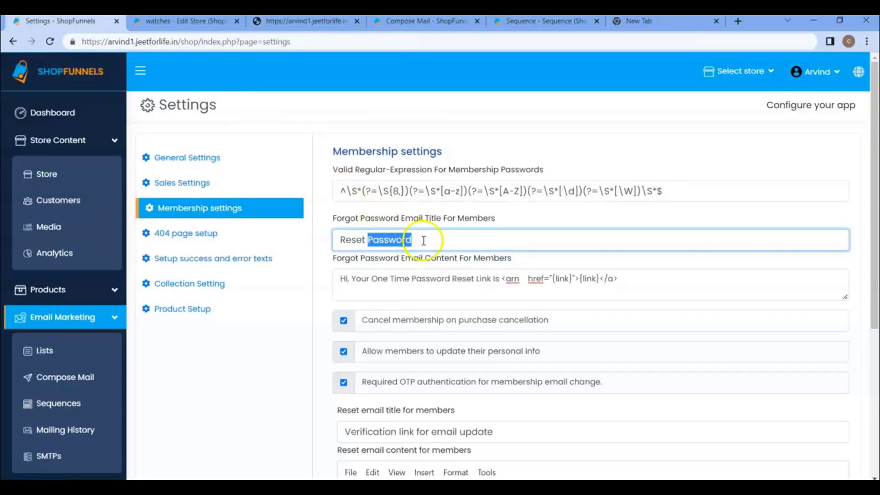
left_click(422, 240)
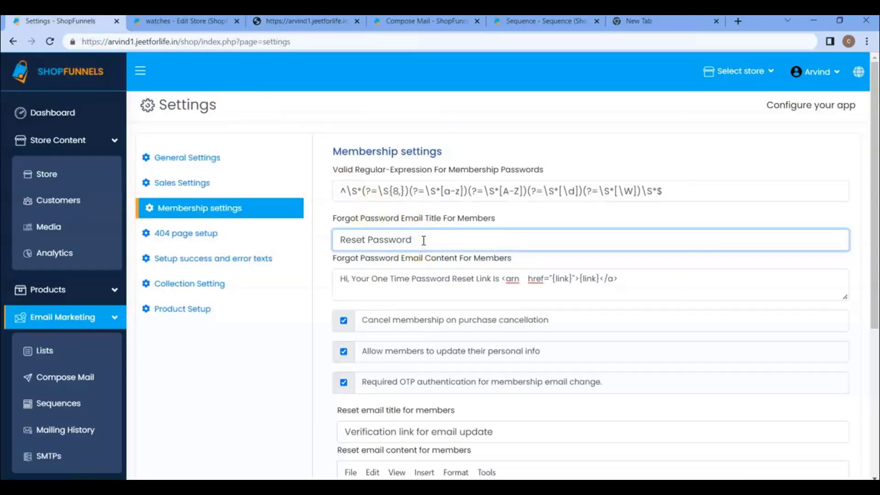
scroll(423, 240, "down", 5)
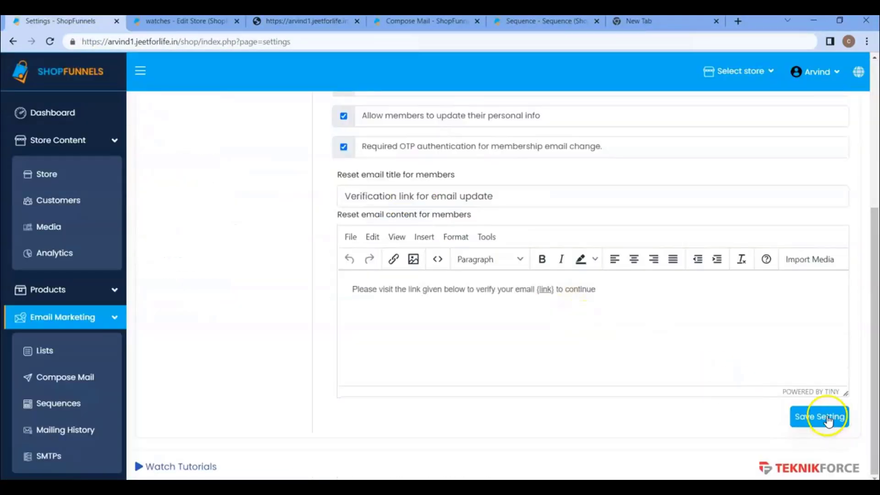
left_click(815, 417)
Request a password reset link for the member's e-mail on the forgot-password page
left_click(303, 22)
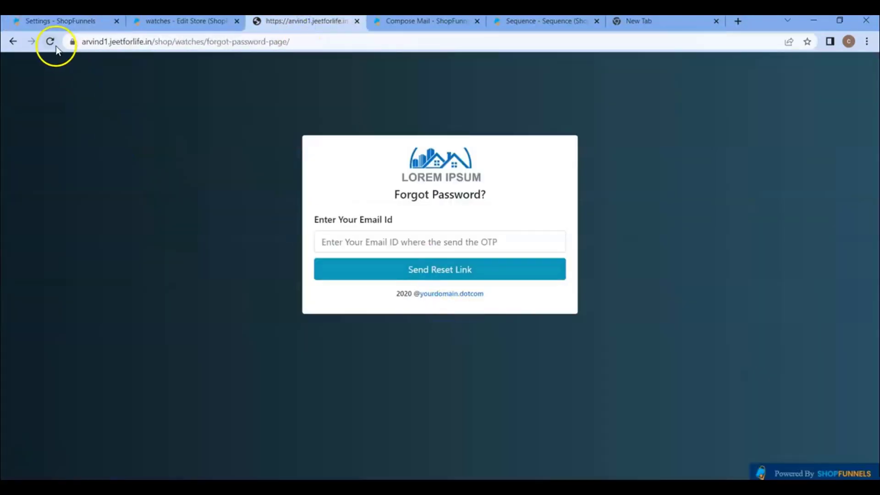
left_click(393, 247)
left_click(410, 270)
left_click(440, 275)
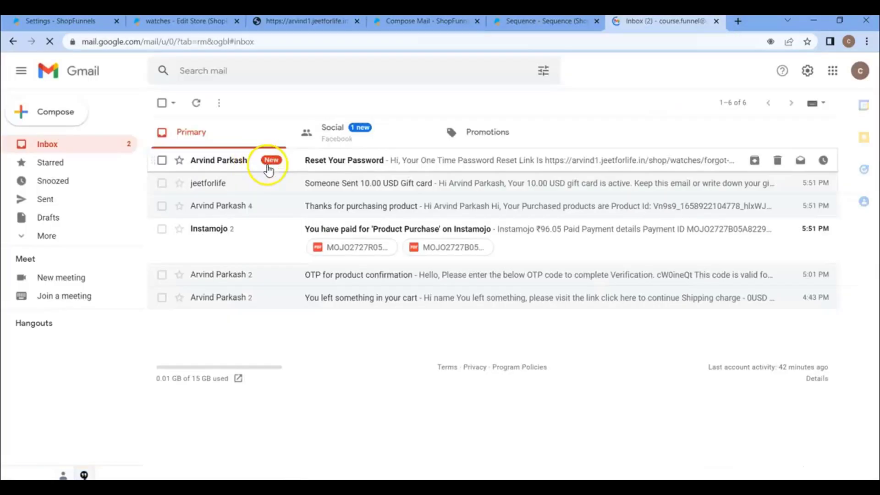
Open the Reset Your Password email in Gmail and check its subject and one-time reset link
left_click(306, 158)
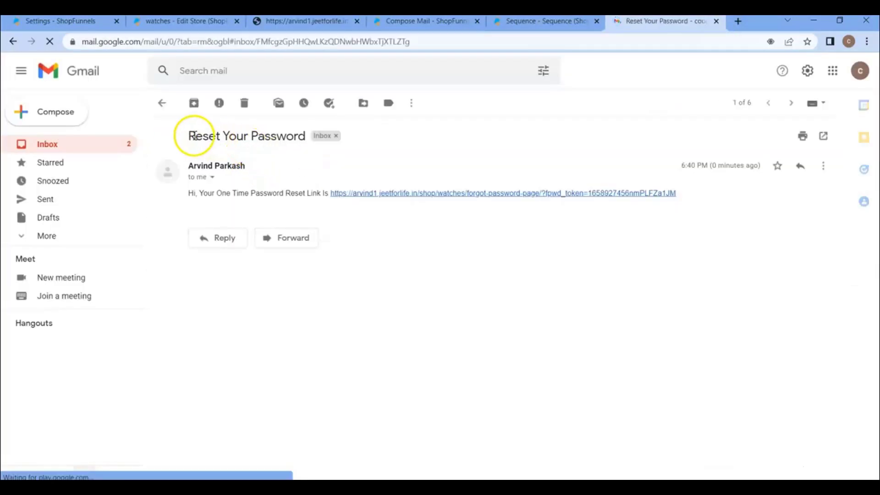
left_click_drag(195, 136, 286, 131)
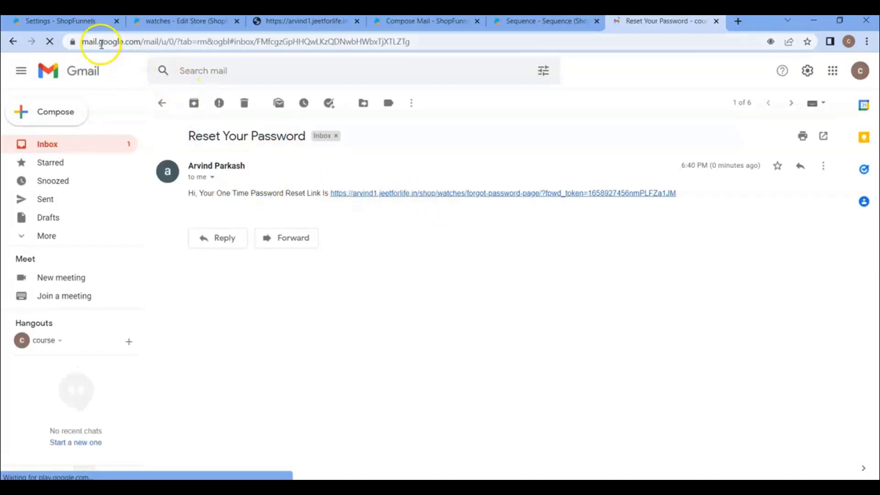
left_click(84, 22)
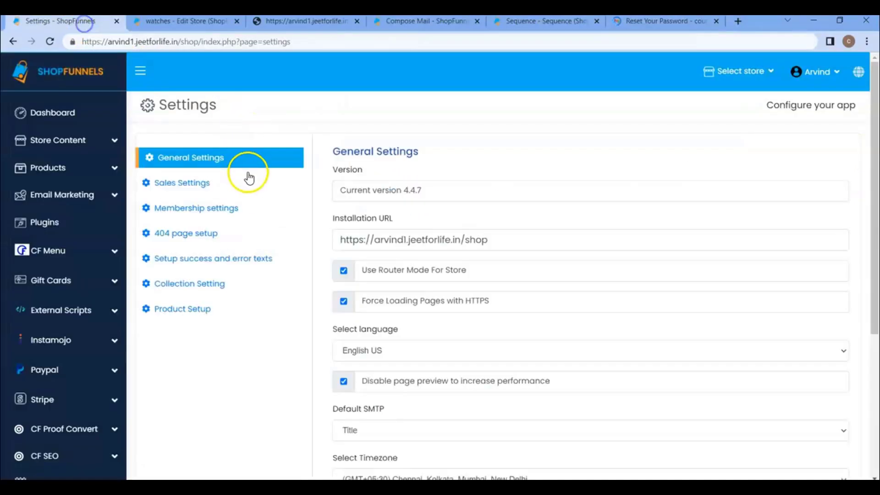
Check that the Membership reset email title reads Reset Your Password
left_click(231, 208)
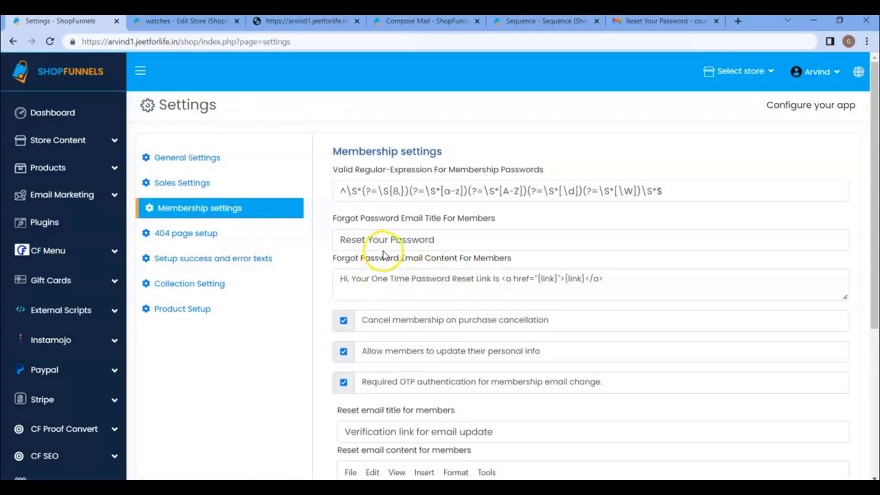
left_click(383, 250)
scroll(403, 261, "down", 1)
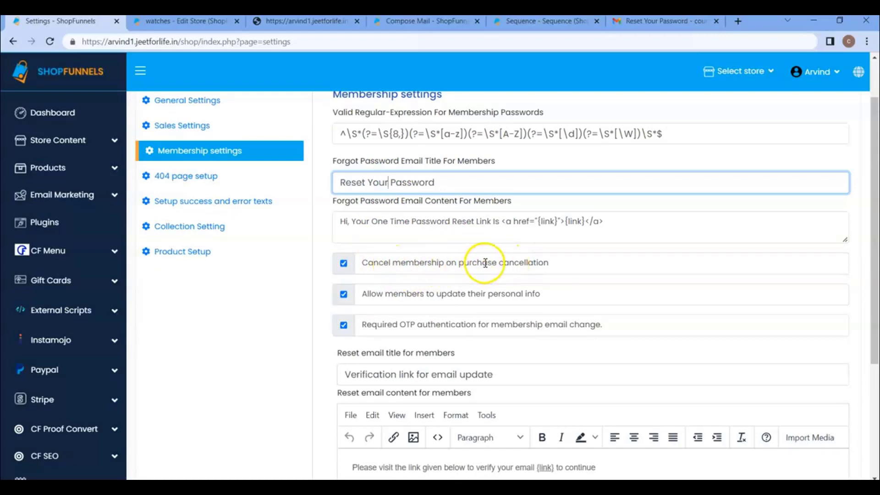
Open the watches store's Product Sales page in a new tab and review the Gold Gift Card sale
left_click(83, 179)
right_click(57, 276)
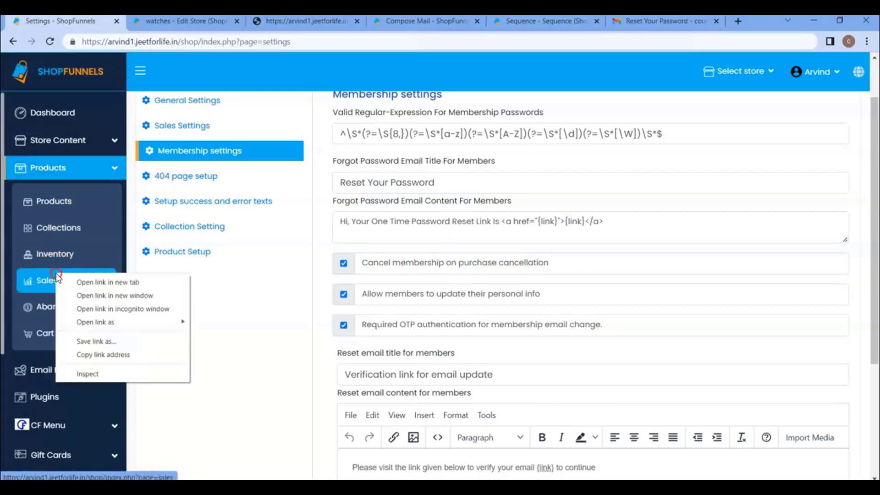
left_click(80, 282)
left_click(155, 21)
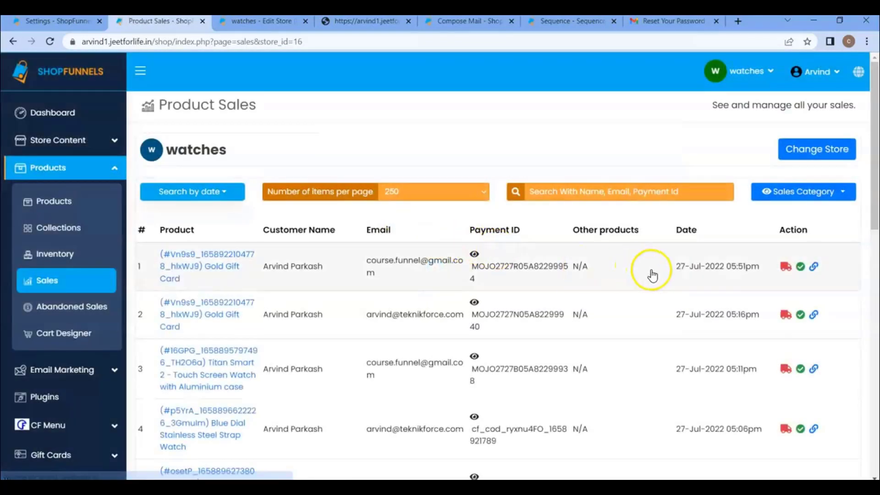
left_click(797, 269)
Bring up the Store Content list of all 9 stores
left_click(68, 21)
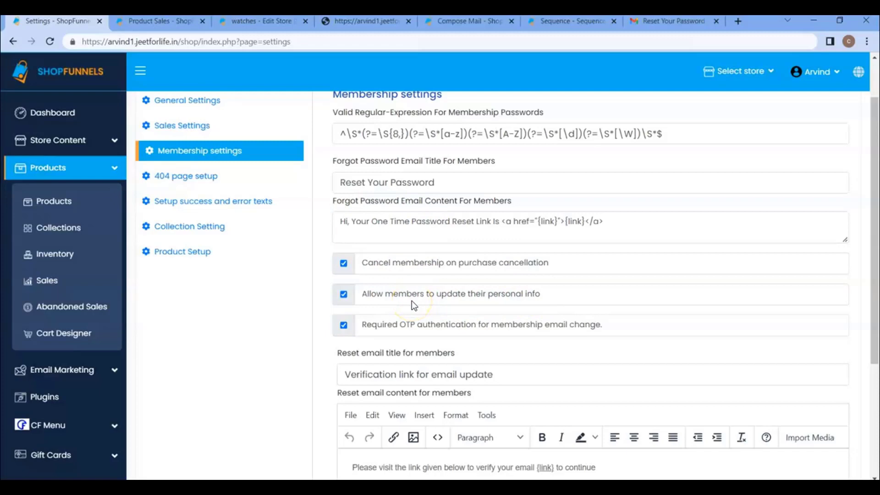
left_click(89, 140)
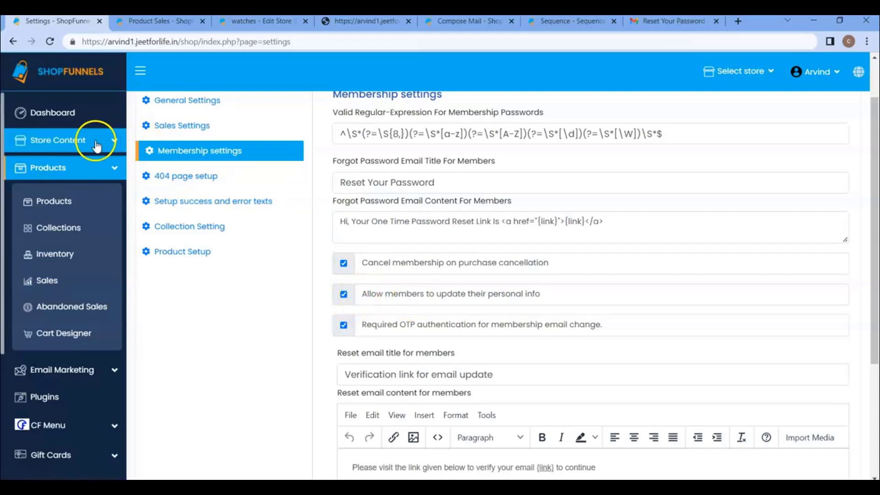
left_click(268, 21)
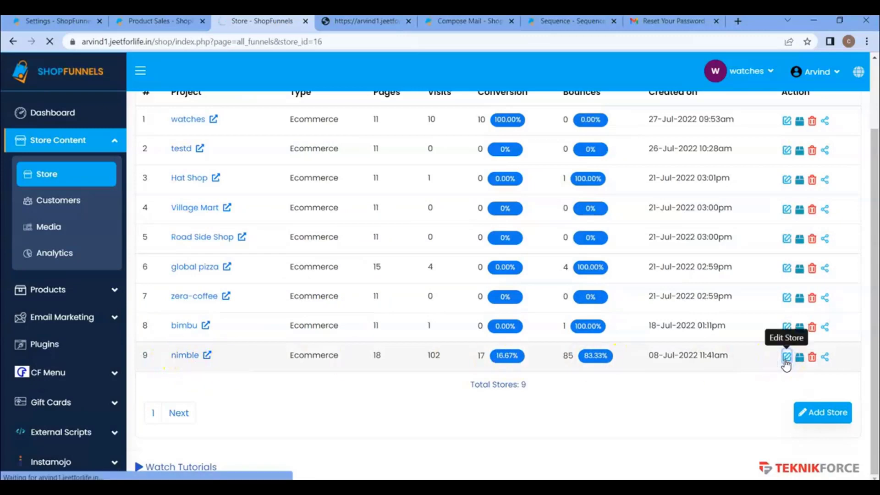
Visit the nimble store's login page and try signing in, which returns an Invalid Credentials error
left_click(785, 356)
scroll(349, 328, "down", 3)
right_click(242, 335)
left_click(279, 298)
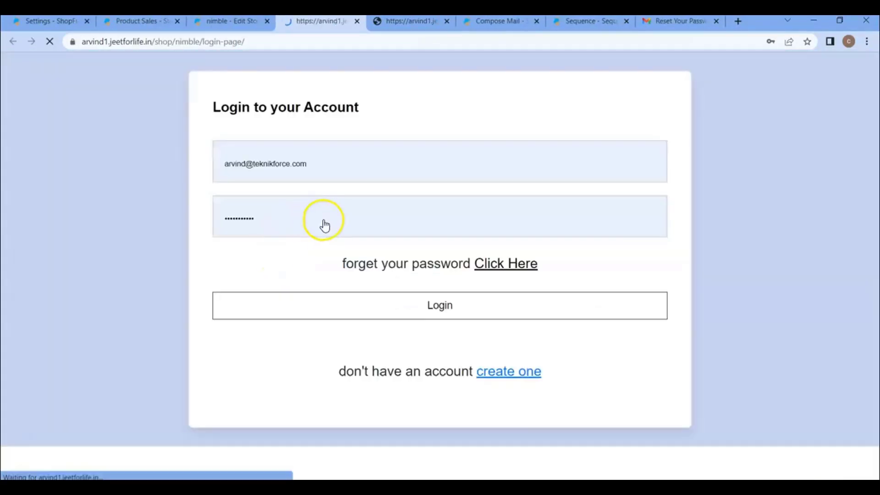
left_click(380, 304)
left_click(291, 210)
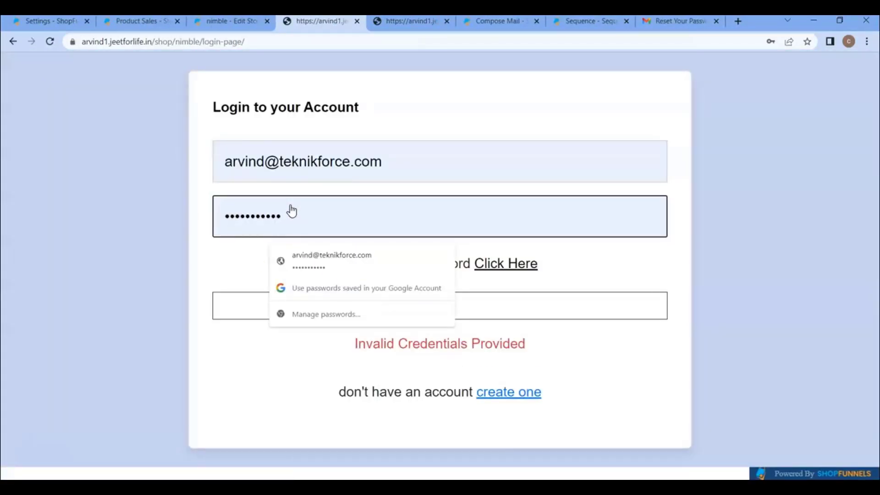
key("Delete")
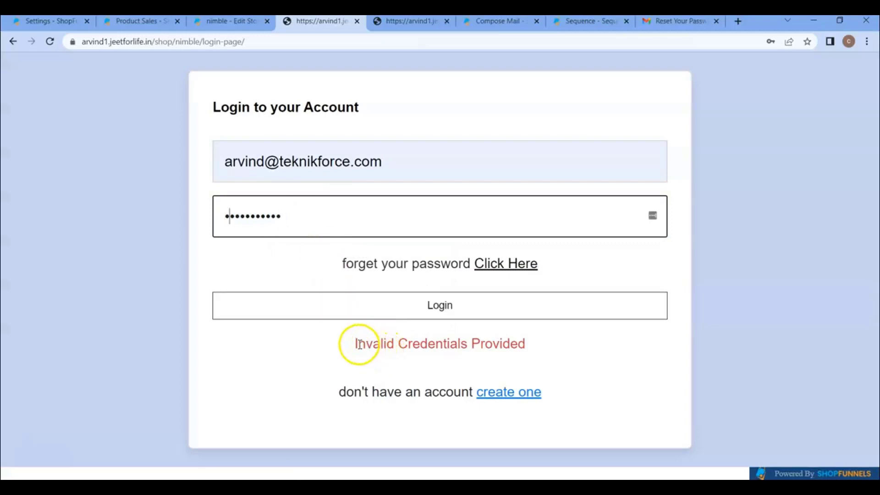
left_click_drag(356, 344, 498, 339)
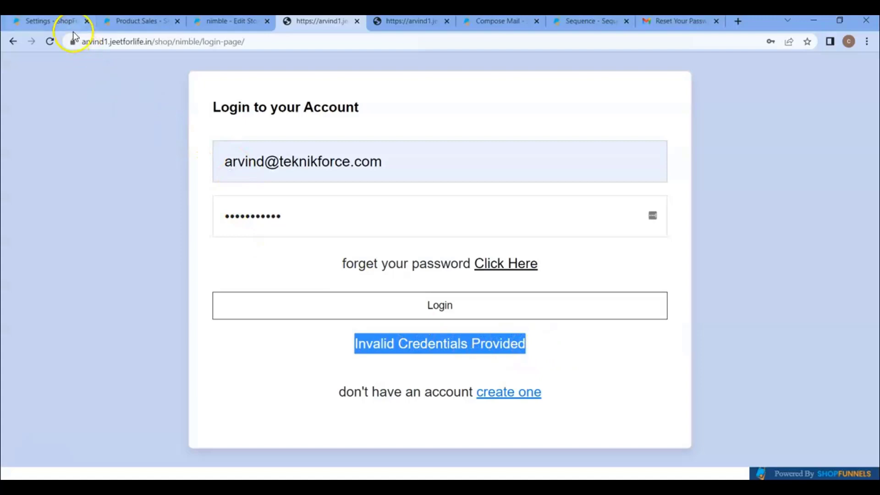
View the member's profile page listing their Casual Kurta orders at 760.00 USD each
left_click(64, 21)
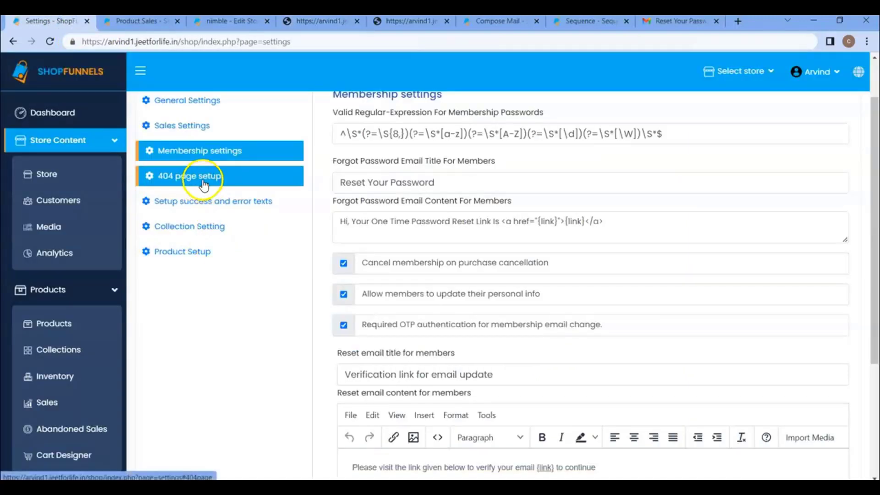
scroll(395, 294, "down", 4)
scroll(405, 302, "up", 5)
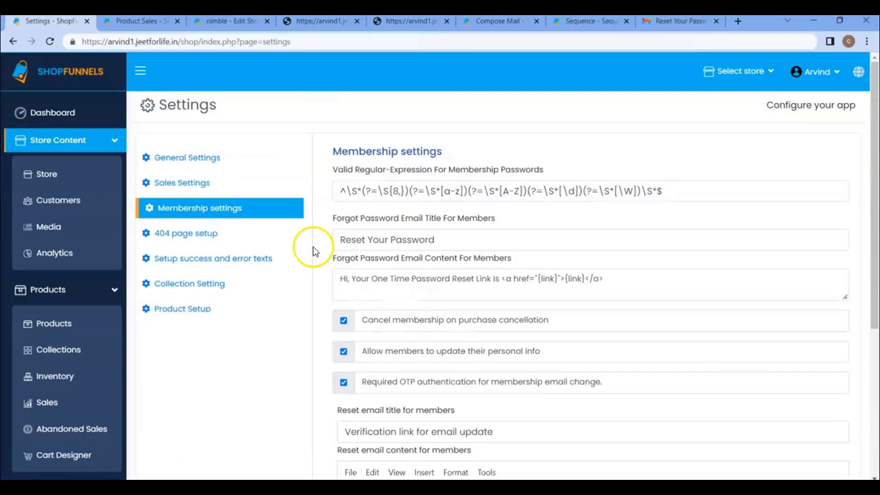
left_click(319, 21)
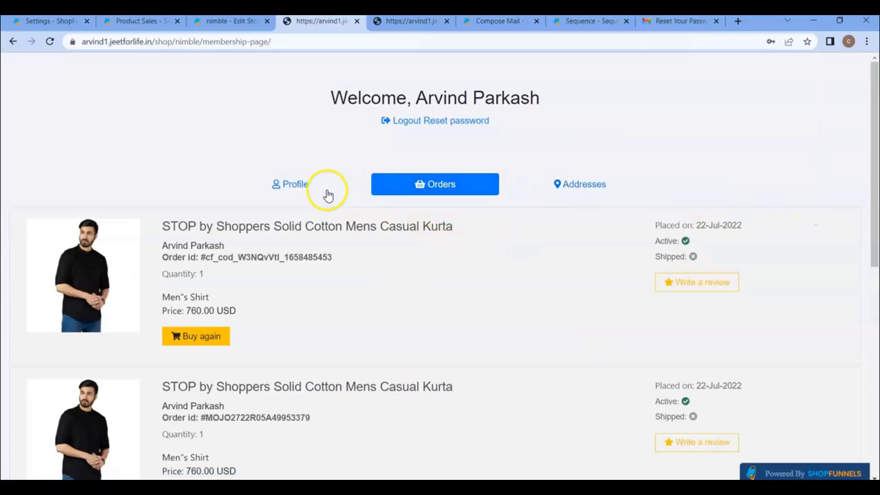
left_click(305, 188)
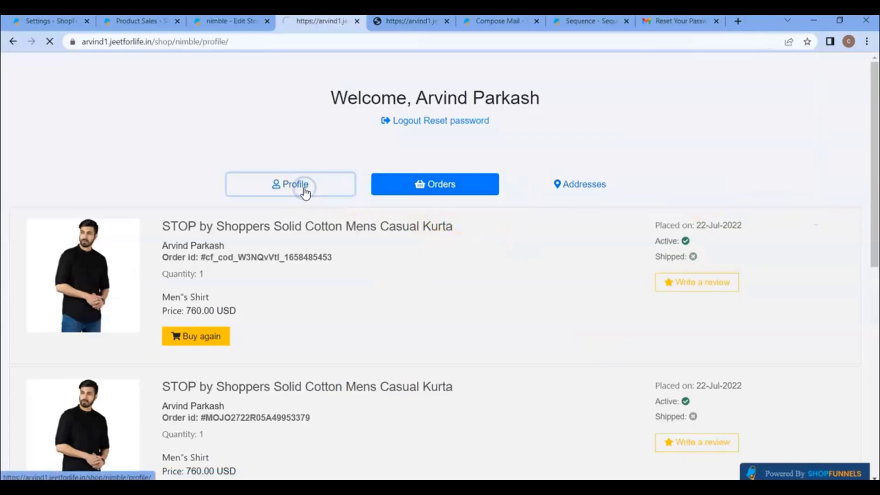
Return to Membership settings and scroll to the OTP-required email-change option
scroll(554, 321, "down", 3)
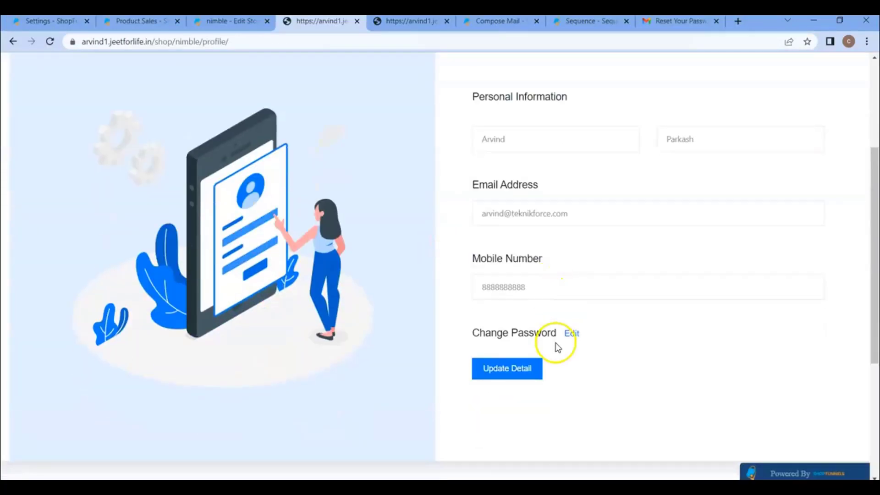
scroll(544, 260, "up", 2)
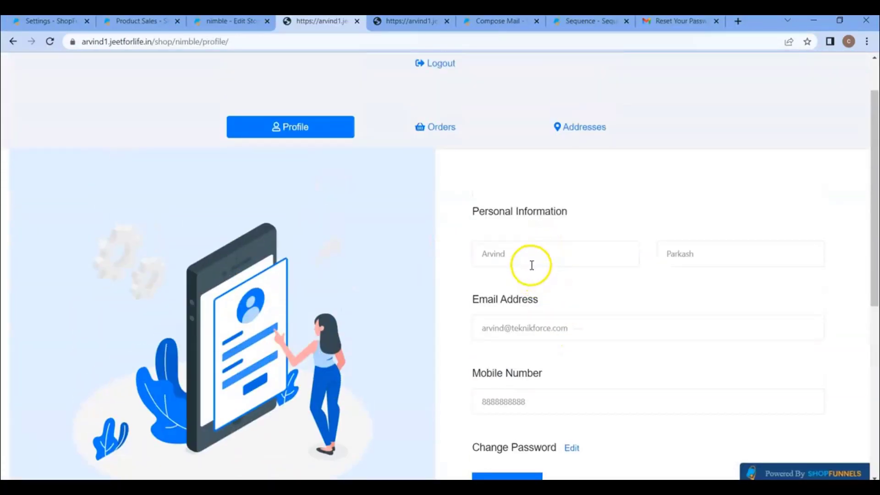
scroll(536, 279, "up", 1)
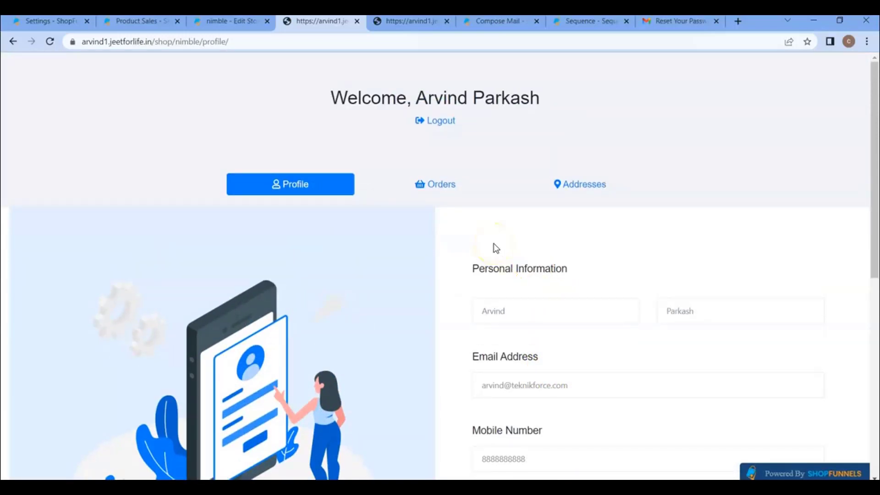
key("ctrl+1")
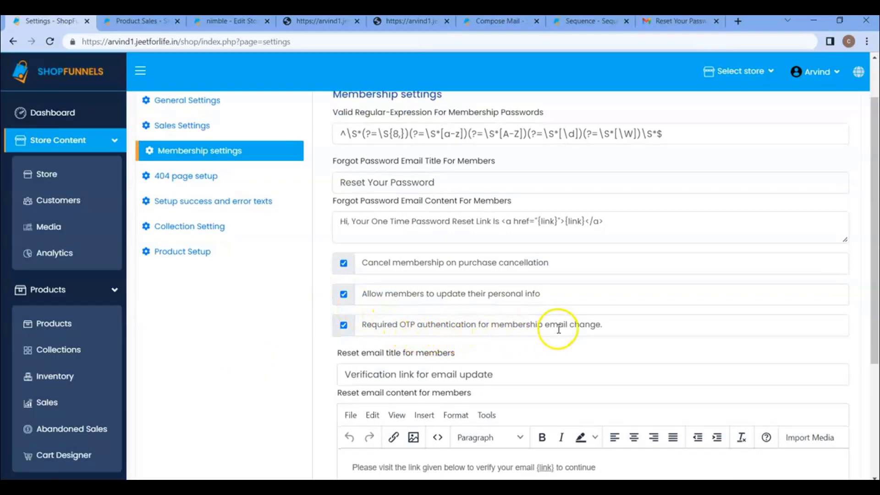
scroll(558, 329, "down", 1)
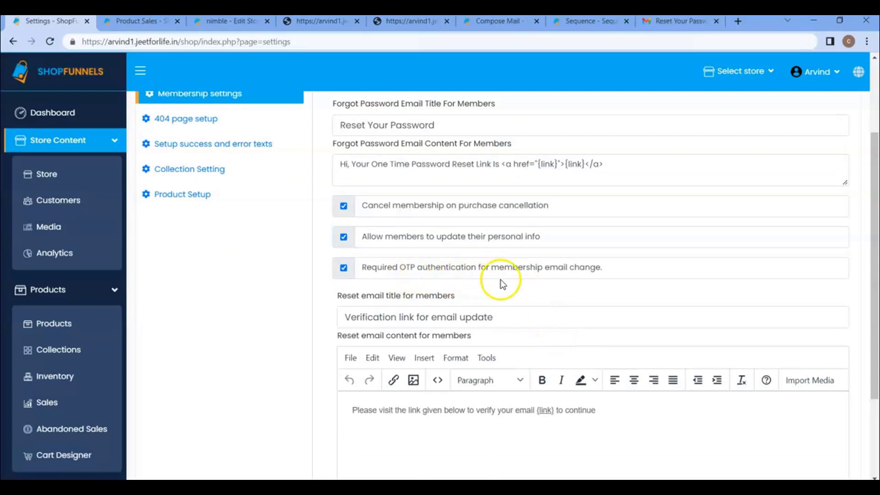
Replace the member's profile Email Address with the new address and submit Update Detail
left_click(315, 27)
scroll(544, 249, "down", 3)
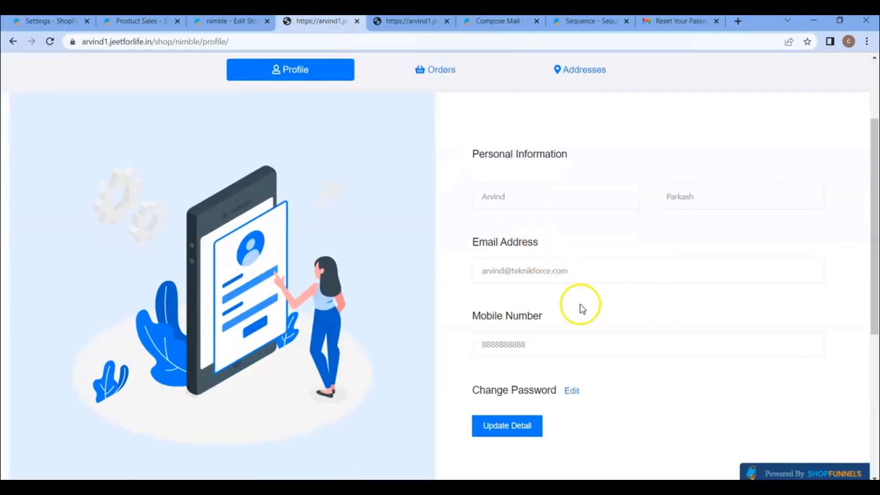
left_click(598, 268)
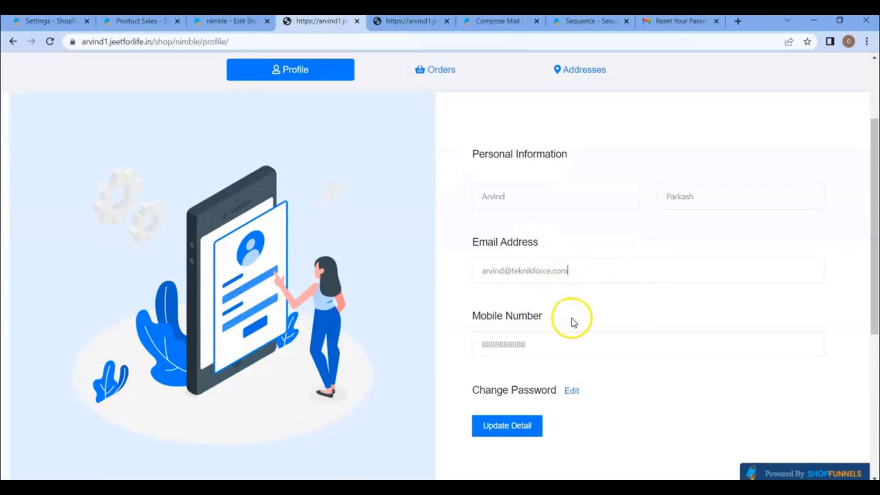
key("BackSpace")
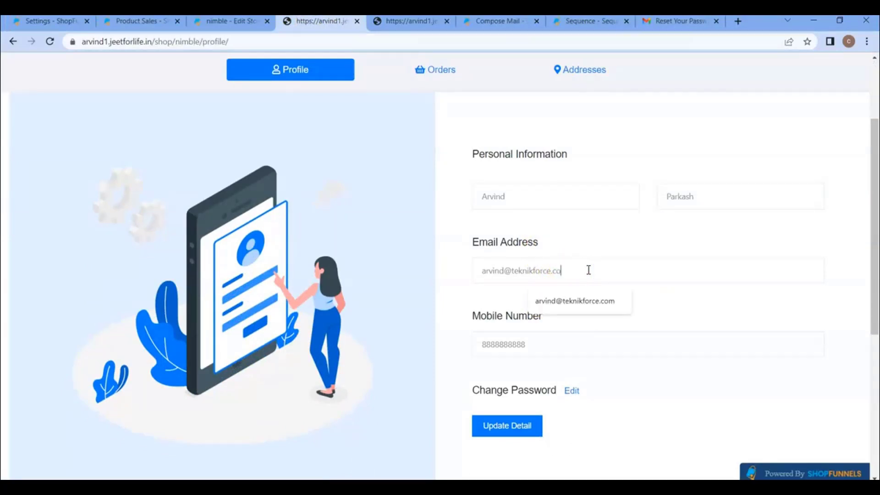
key("BackSpace")
key("BackSpace")
key("BackSpace")
key("BackSpace")
key("BackSpace")
left_click(588, 298)
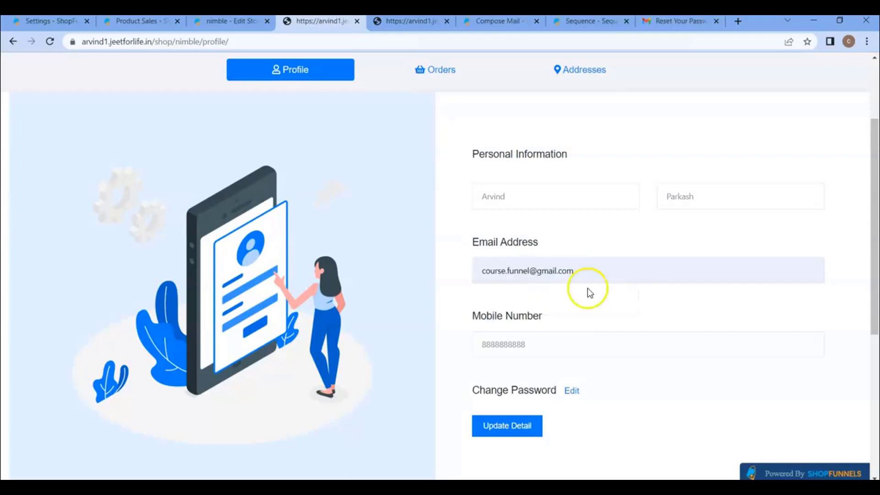
scroll(563, 321, "down", 3)
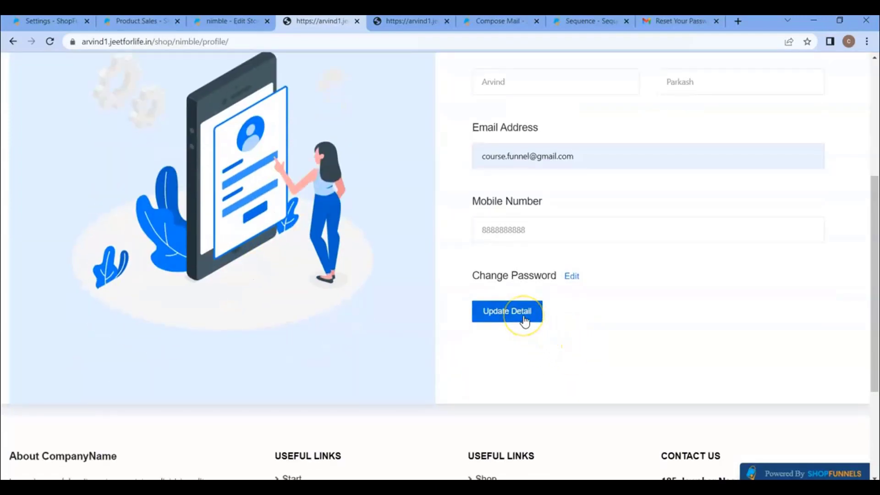
left_click(524, 322)
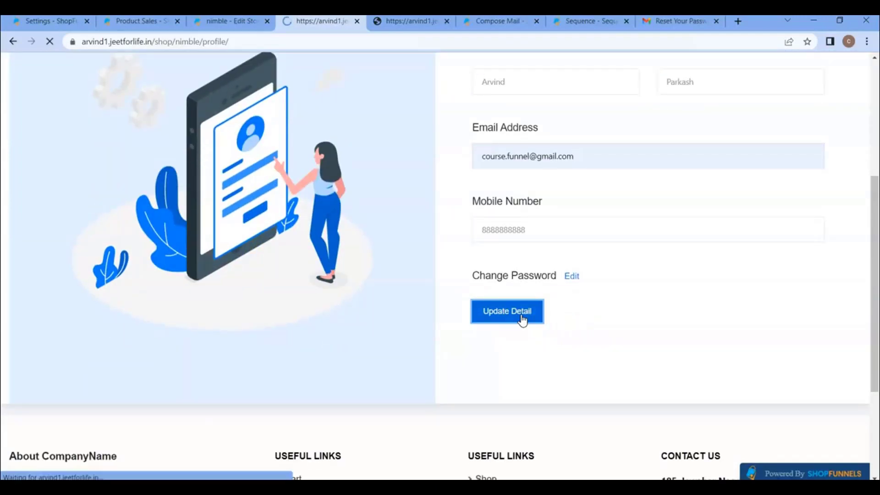
Read the verification-sent confirmation, then return to Membership settings
scroll(543, 310, "down", 1)
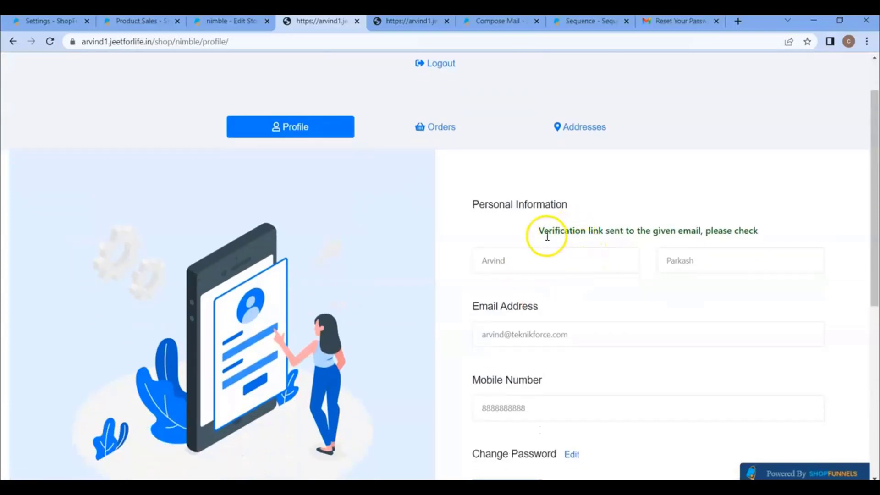
left_click_drag(544, 235, 654, 236)
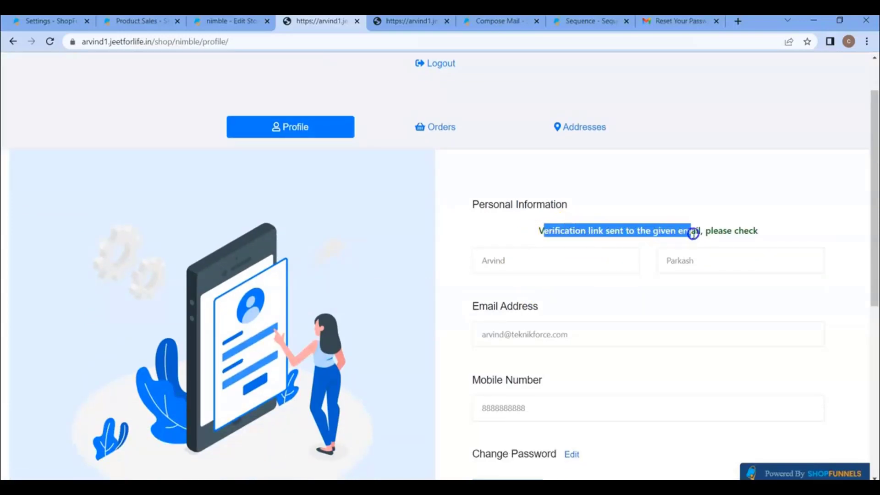
scroll(641, 280, "down", 1)
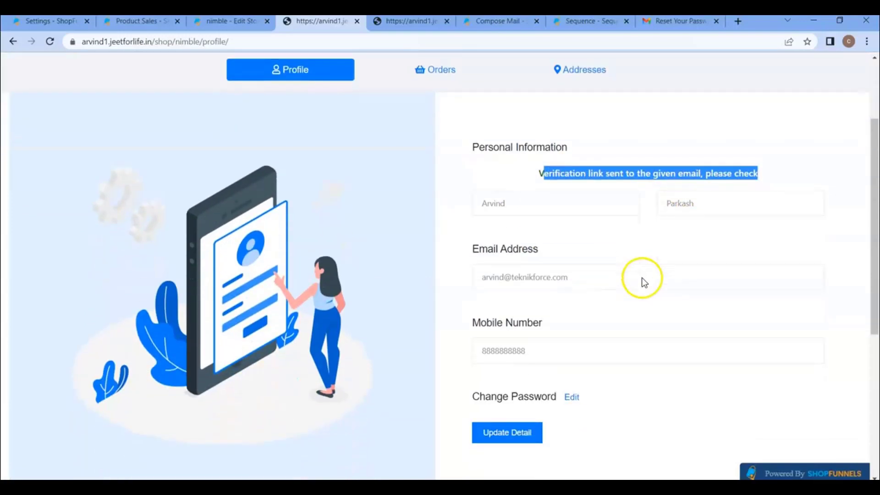
left_click(67, 22)
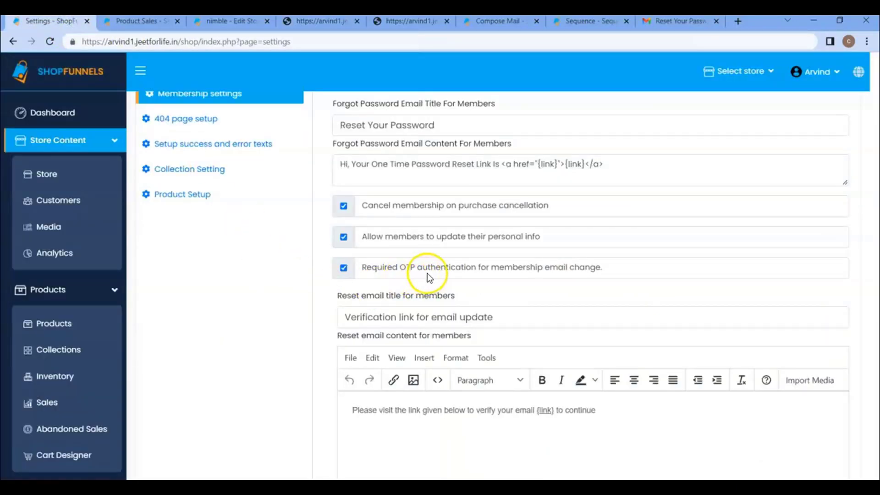
Open the 'Verification link for email update' message in Gmail, then go back to Membership settings
left_click(660, 22)
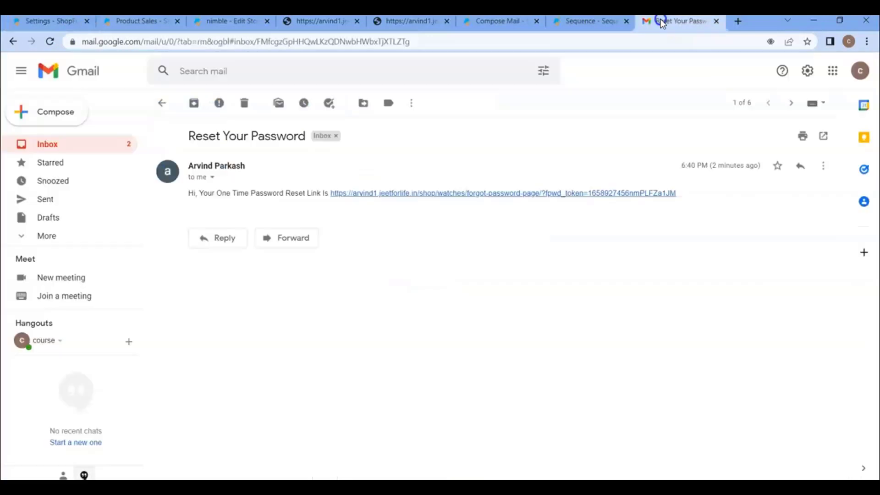
left_click(162, 102)
left_click(289, 167)
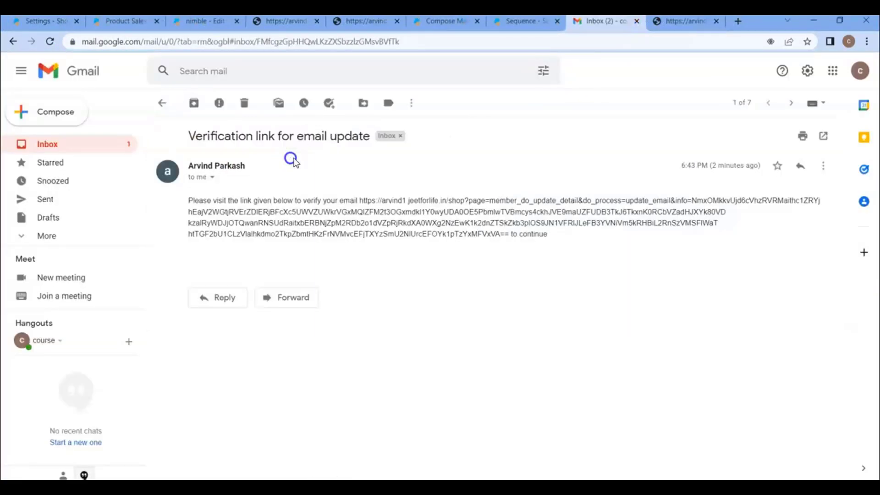
left_click(274, 22)
left_click(58, 21)
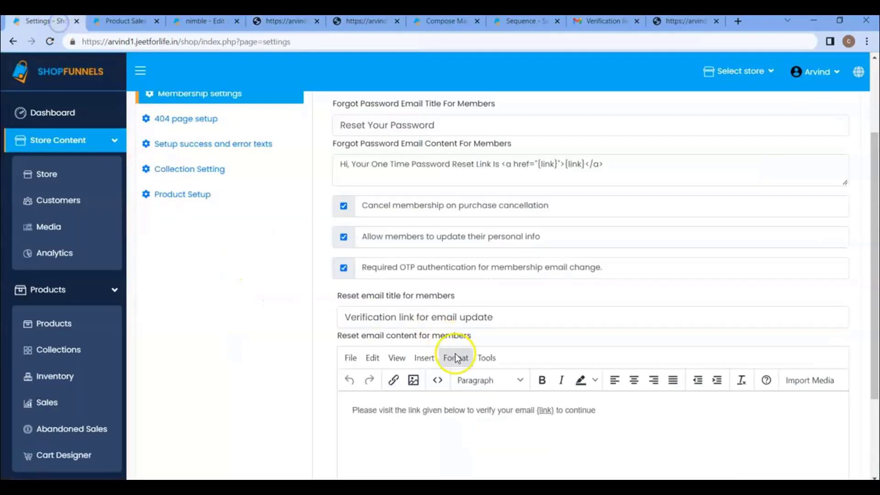
scroll(417, 324, "down", 2)
scroll(458, 298, "up", 5)
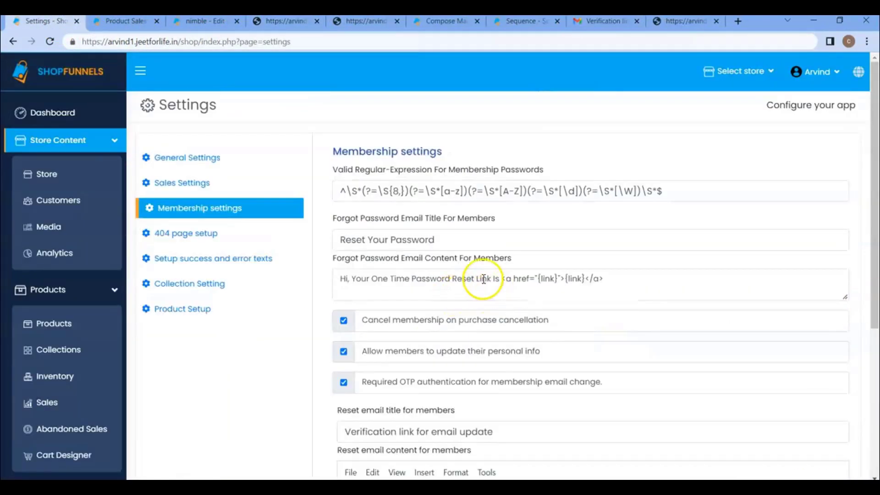
Preview the store's 404 page via a nonexistent profile URL and choose Template 2 as the 404 theme
left_click(192, 245)
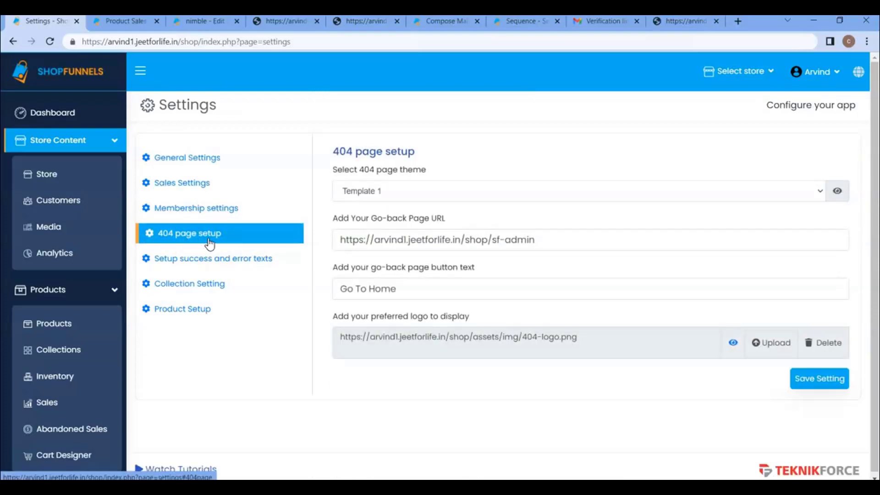
left_click(413, 192)
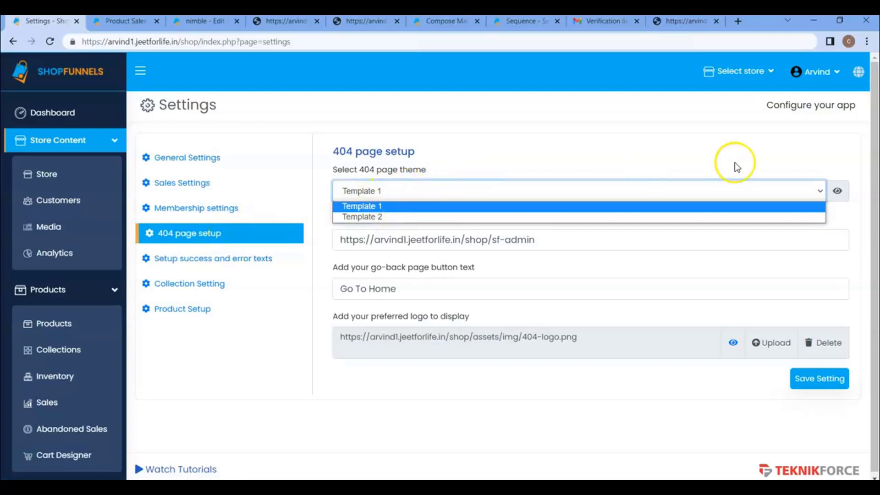
left_click(277, 22)
left_click(239, 40)
key("Return")
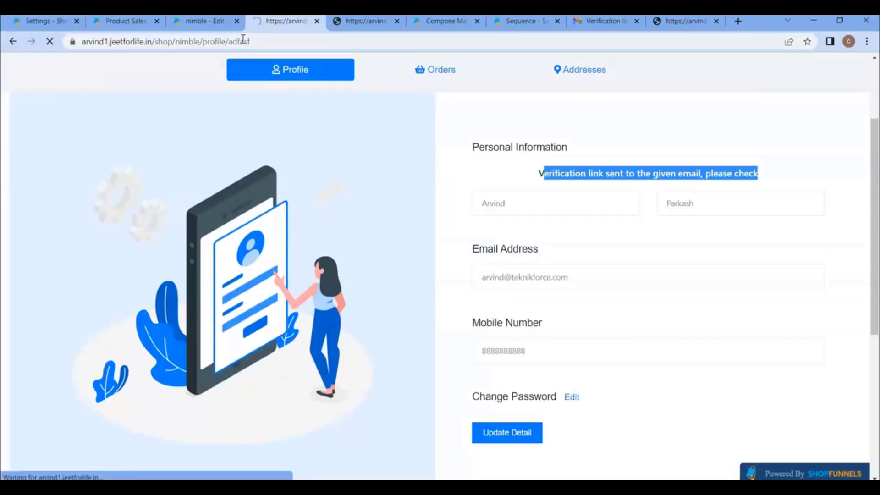
left_click(52, 22)
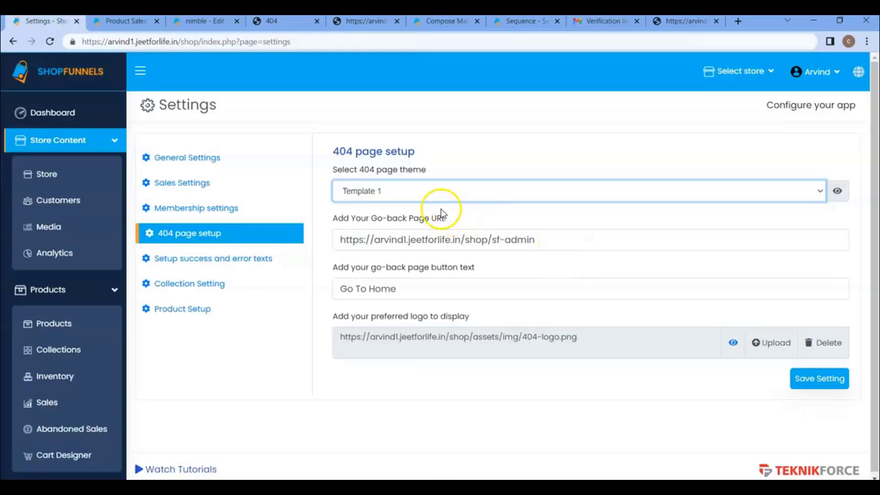
left_click(425, 191)
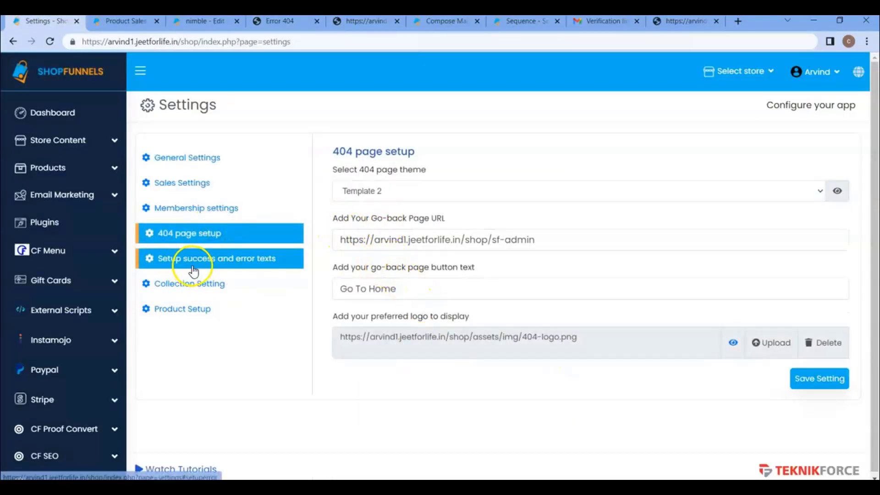
Read through the product success and error texts and select the full Go to cart message
left_click(207, 268)
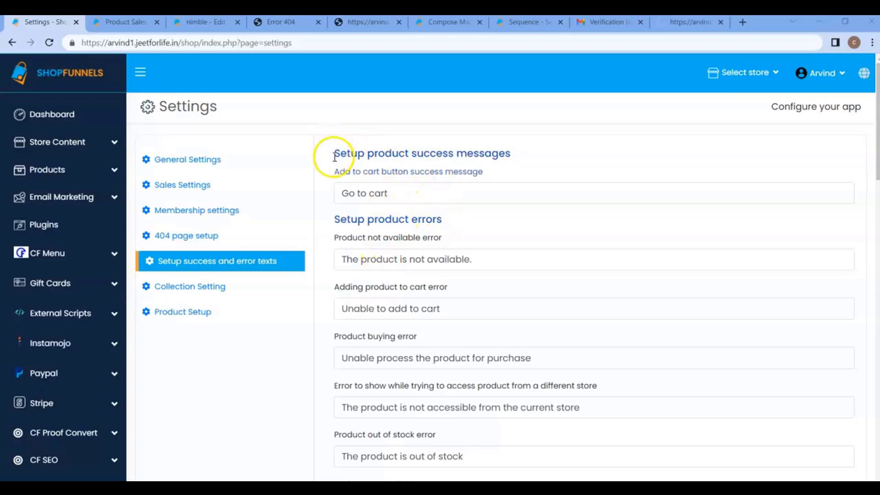
left_click_drag(357, 155, 517, 157)
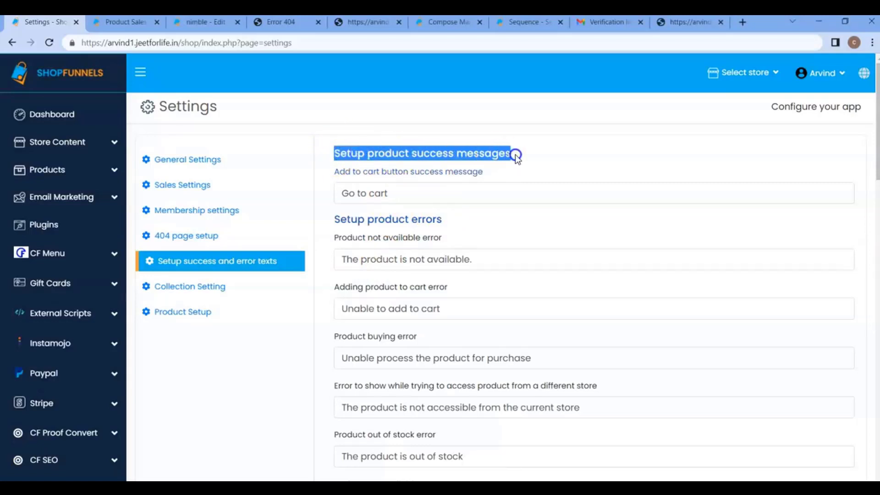
left_click(506, 184)
scroll(491, 223, "down", 1)
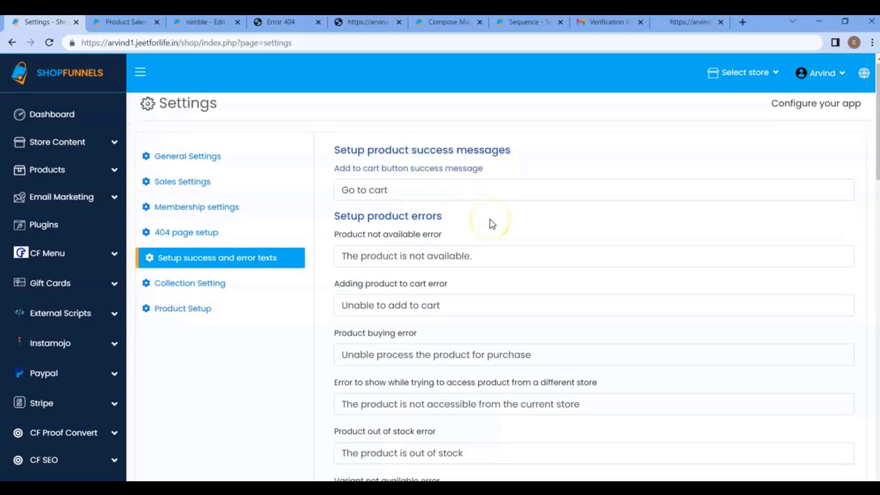
scroll(491, 222, "down", 1)
scroll(477, 202, "up", 1)
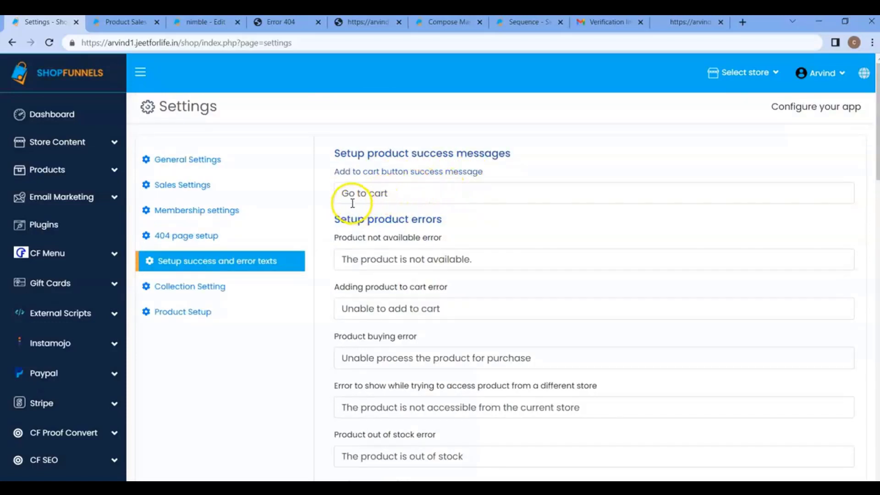
left_click_drag(338, 193, 393, 189)
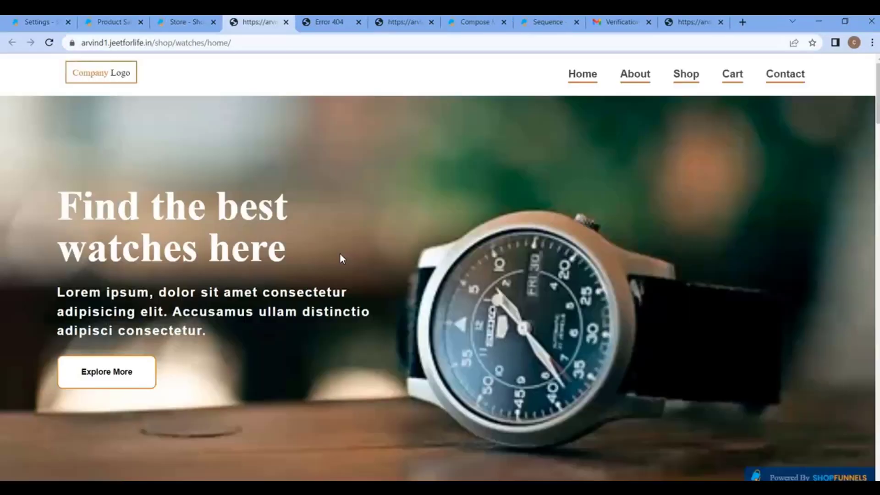
scroll(340, 254, "down", 10)
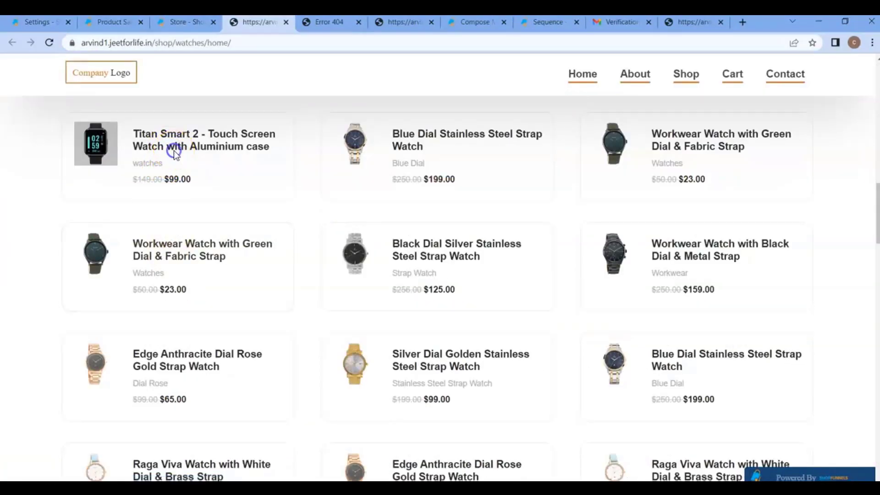
Add the Titan Smart 2 watch to the cart and compare the result with the Go to cart message
left_click(174, 151)
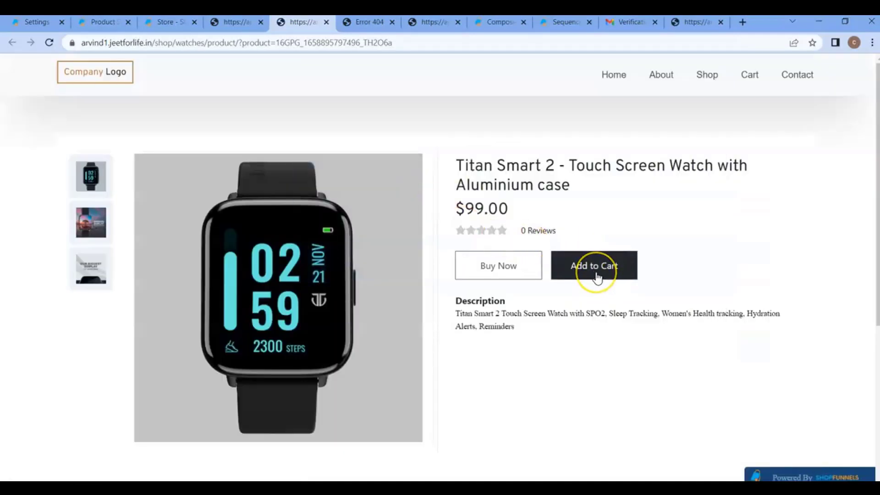
left_click(596, 278)
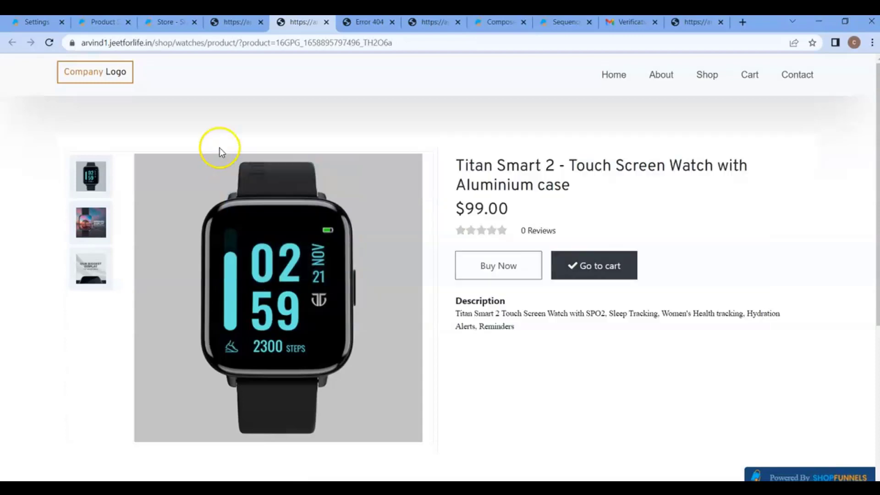
left_click(37, 22)
left_click(379, 194)
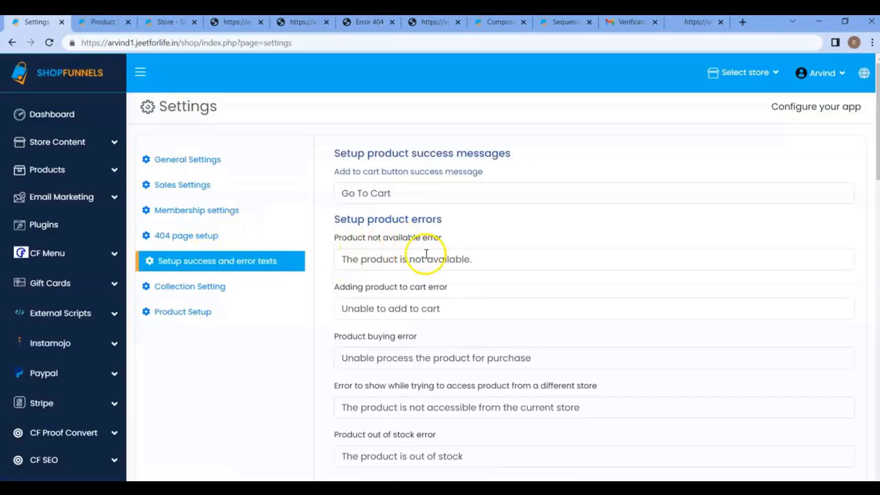
left_click(301, 28)
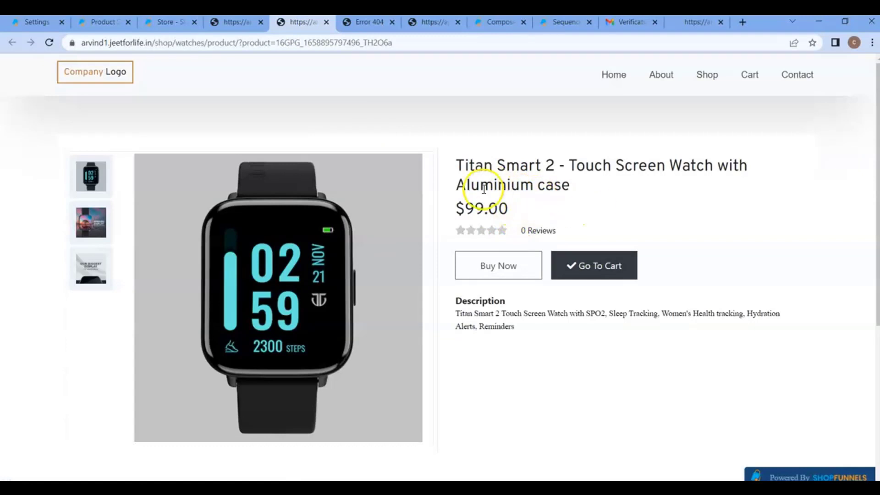
left_click(94, 23)
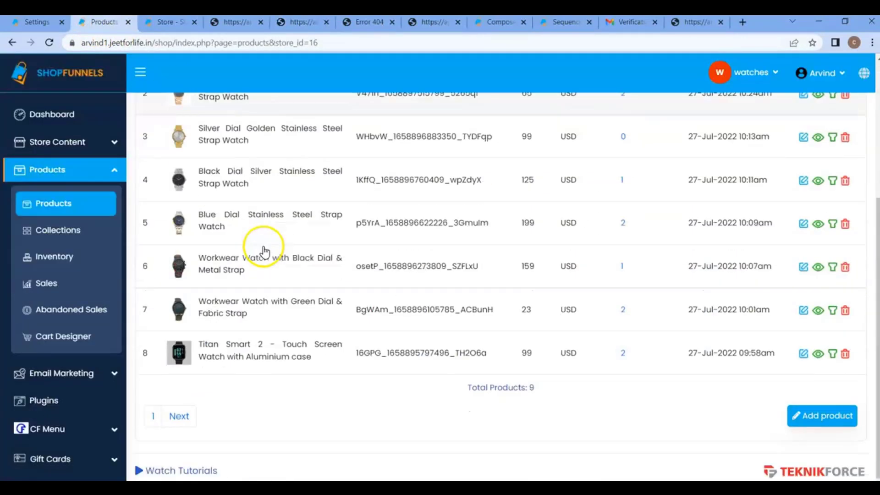
Set the Titan Smart 2 product's status to Inactive, save it, and reload its storefront page
left_click(798, 356)
left_click(703, 222)
left_click(672, 247)
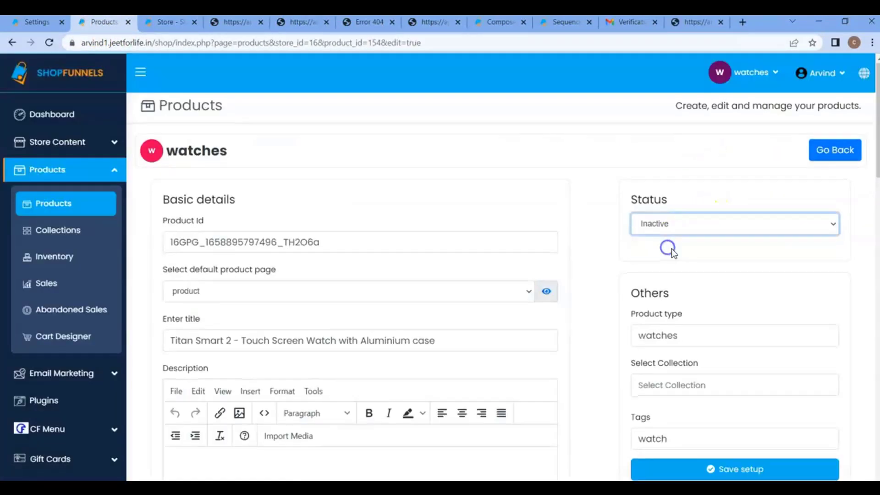
scroll(672, 247, "down", 4)
left_click(701, 243)
left_click(302, 22)
left_click(49, 43)
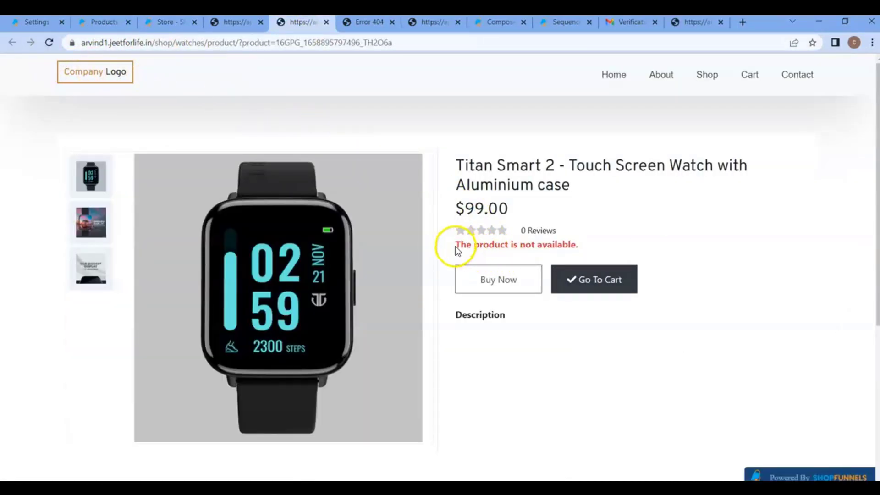
Highlight the product-not-available error shown on the reloaded Titan Smart 2 page
left_click_drag(455, 245, 586, 246)
left_click(587, 244)
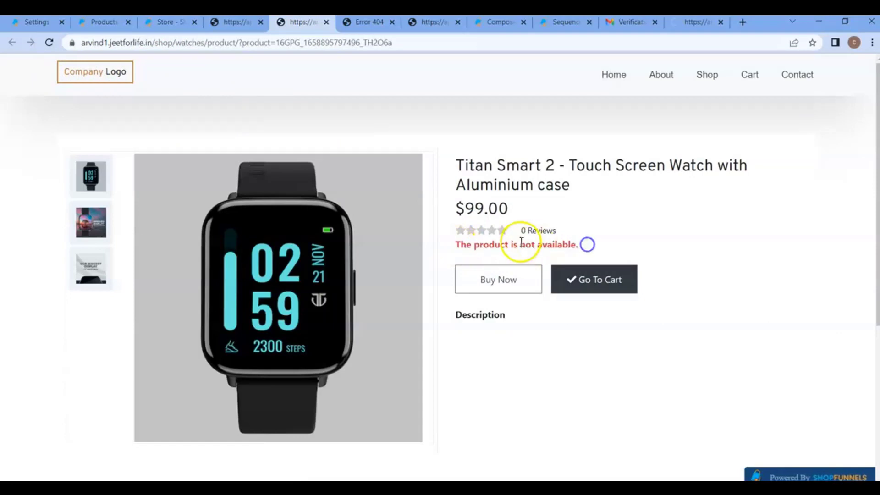
left_click_drag(455, 245, 520, 248)
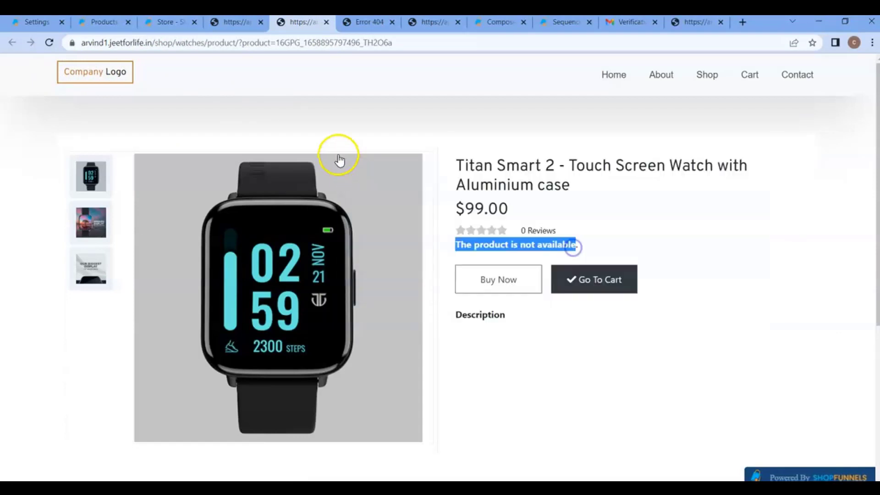
Locate the {product_error} placeholder in the product page template, then return to the error-text settings
left_click(170, 25)
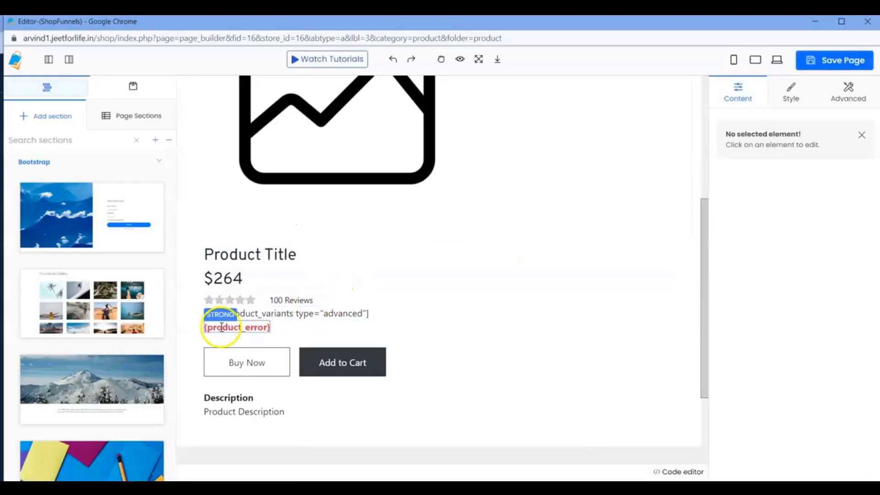
left_click_drag(202, 328, 287, 326)
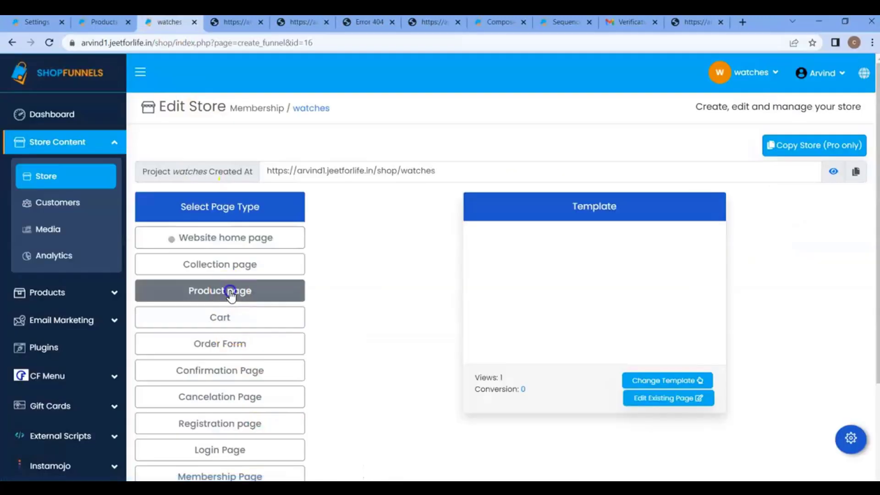
left_click(227, 290)
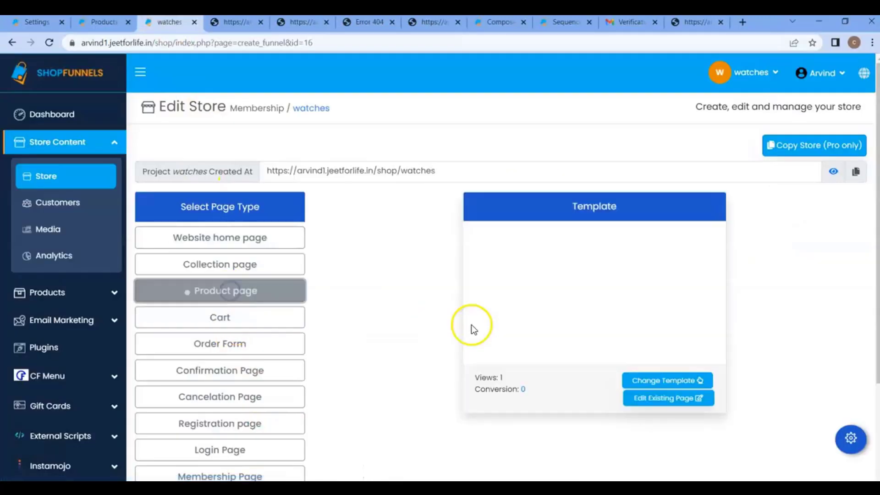
left_click(673, 398)
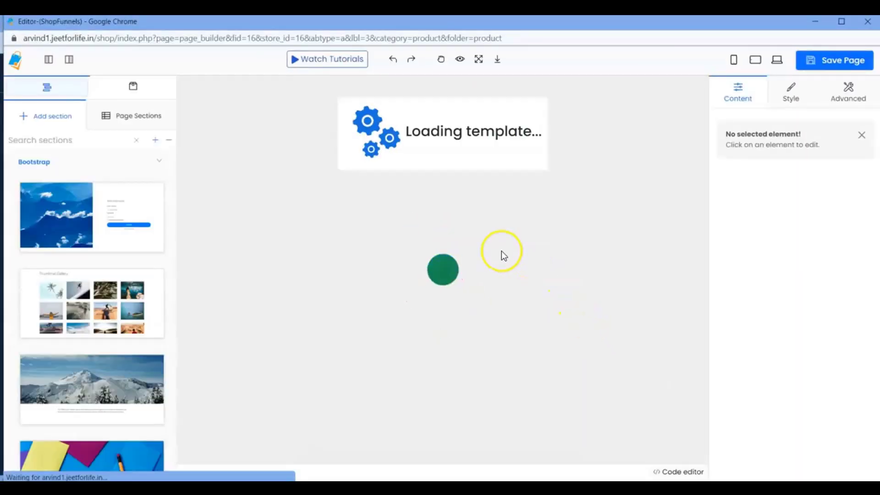
scroll(501, 251, "down", 5)
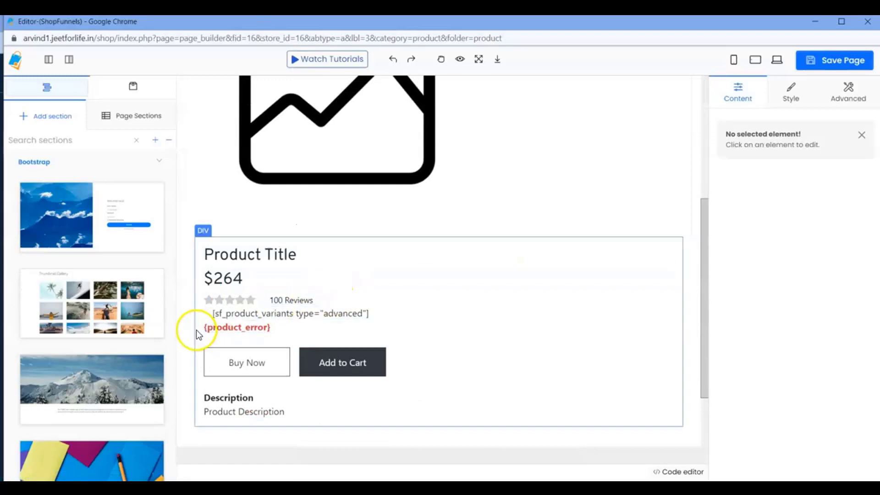
left_click_drag(207, 326, 290, 325)
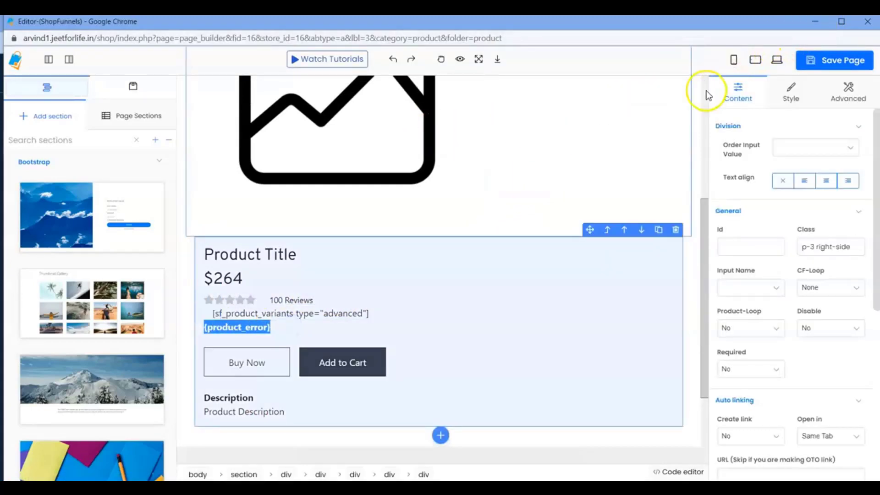
left_click(803, 23)
left_click(37, 22)
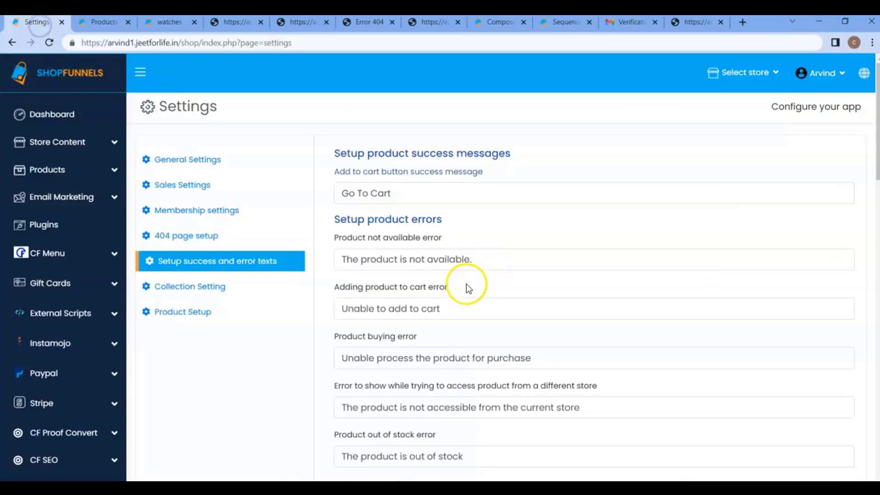
Select the ?product= part of the Titan Smart 2 page's address
scroll(447, 304, "down", 1)
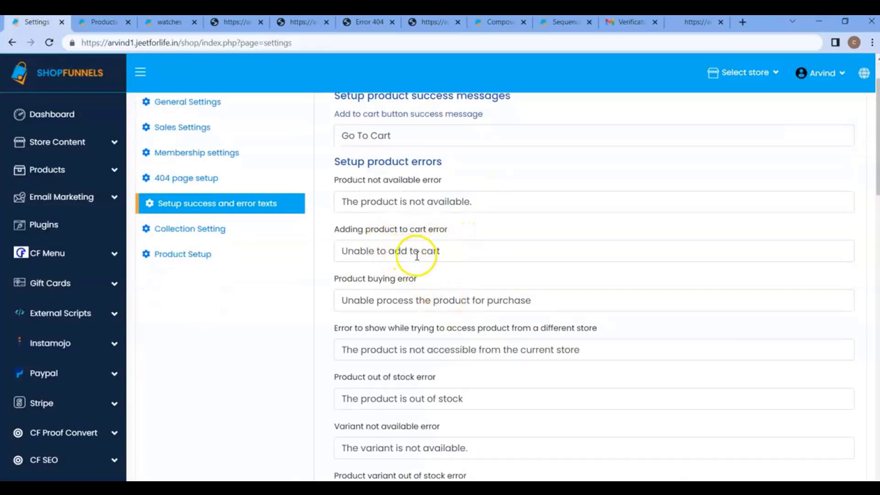
scroll(417, 255, "down", 1)
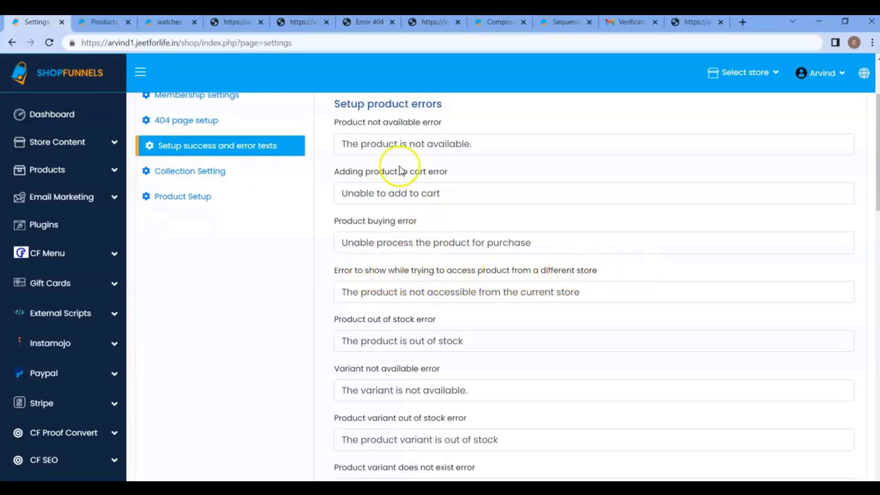
left_click(310, 25)
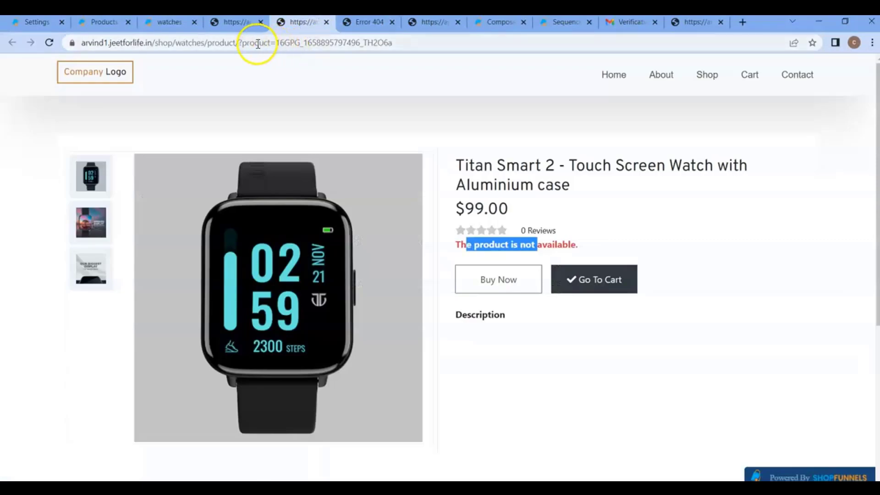
left_click_drag(241, 43, 409, 45)
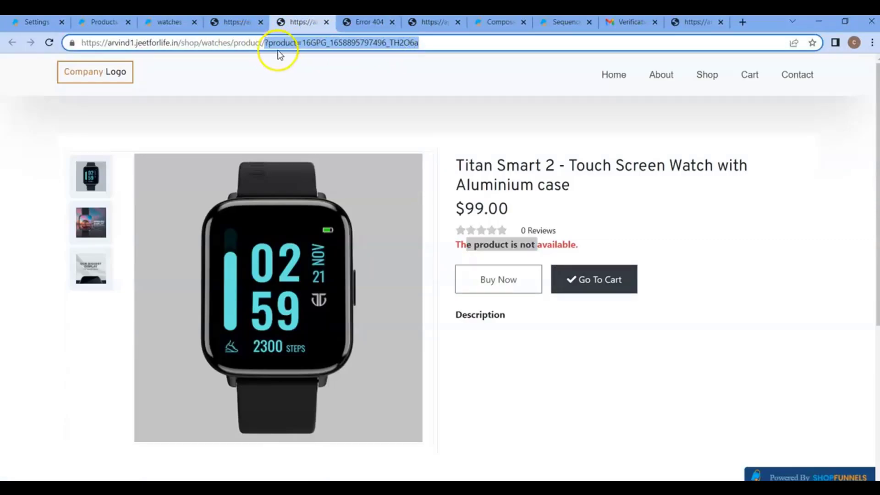
key("ctrl+Tab")
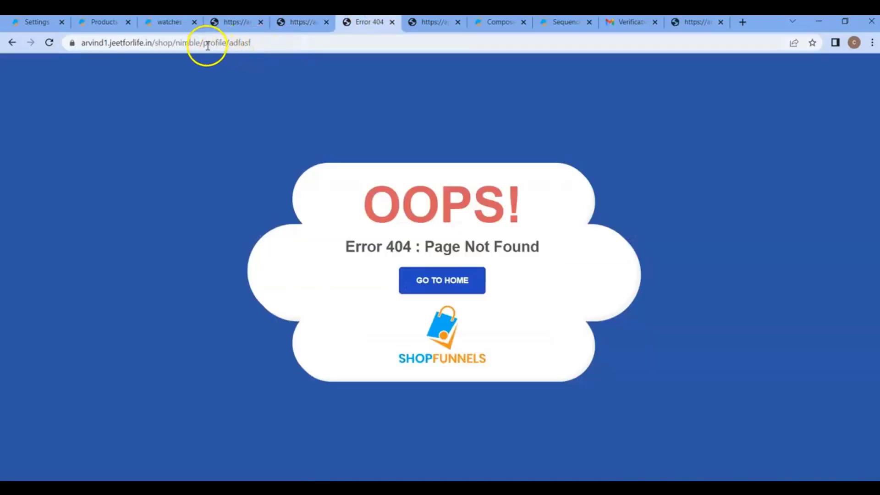
key("ctrl+shift+Tab")
left_click_drag(211, 44, 416, 46)
key("ctrl+c")
Load that product path under the nimble store to show the not-accessible-from-current-store error
left_click(369, 23)
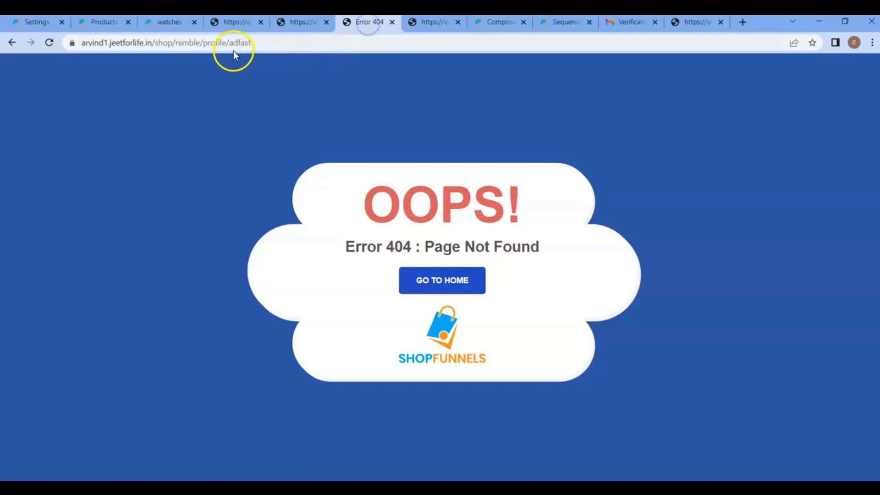
left_click_drag(204, 44, 371, 42)
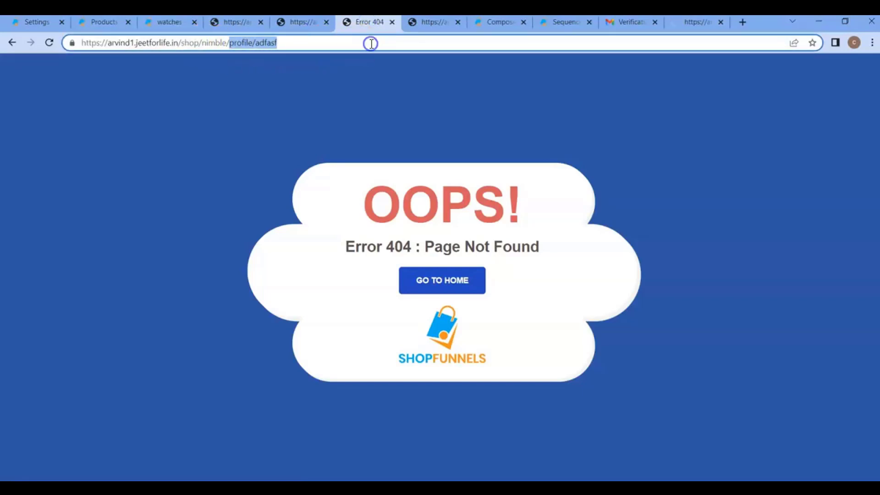
key("ctrl+v")
key("Return")
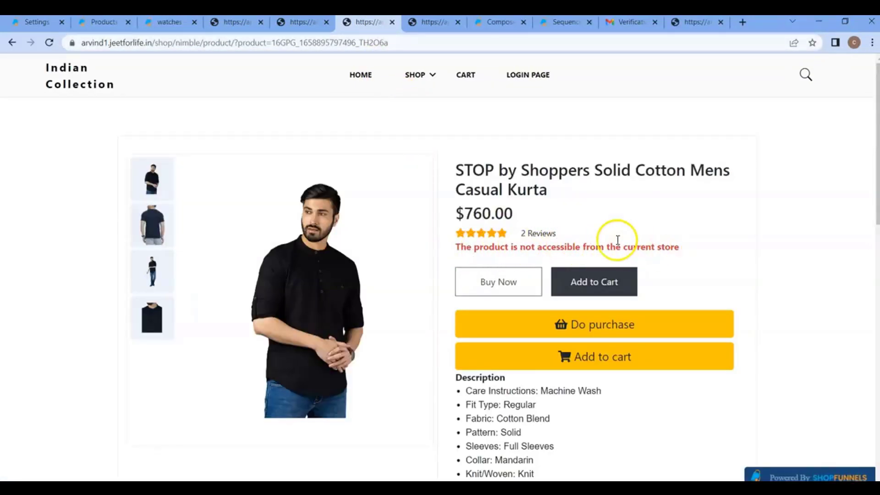
left_click(104, 27)
left_click(37, 22)
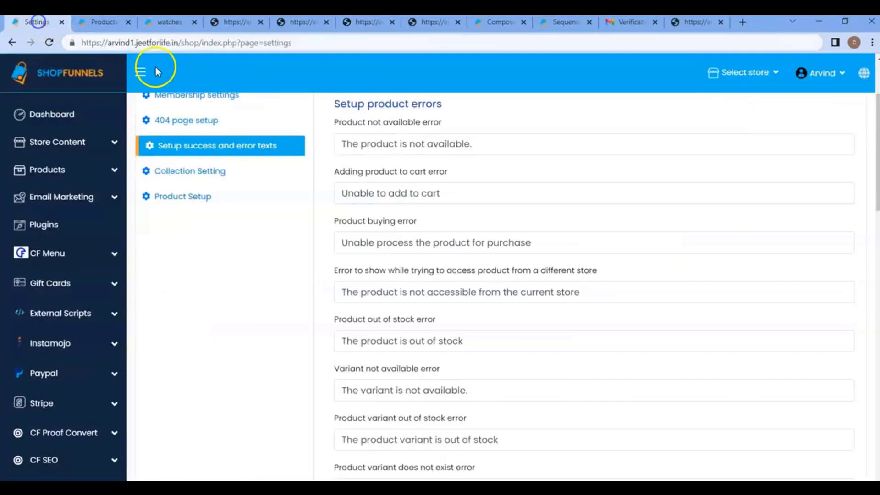
Compare the Setup Membership Success Texts with the storefront member Profile page
scroll(440, 287, "down", 1)
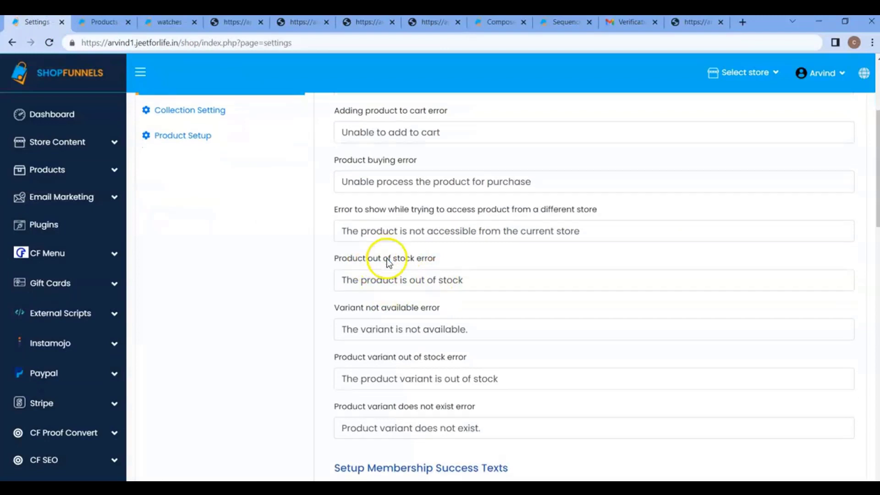
scroll(389, 247, "down", 1)
scroll(381, 220, "down", 1)
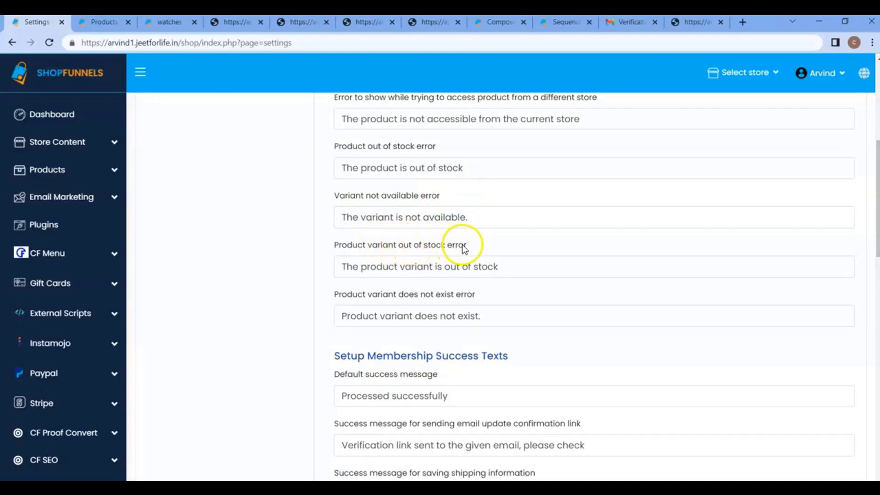
scroll(462, 244, "down", 1)
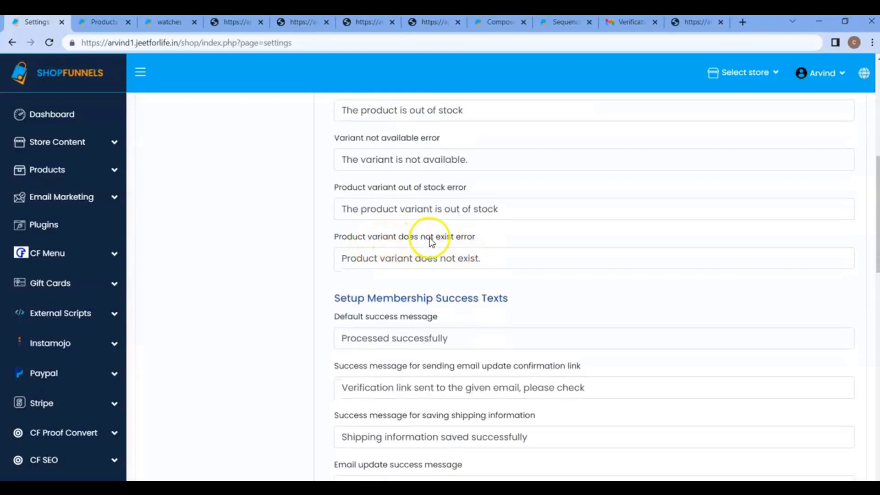
scroll(468, 239, "down", 1)
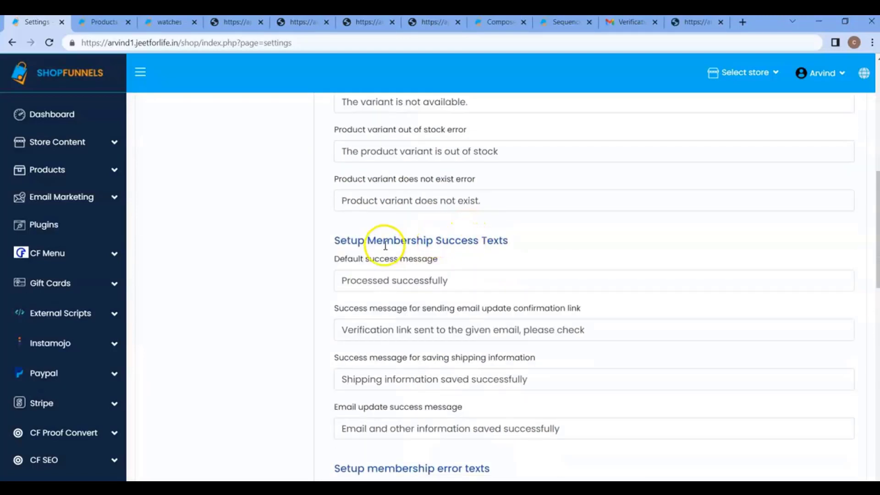
scroll(384, 241, "down", 1)
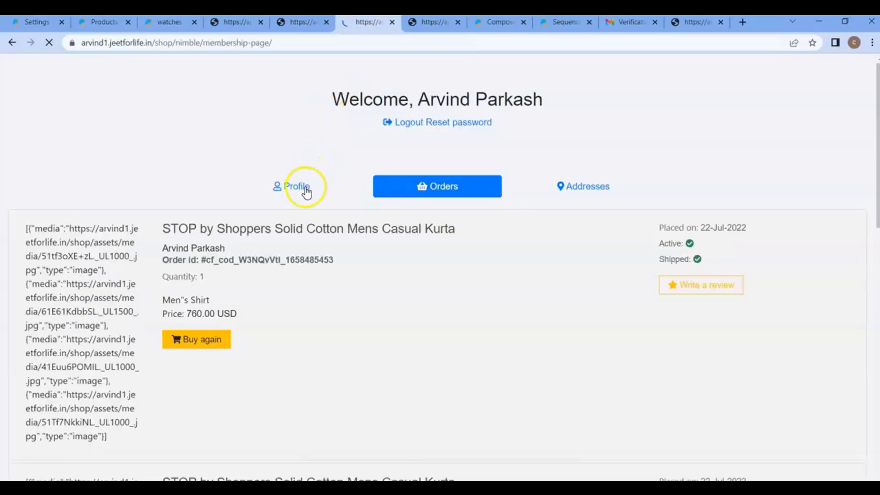
left_click(302, 189)
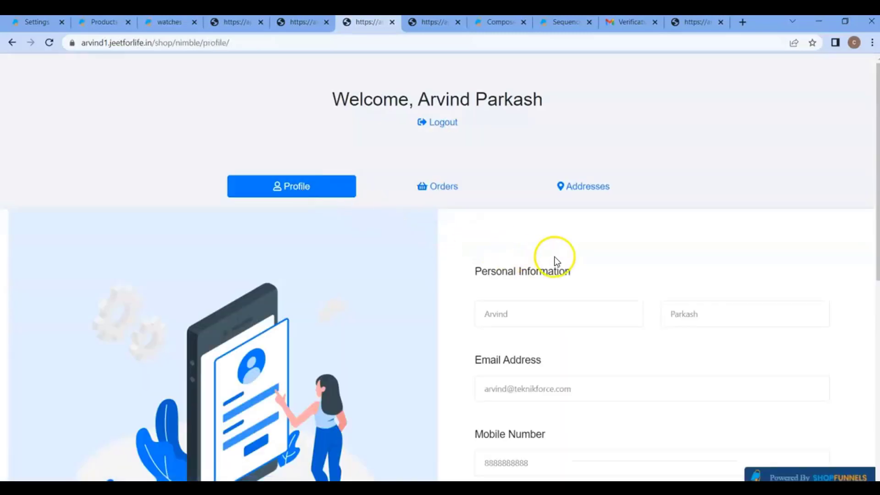
left_click(46, 23)
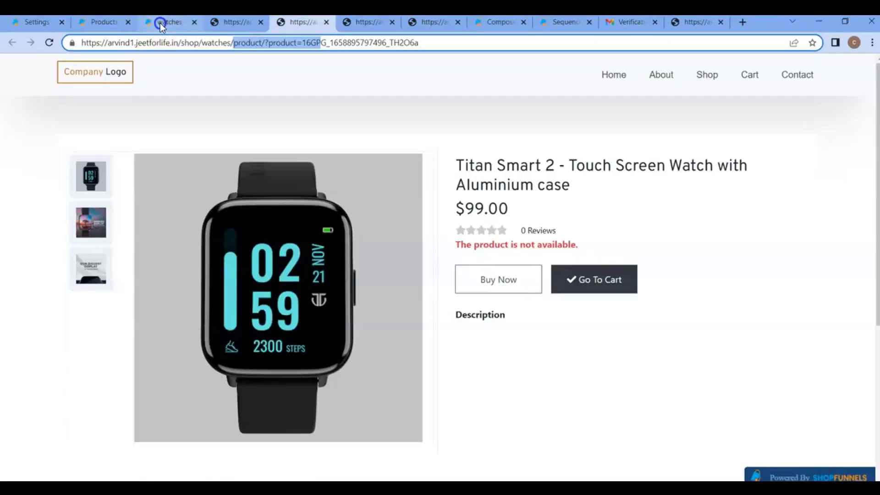
Open the nimble store's Profile page in the page builder
left_click(161, 23)
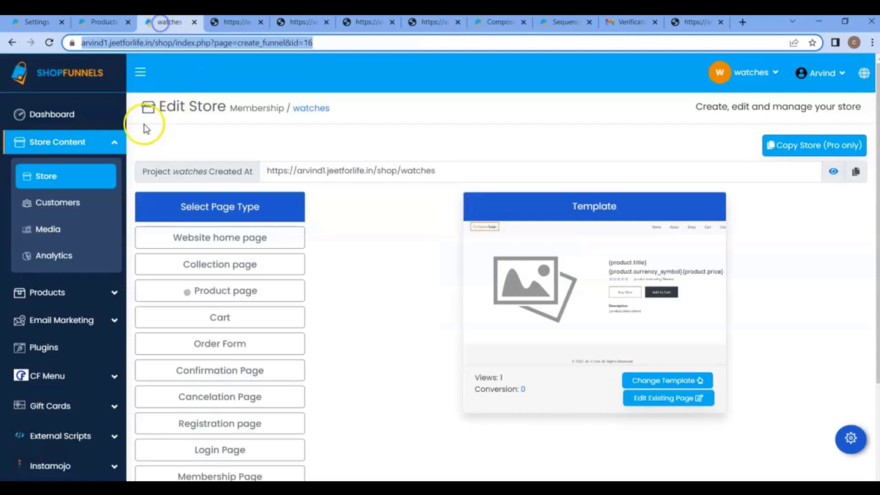
left_click(45, 177)
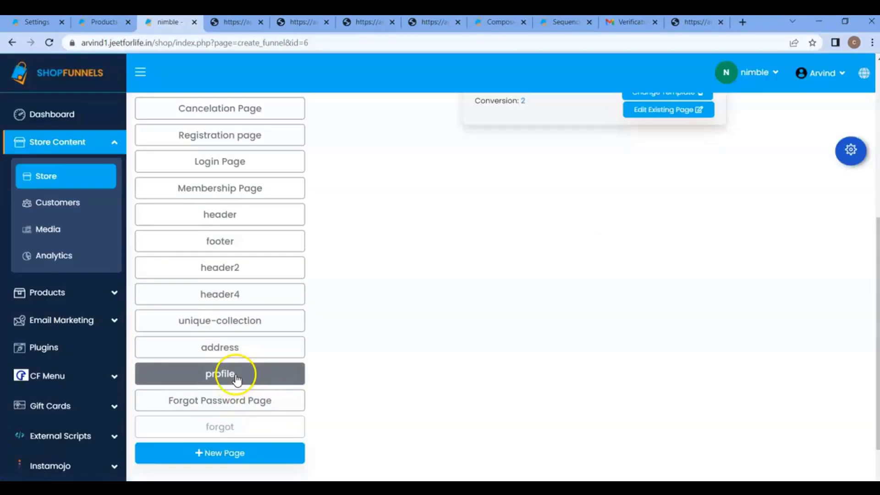
left_click(236, 378)
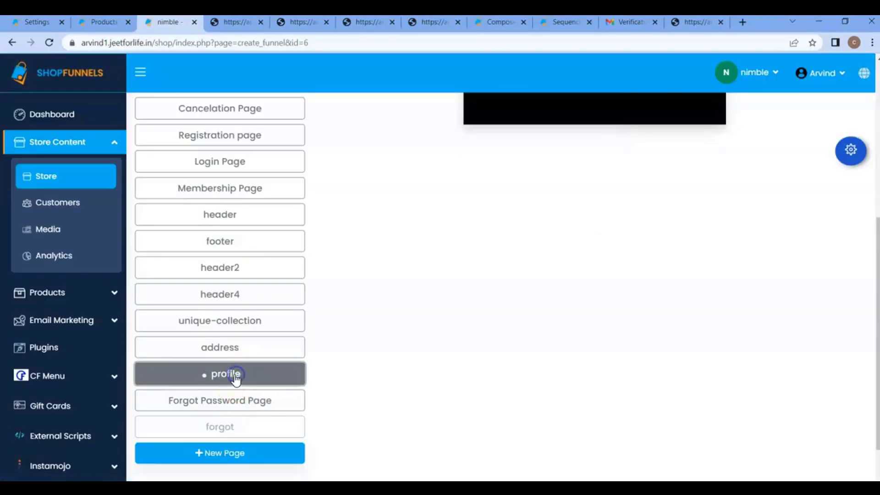
left_click(362, 22)
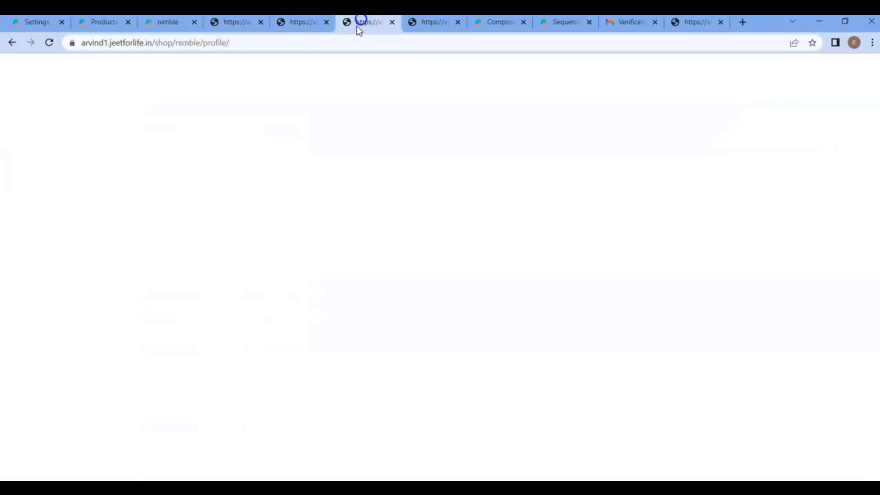
left_click(168, 22)
scroll(678, 247, "up", 3)
left_click(663, 226)
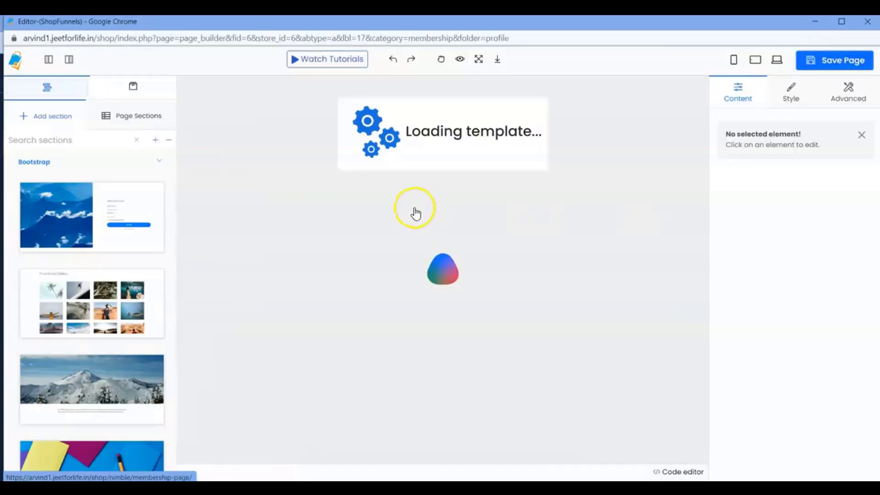
Find the {update_error_message} and {update_success_message} placeholders under Personal Information
scroll(504, 229, "down", 3)
scroll(522, 234, "down", 5)
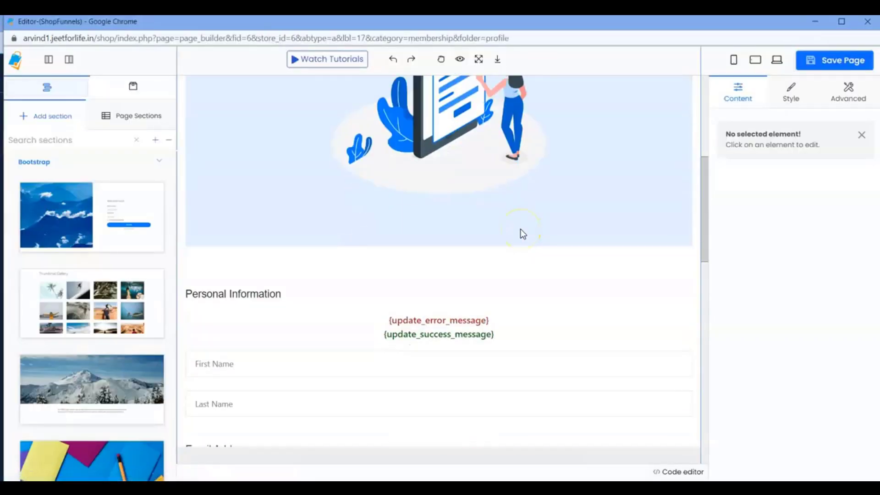
left_click_drag(389, 264, 508, 256)
left_click_drag(374, 275, 507, 275)
left_click(395, 279)
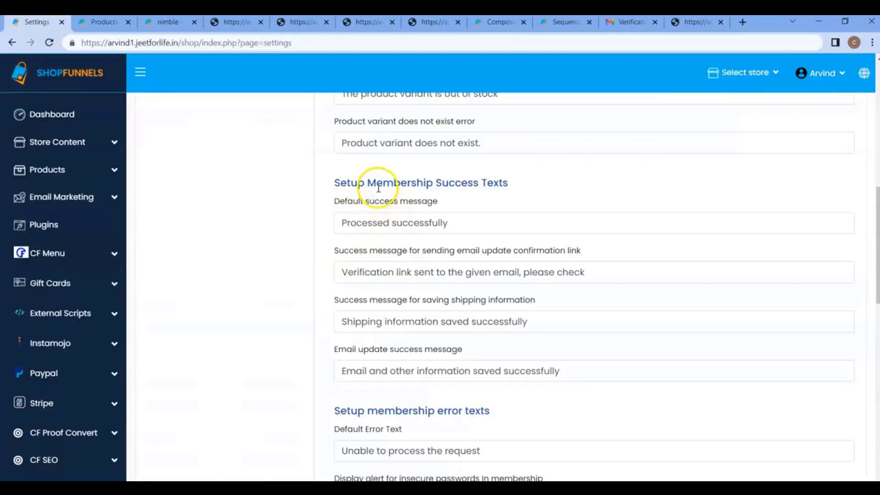
left_click_drag(379, 180, 524, 216)
scroll(524, 216, "down", 4)
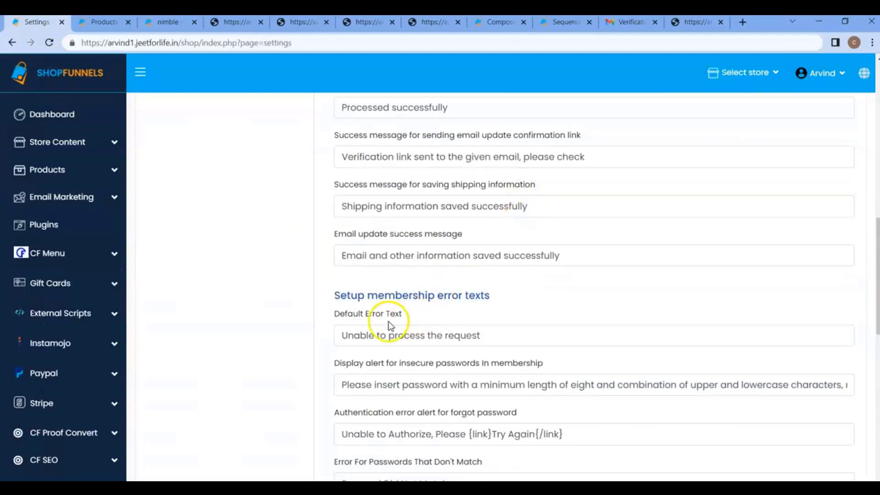
Scroll to the Setup membership error texts heading in Settings
left_click_drag(377, 295, 496, 297)
left_click(585, 486)
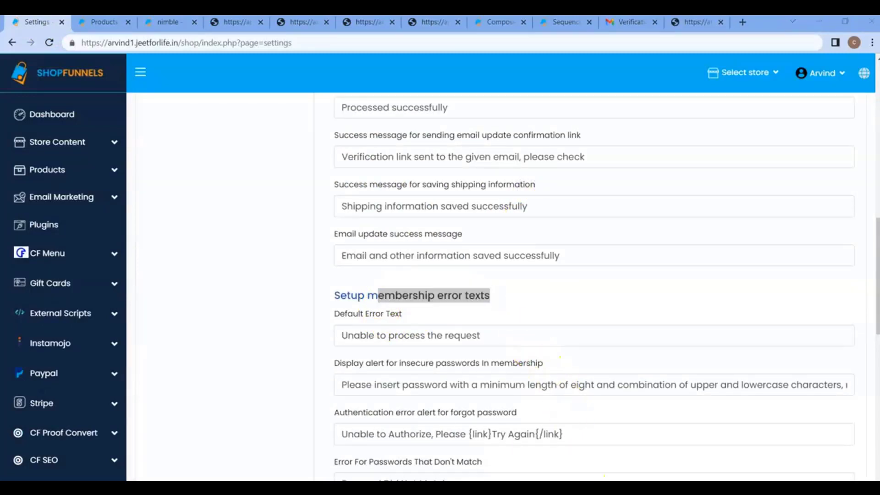
left_click(615, 465)
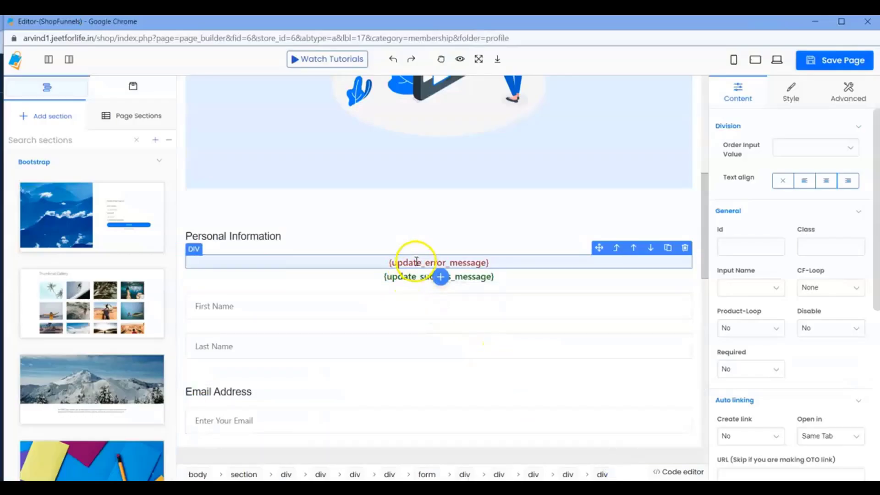
left_click(530, 438)
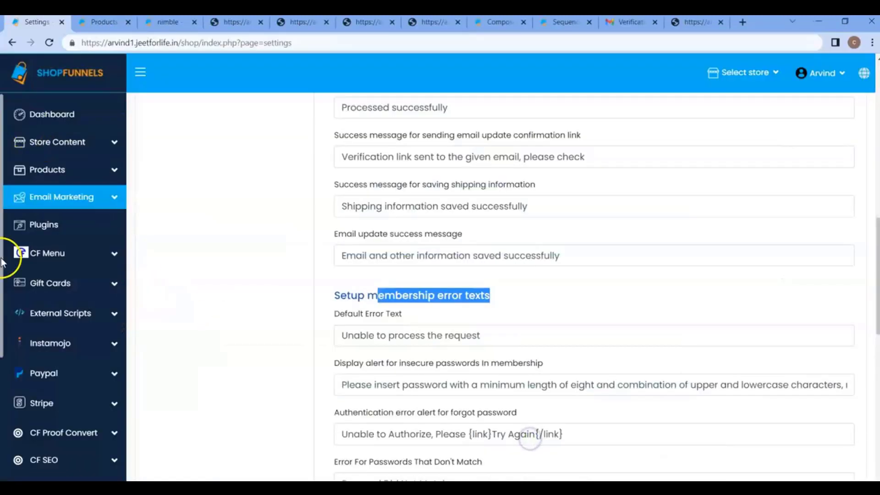
scroll(72, 457, "down", 4)
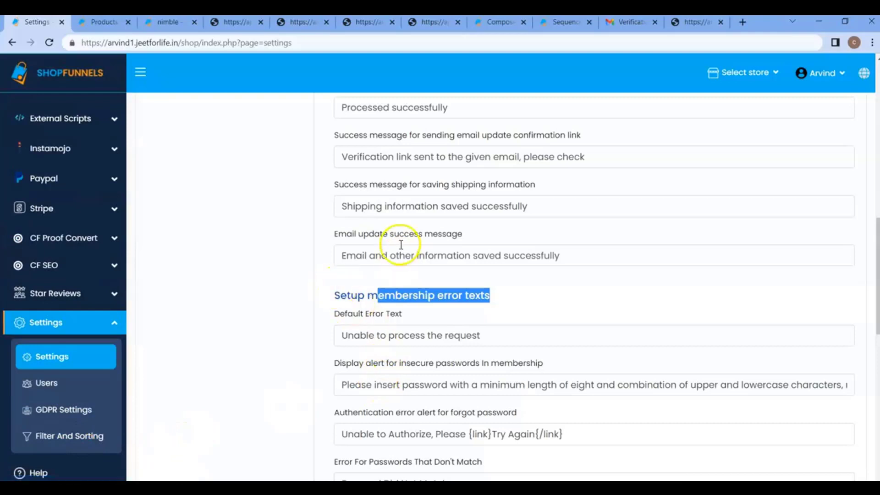
scroll(422, 325, "down", 10)
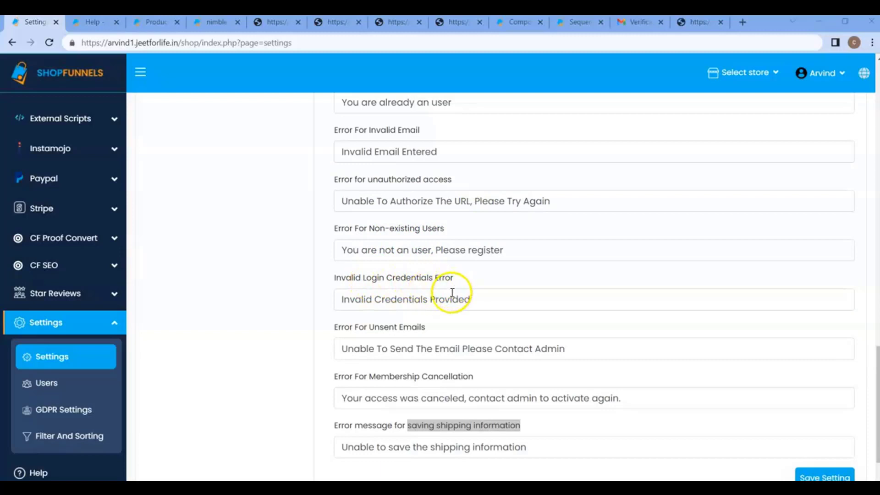
Compare the Invalid Login Credentials Error message with the storefront's account addresses page
left_click(380, 278)
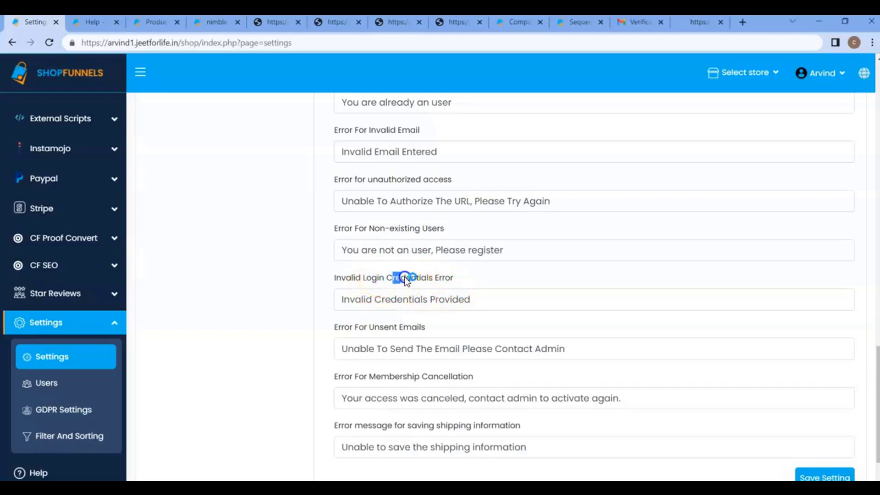
left_click_drag(440, 276, 413, 298)
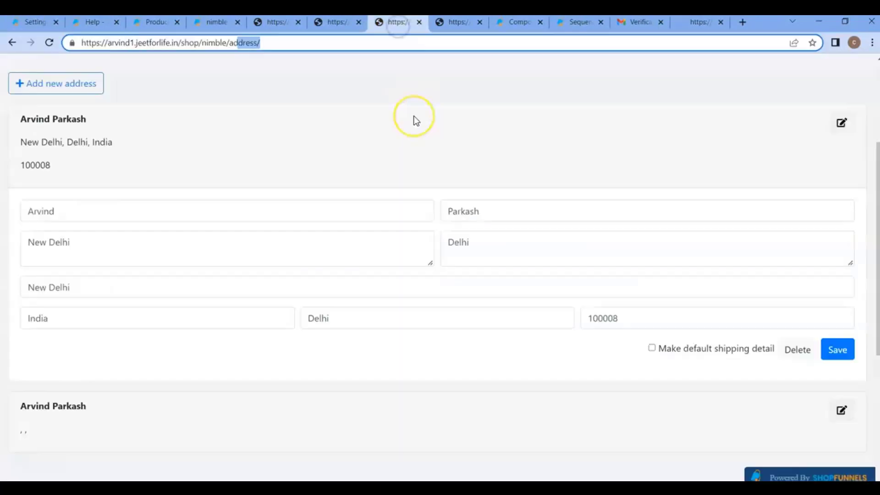
scroll(413, 118, "up", 3)
left_click(415, 120)
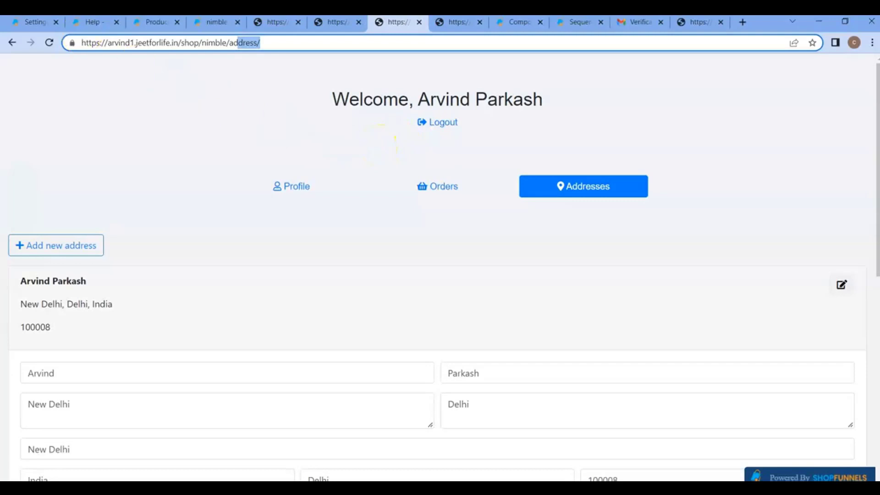
left_click(35, 25)
left_click_drag(397, 299, 439, 299)
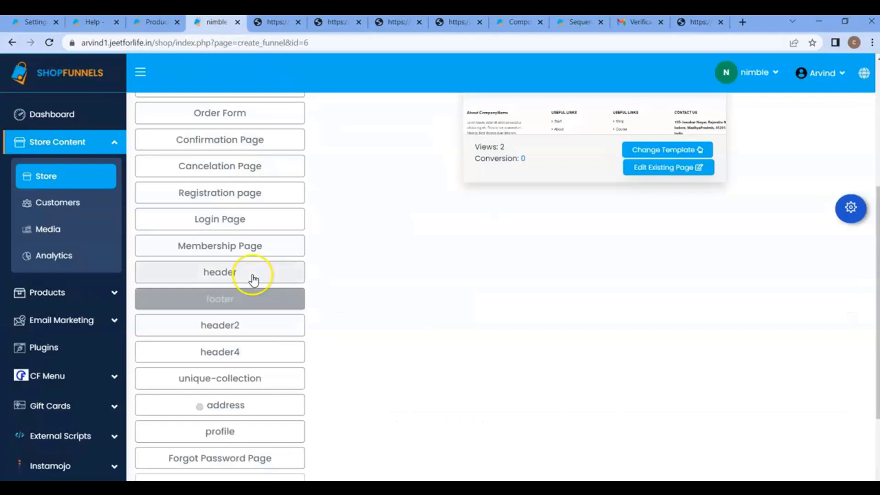
scroll(255, 251, "up", 3)
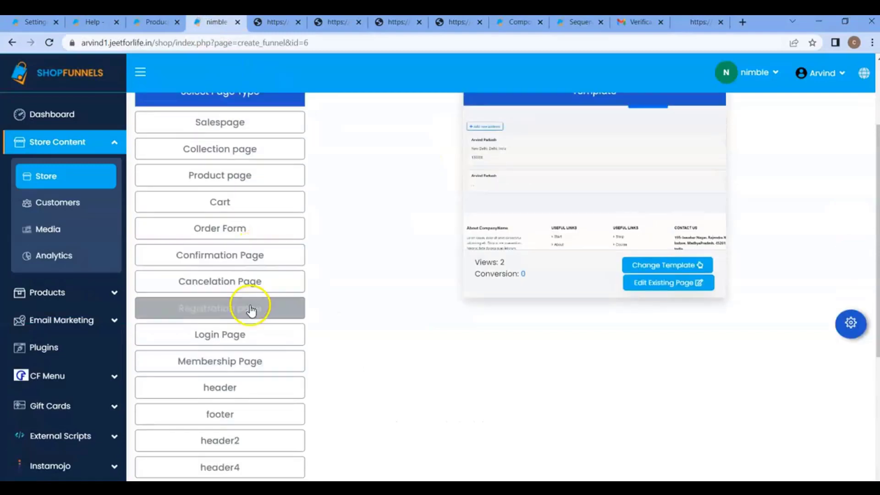
Open the nimble store's Registration page in the page builder and select its {validation_error} placeholder
left_click(250, 311)
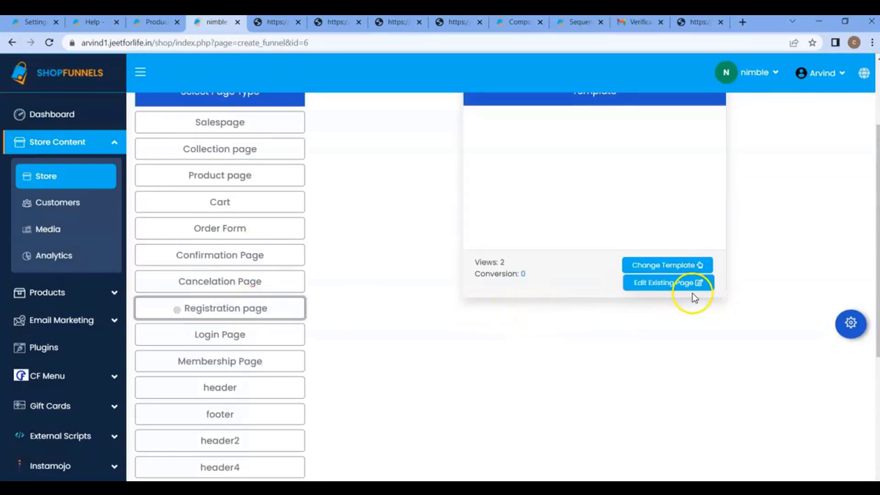
left_click(679, 290)
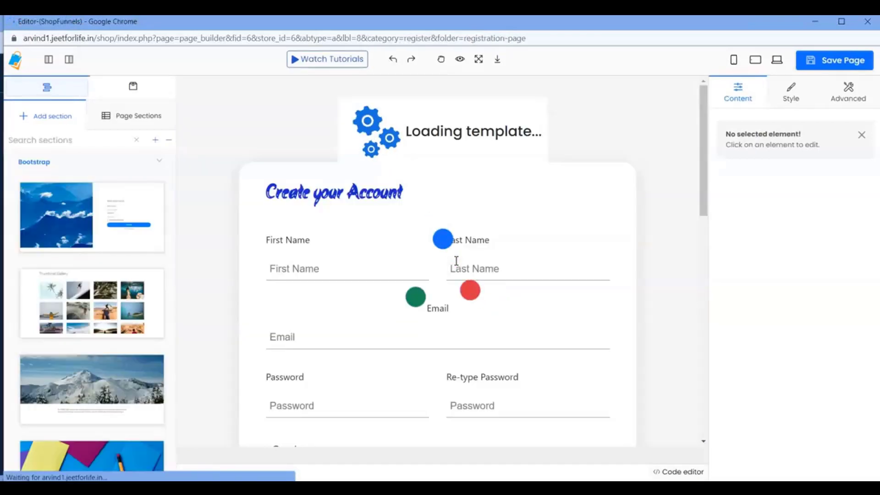
scroll(457, 261, "down", 5)
scroll(455, 260, "down", 1)
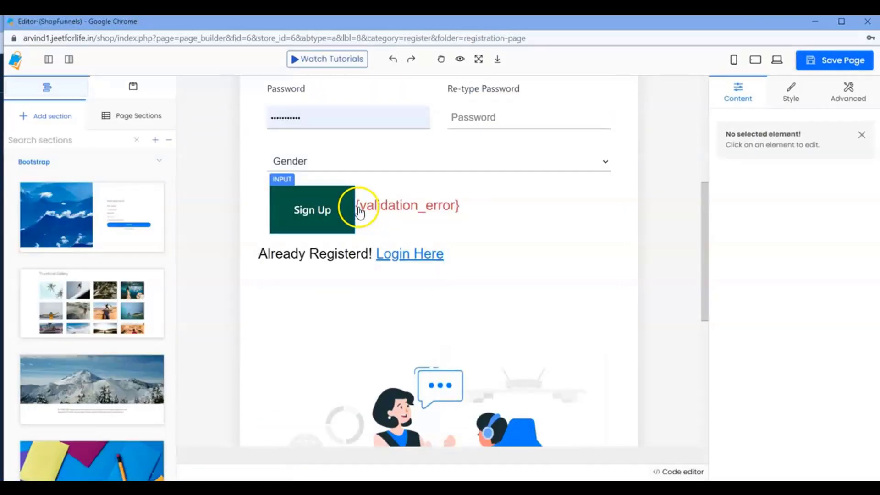
left_click_drag(356, 205, 372, 204)
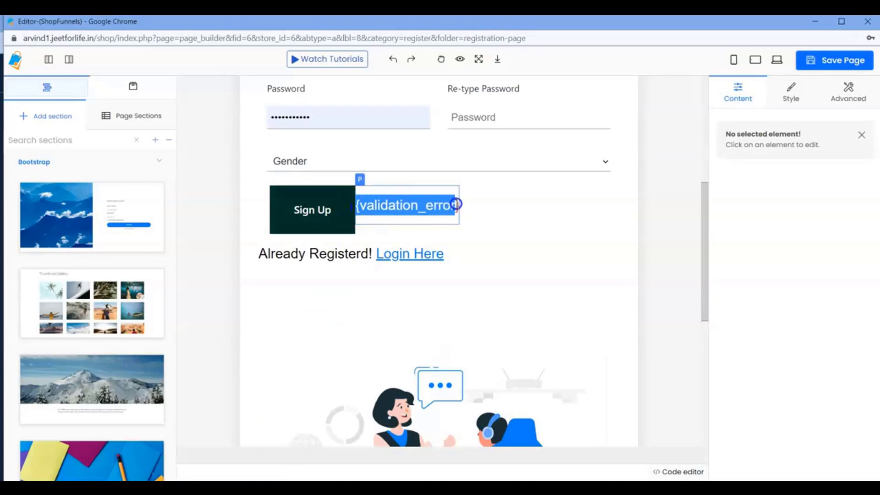
left_click_drag(456, 204, 460, 204)
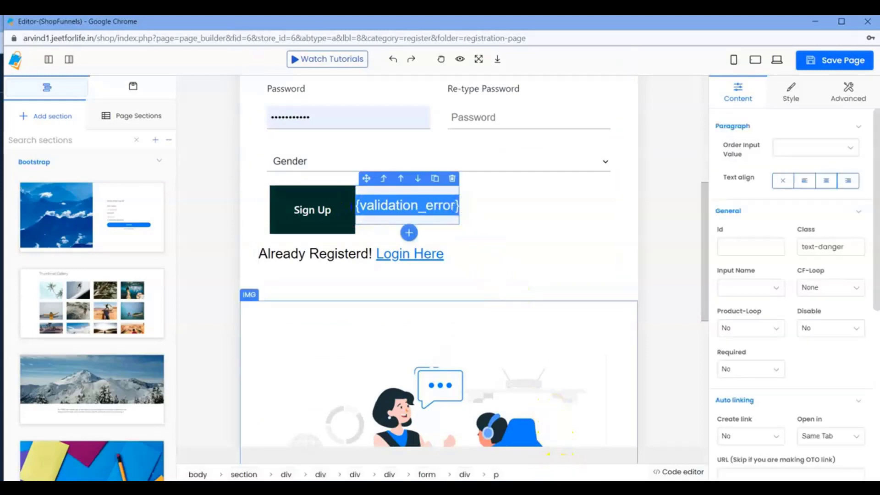
Check the storefront's account addresses page, then go back to the page builder
left_click(578, 488)
left_click(566, 468)
left_click(177, 310)
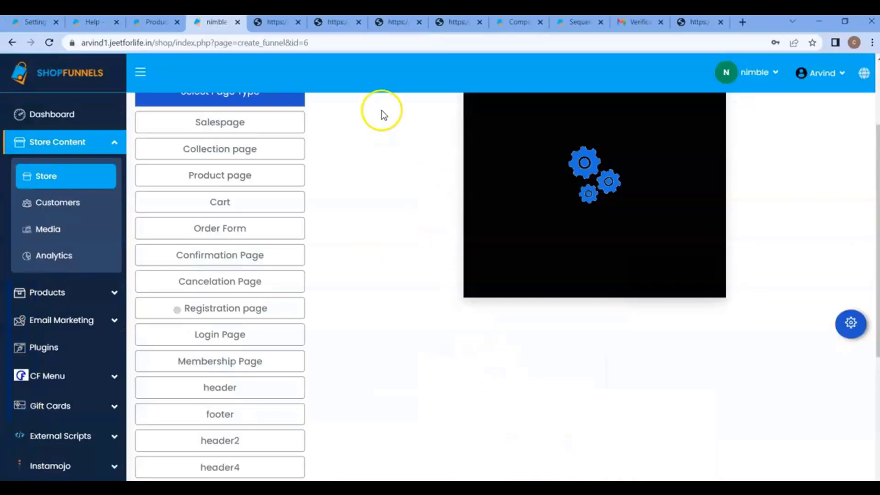
left_click(384, 26)
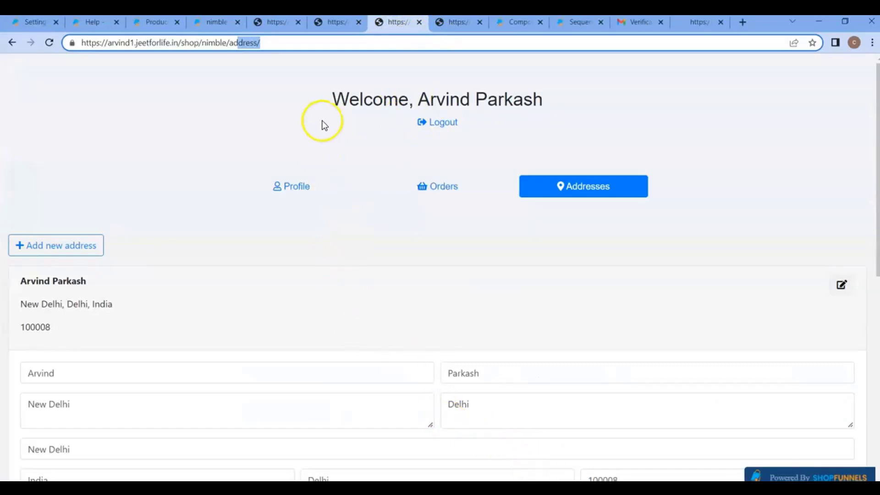
left_click(580, 485)
left_click(639, 445)
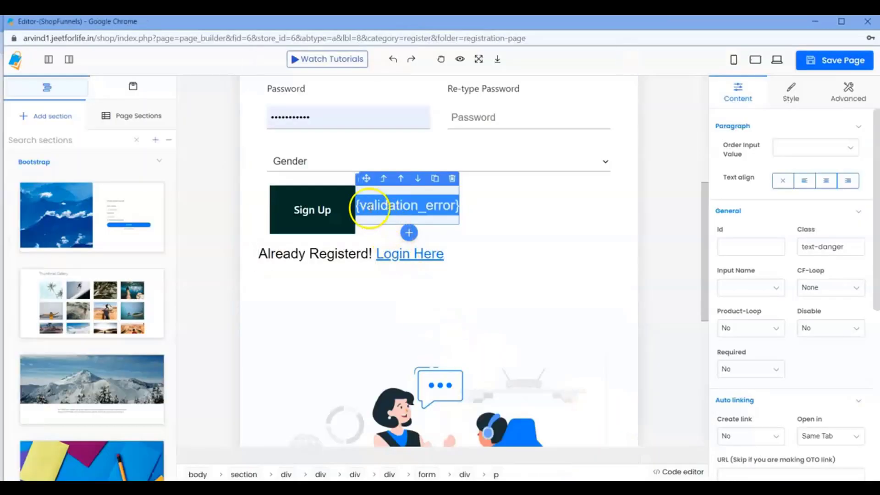
Highlight the {validation_error} placeholder beside Sign Up again, then leave the builder without saving
left_click(367, 203)
left_click_drag(357, 205, 456, 207)
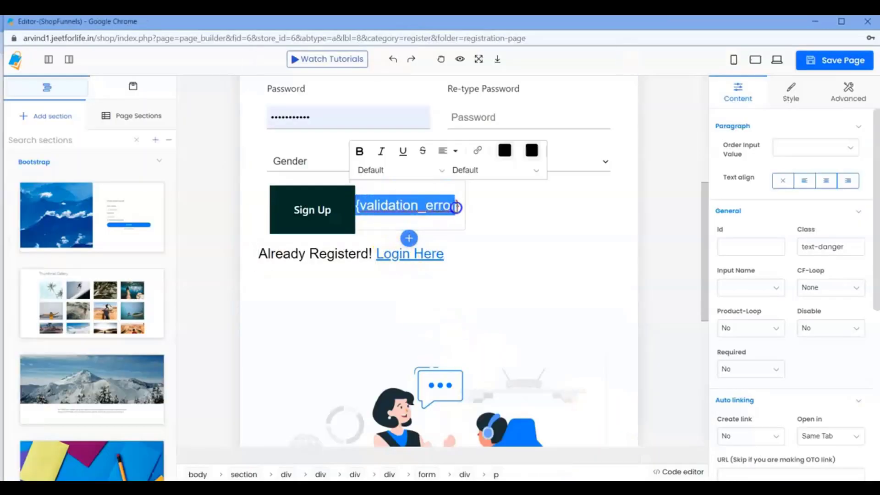
scroll(456, 167, "up", 3)
scroll(455, 166, "down", 2)
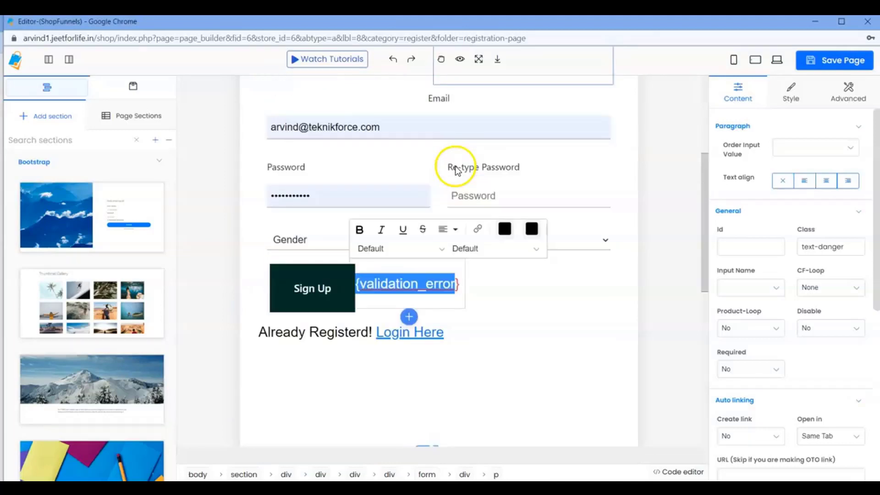
left_click(364, 262)
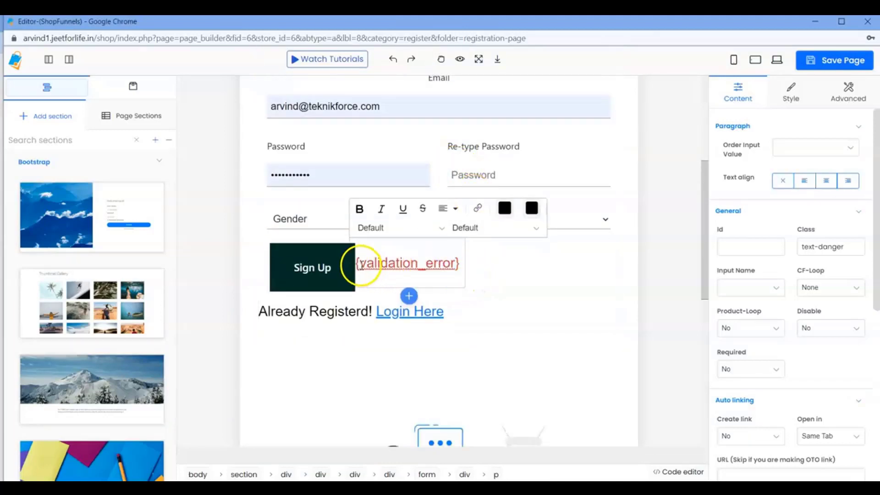
left_click_drag(360, 263, 473, 261)
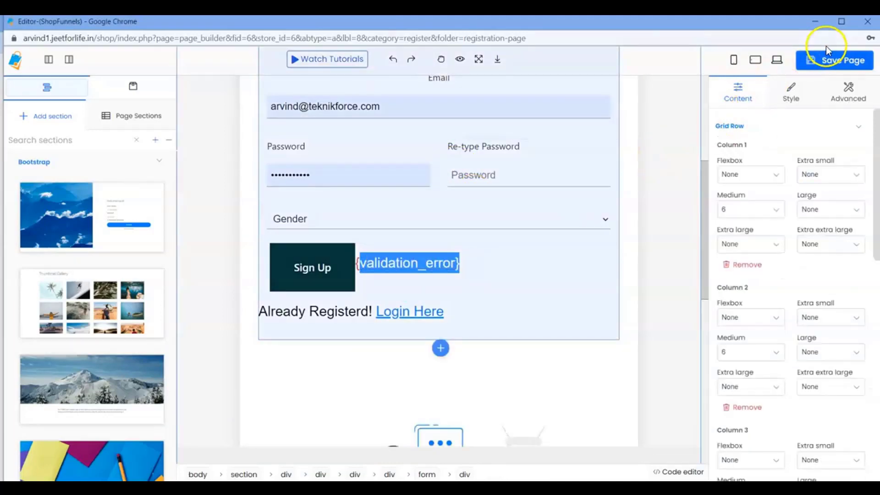
left_click(867, 24)
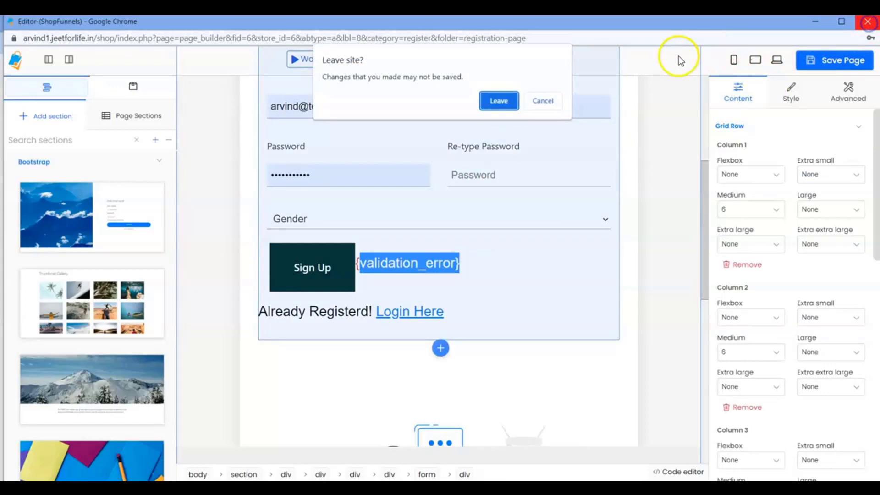
left_click(498, 101)
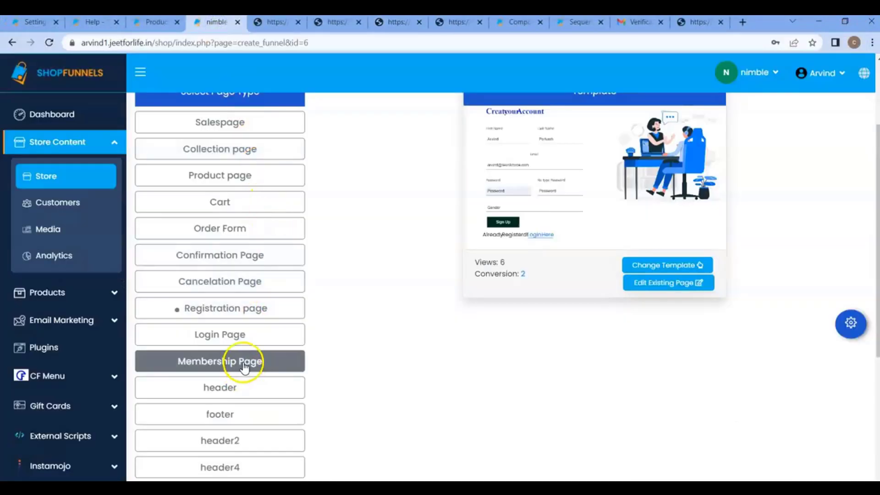
Open the profile page in the editor and select its update success and error message placeholders
left_click(244, 362)
scroll(248, 358, "down", 3)
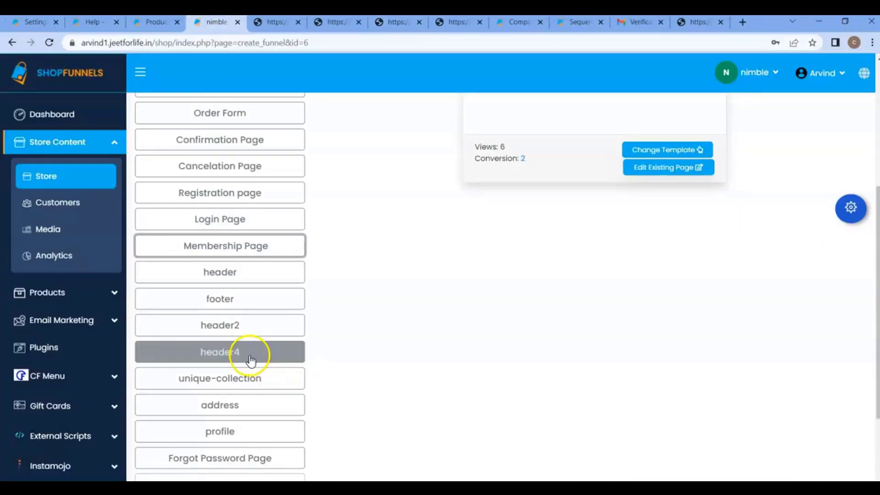
left_click(241, 400)
left_click(236, 433)
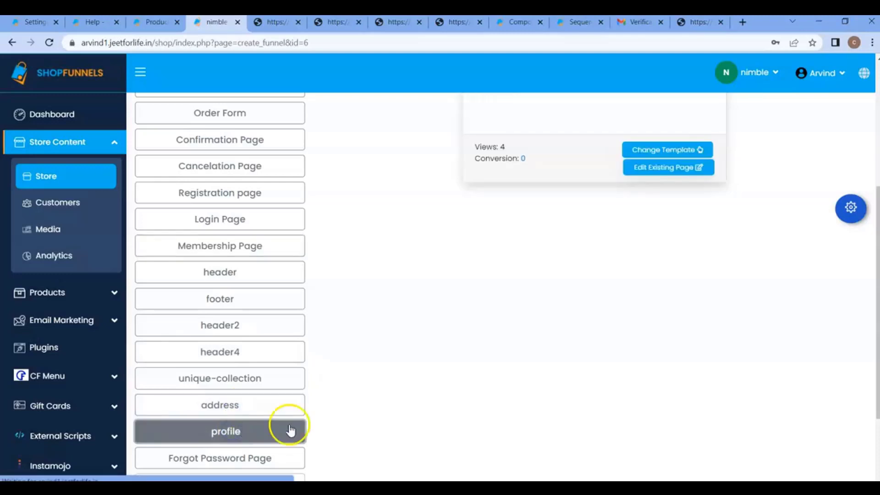
left_click(676, 171)
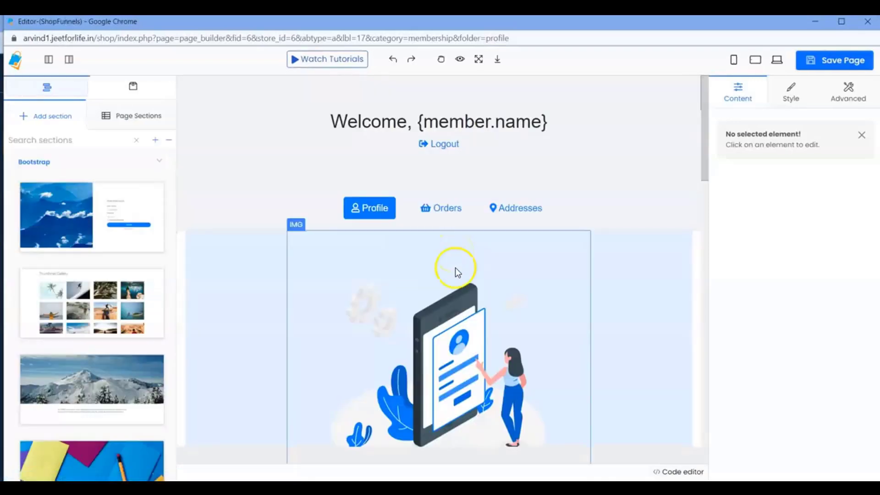
scroll(455, 267, "down", 10)
scroll(465, 266, "up", 5)
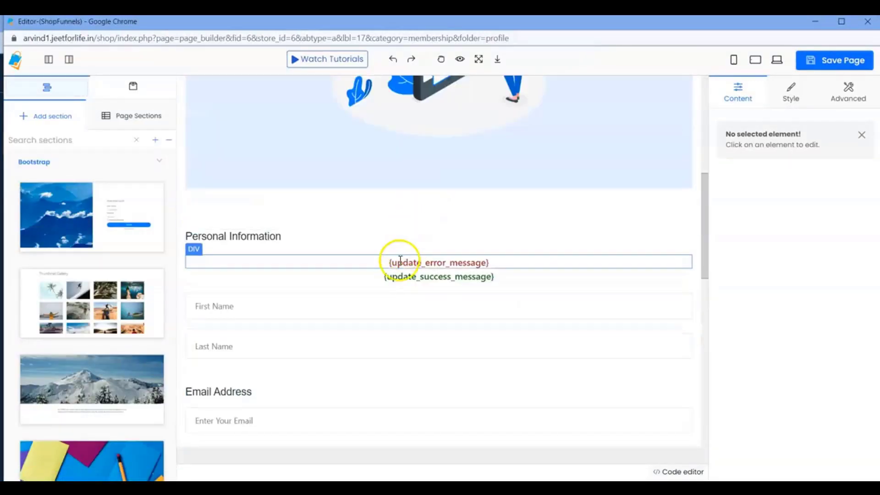
left_click(497, 263)
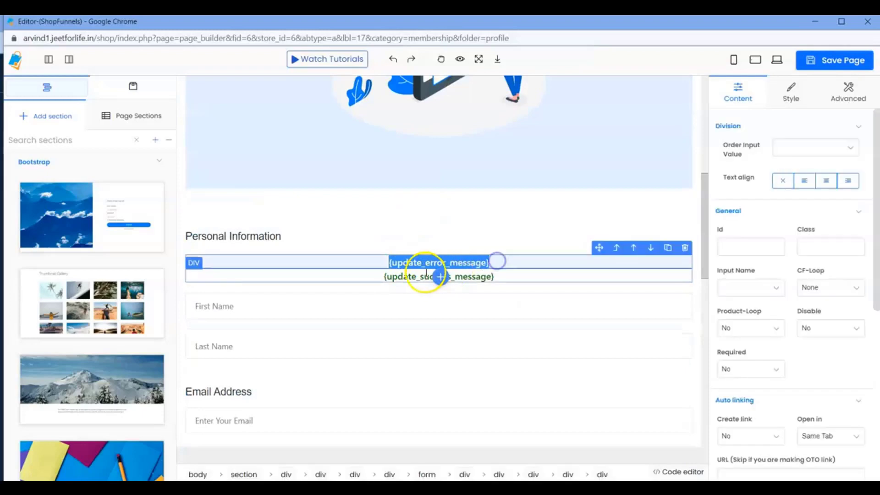
left_click_drag(442, 278, 494, 279)
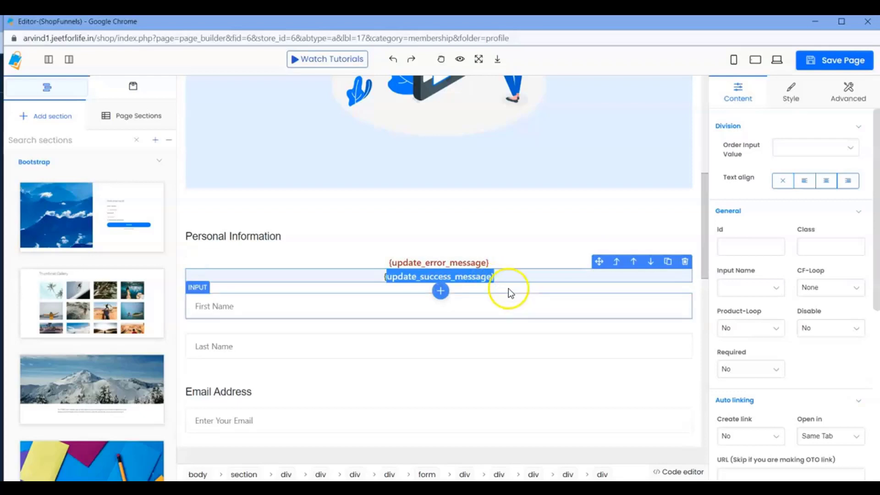
left_click(568, 475)
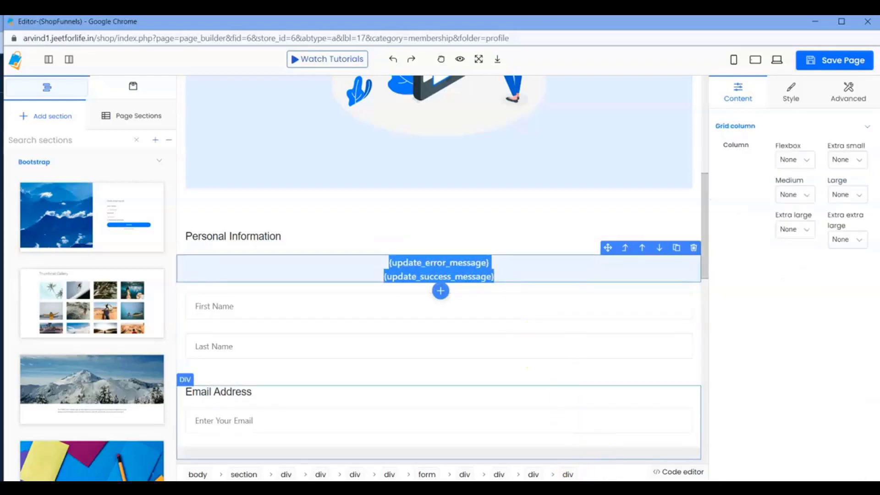
Open the registration page in the editor and select its validation error placeholder
left_click(583, 489)
left_click(545, 464)
left_click(259, 192)
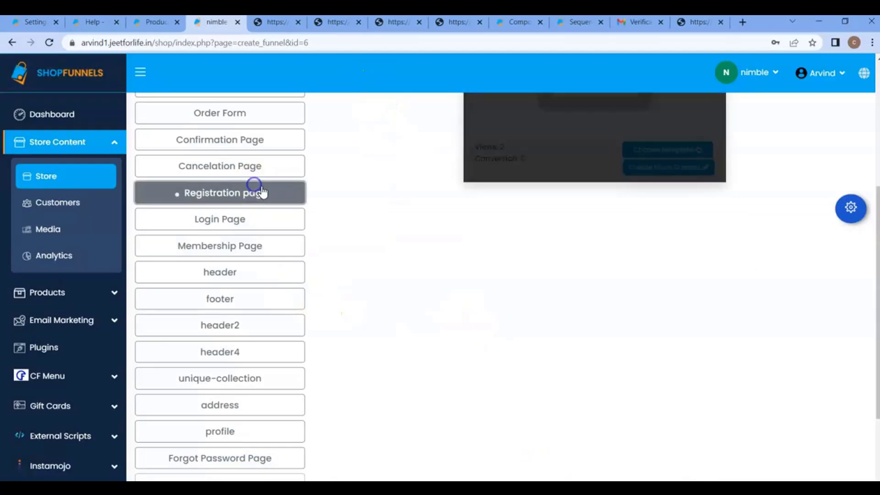
left_click(663, 176)
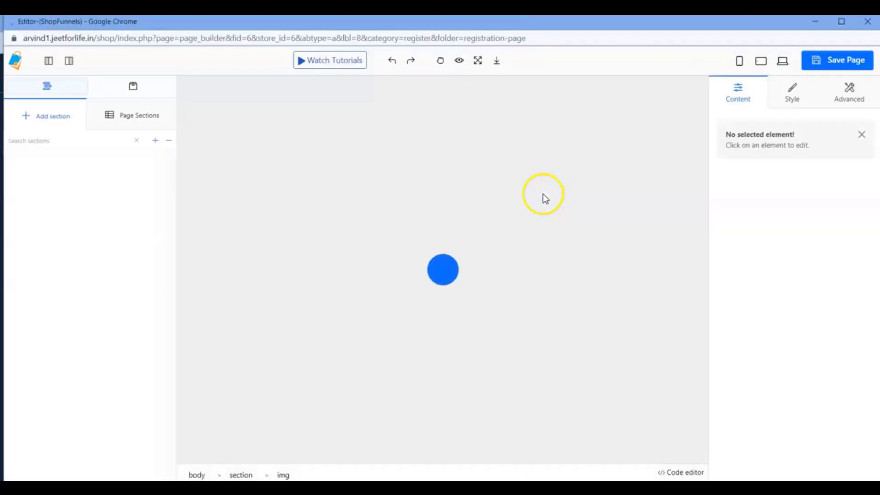
scroll(457, 231, "down", 6)
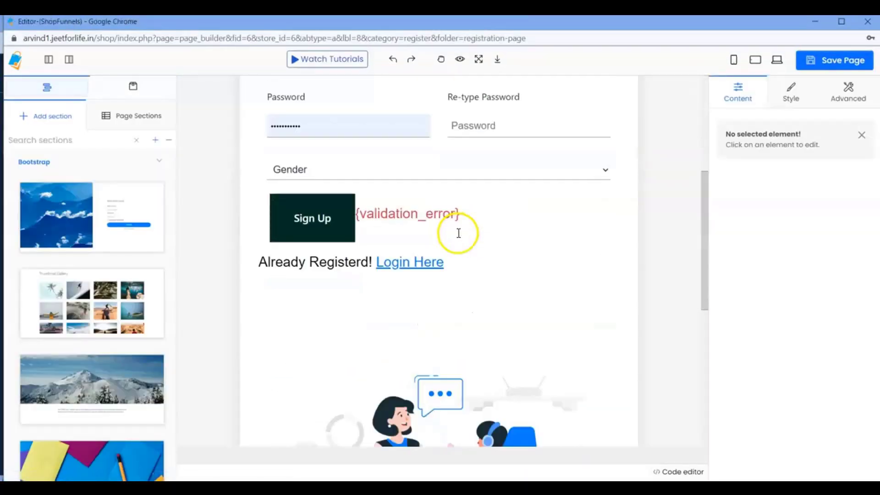
left_click_drag(363, 209, 476, 207)
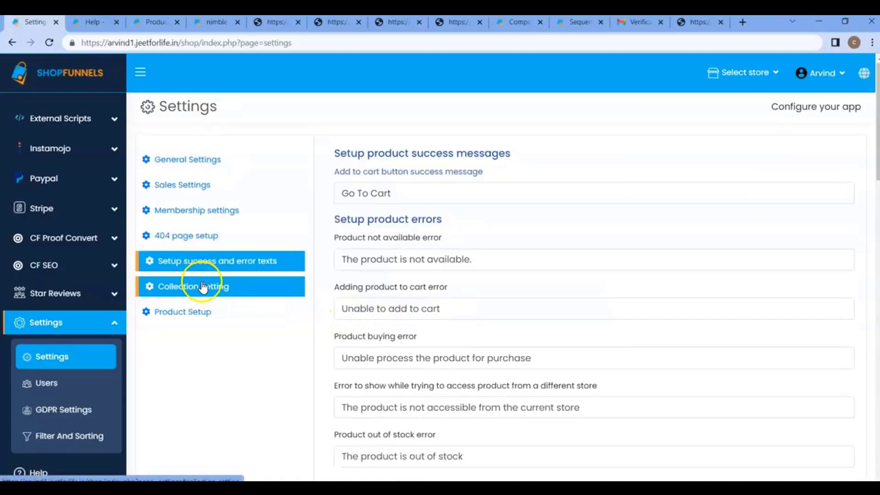
left_click(203, 286)
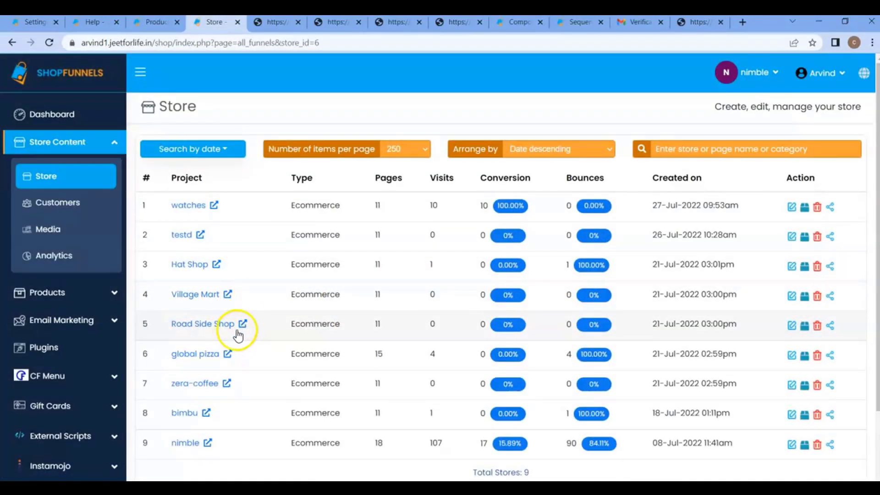
Compare Road Side Shop's live Collections Not Found message with the Collection Setting text
left_click(791, 325)
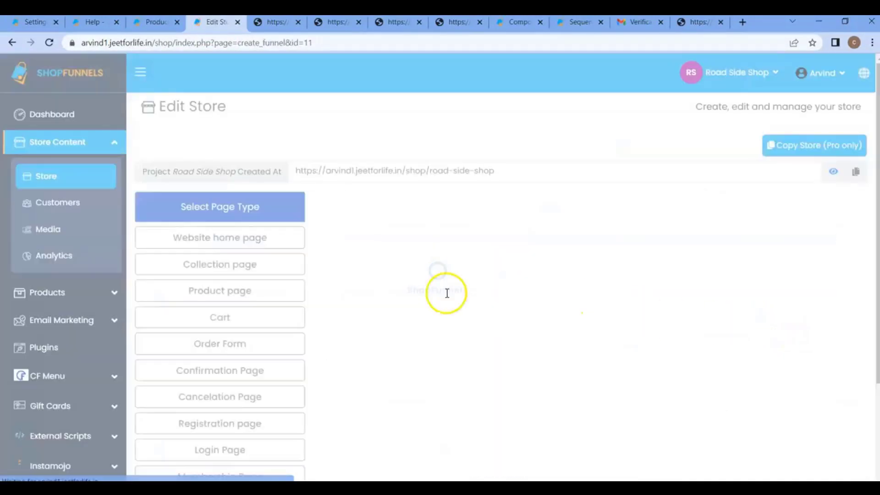
left_click(174, 236)
left_click(172, 239)
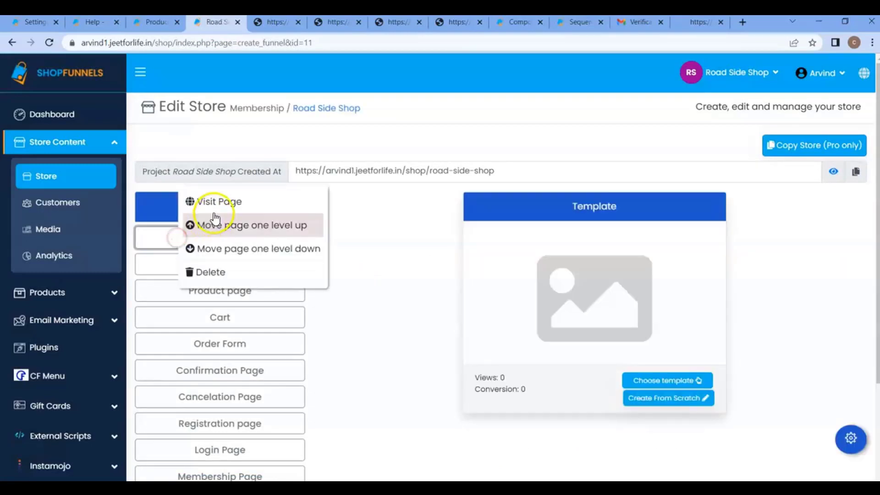
left_click(220, 203)
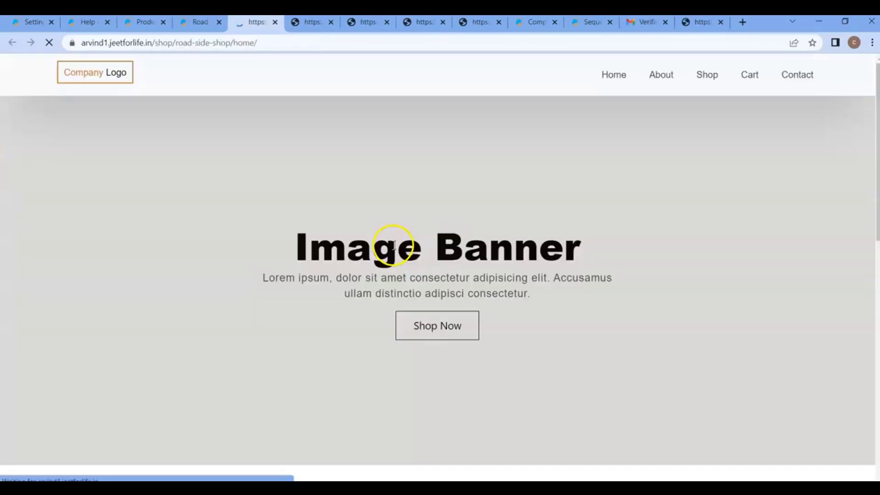
scroll(394, 247, "down", 10)
scroll(400, 257, "down", 1)
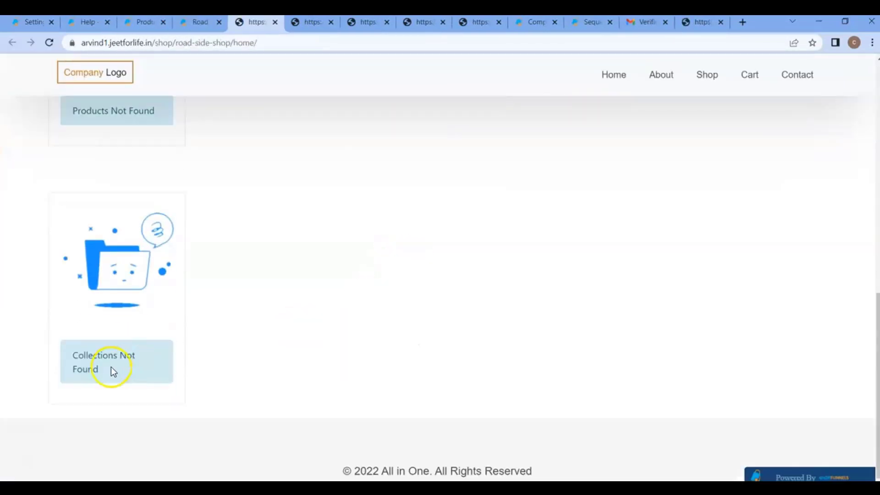
left_click_drag(87, 356, 124, 365)
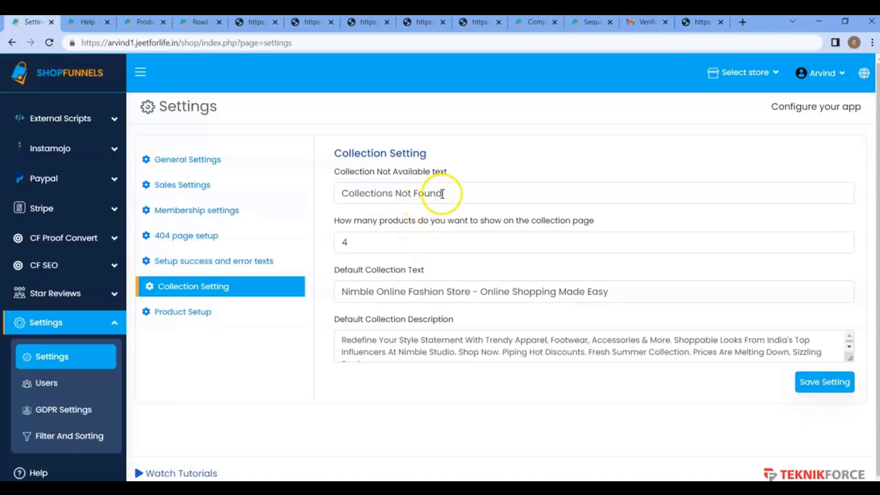
mouse_move(442, 193)
left_mouse_down()
mouse_move(393, 196)
mouse_move(455, 193)
left_mouse_up()
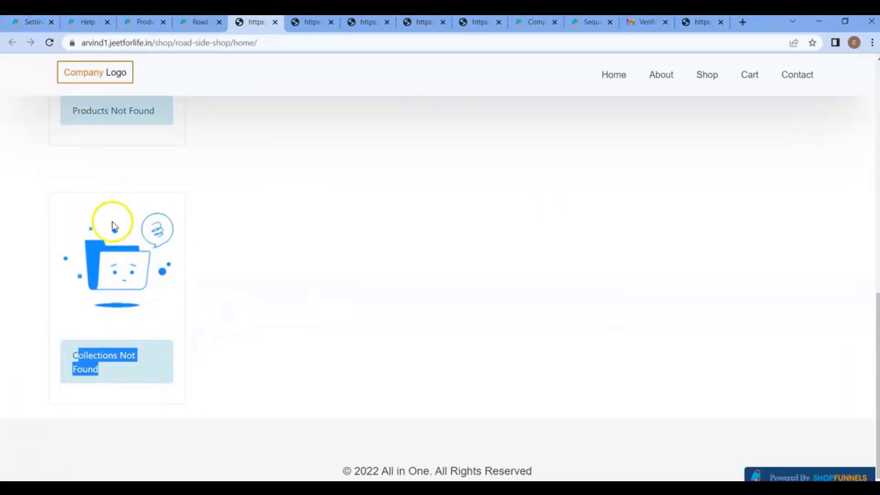
left_click(37, 23)
left_click(501, 239)
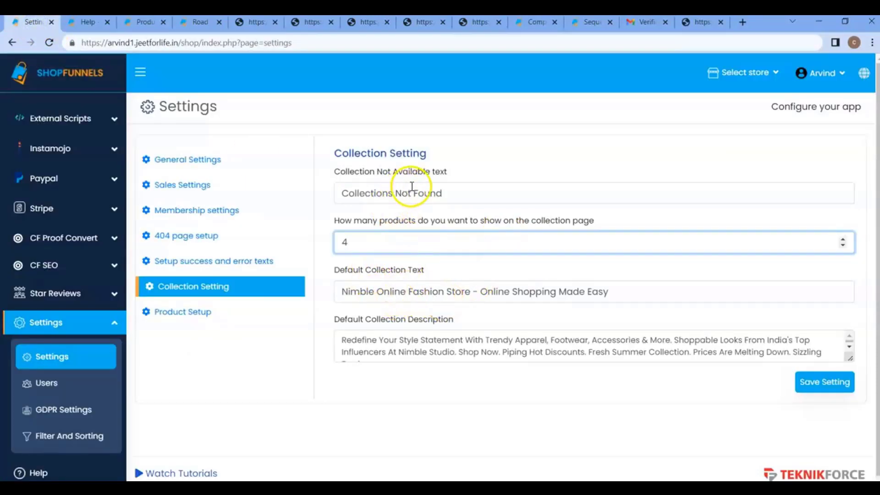
Set cart.png as the product-not-found image in Product Setup
left_click_drag(411, 186, 458, 187)
left_click(195, 313)
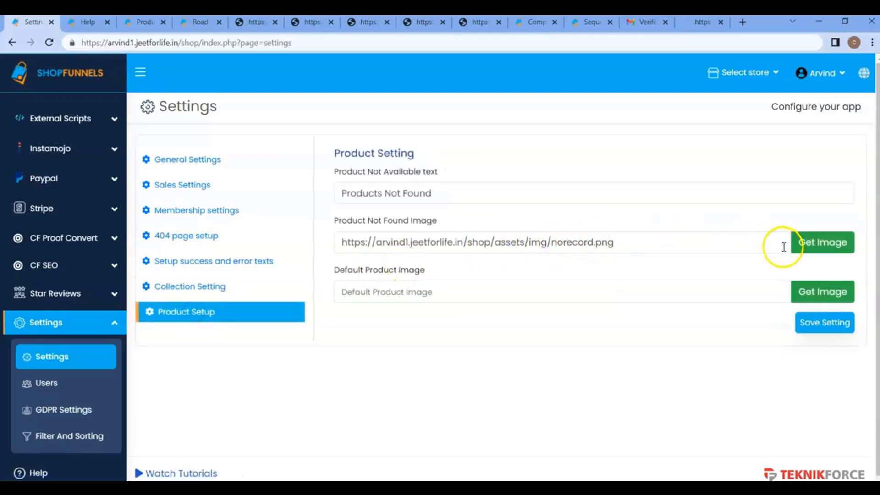
left_click(818, 244)
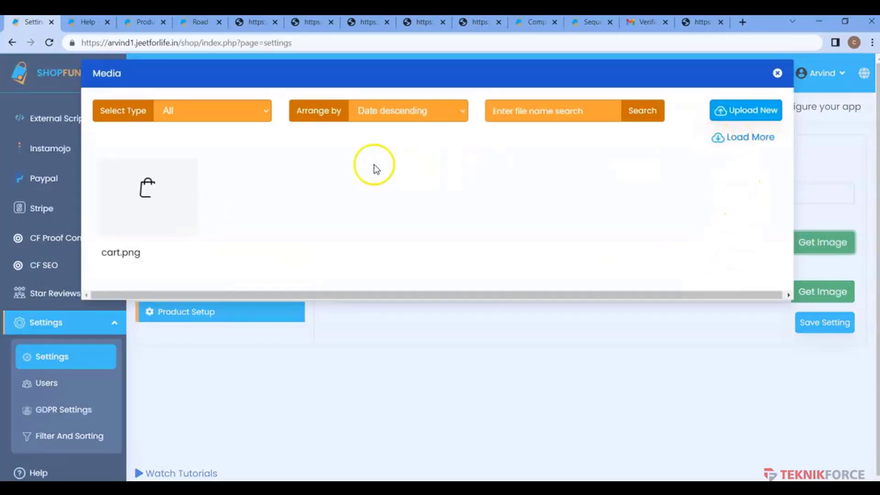
left_click(148, 192)
left_click(764, 392)
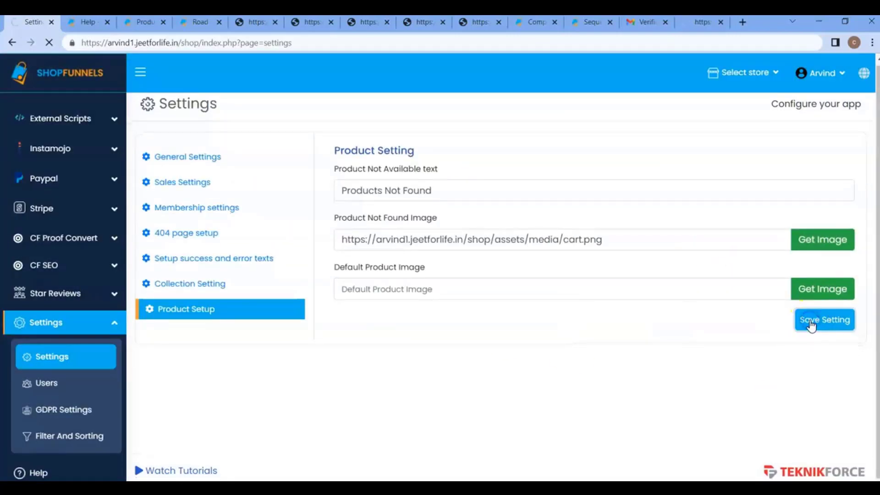
Reload the storefront home page to check the new not-found image
left_click(254, 22)
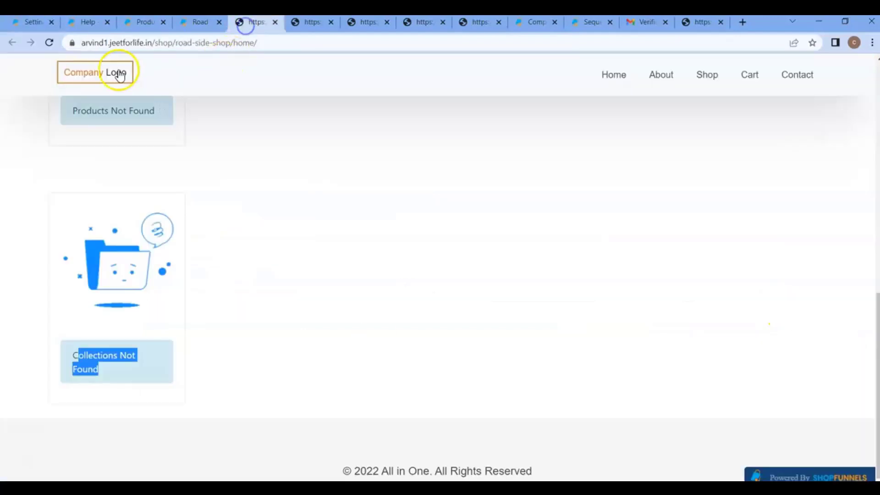
left_click(49, 43)
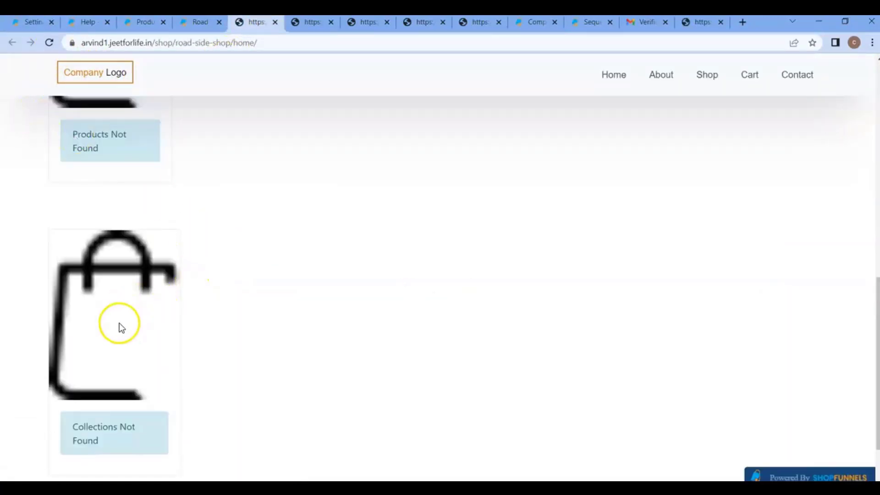
scroll(124, 188, "up", 4)
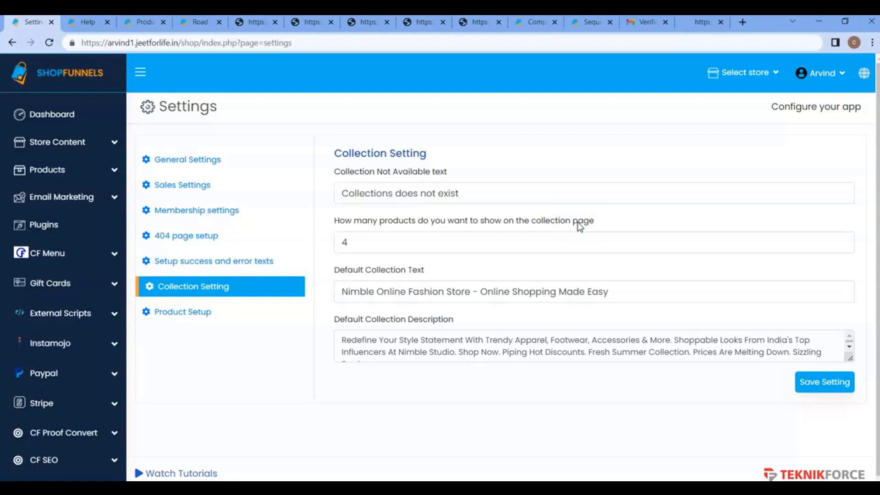
Open the Nimble store's live collection page in a new tab and look it over
left_click(141, 22)
left_click(236, 263)
left_click(371, 233)
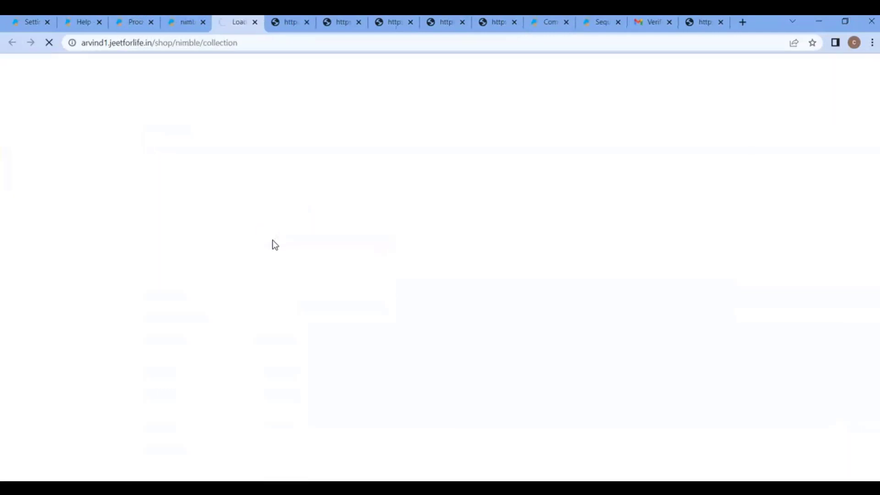
scroll(298, 241, "down", 6)
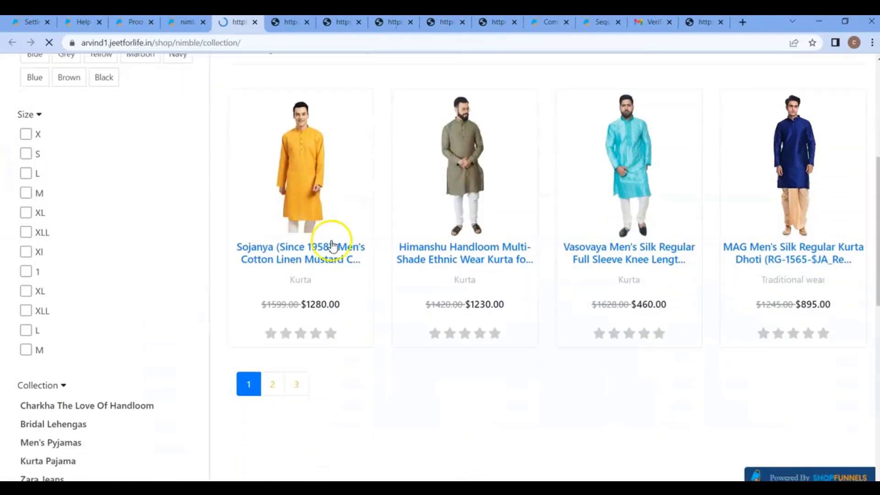
scroll(392, 238, "up", 1)
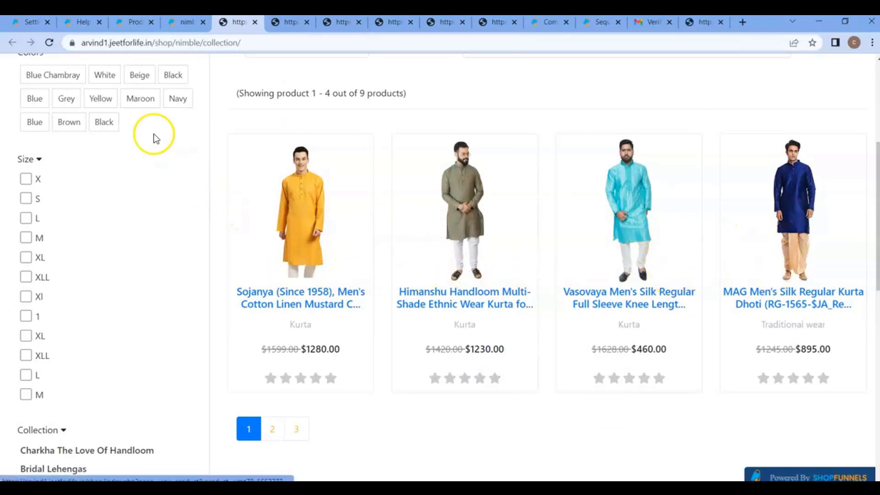
Change the products-per-page count to 8 and save the collection settings
left_click(27, 22)
left_click(379, 247)
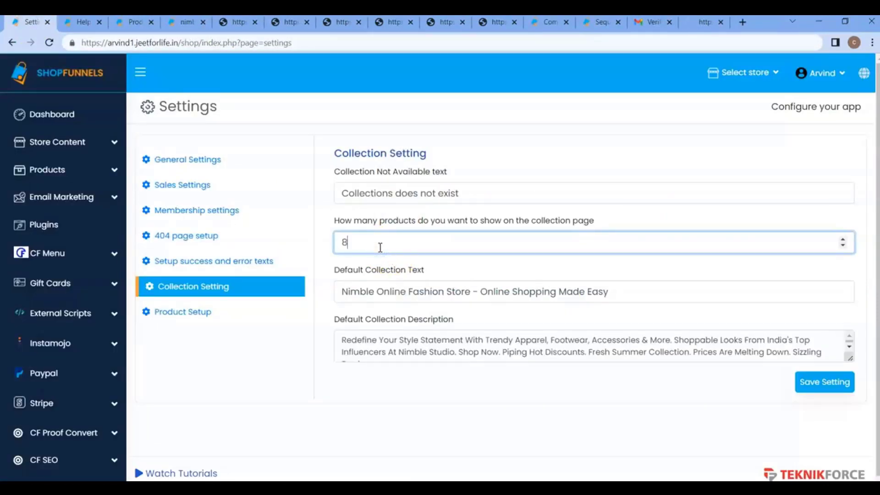
left_click(834, 384)
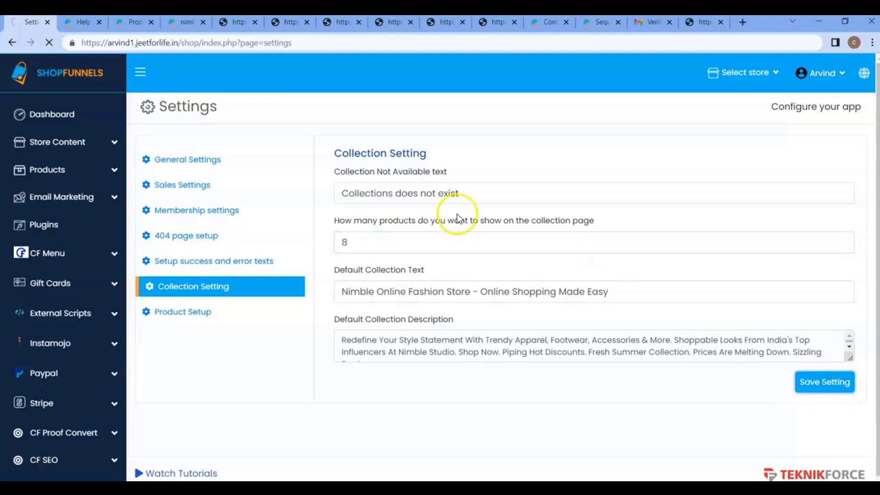
Check the watches, road-side-shop and Nimble storefronts for the 'Collections does not exist' message
left_click(334, 24)
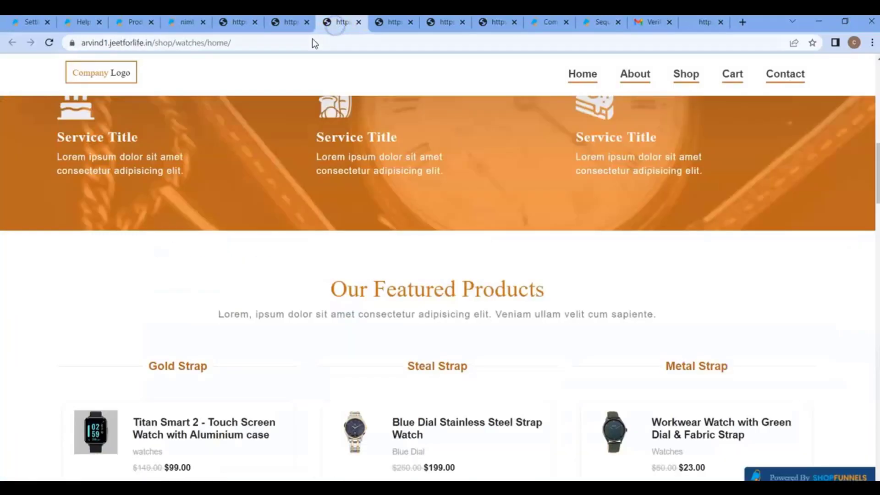
left_click(31, 23)
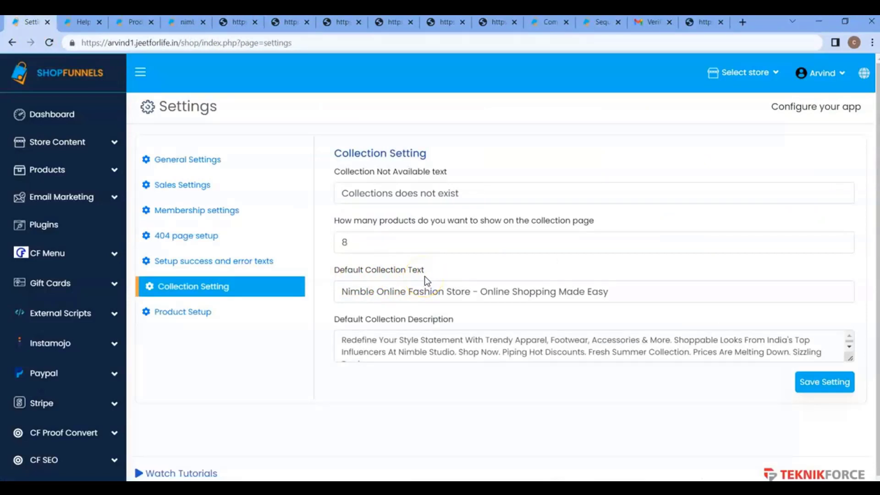
left_click(343, 25)
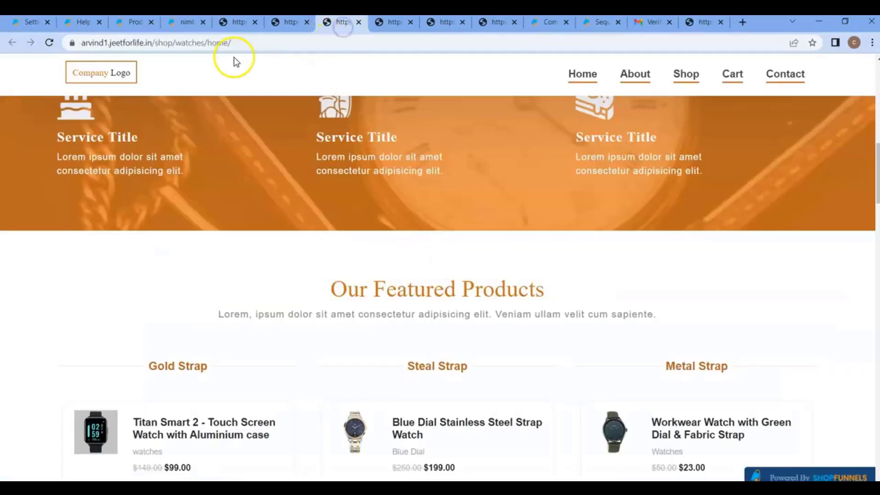
left_click(288, 23)
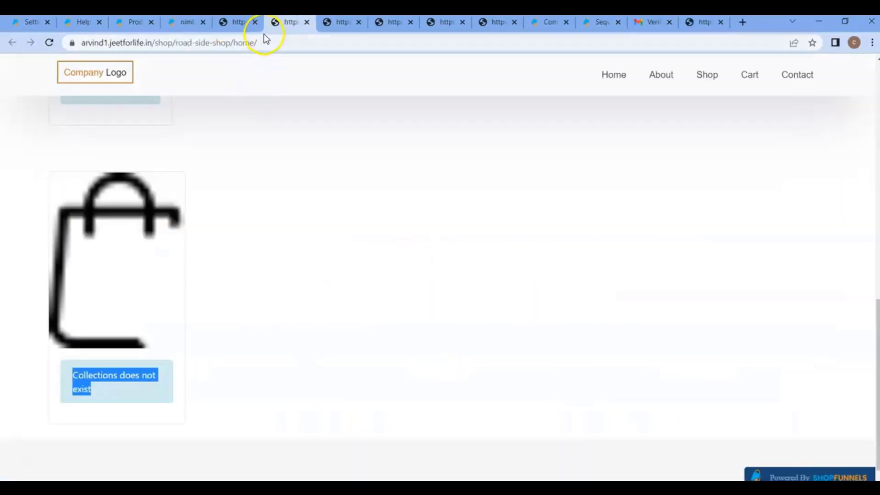
left_click(242, 23)
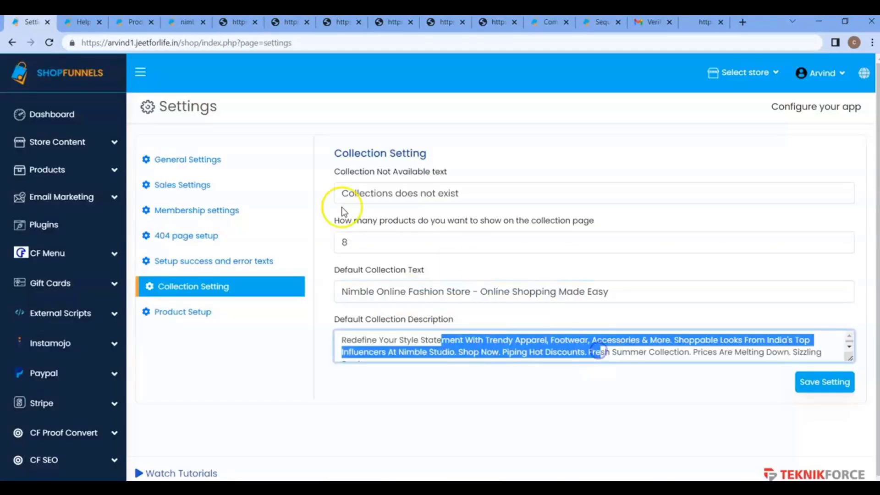
left_click_drag(548, 175, 3, 182)
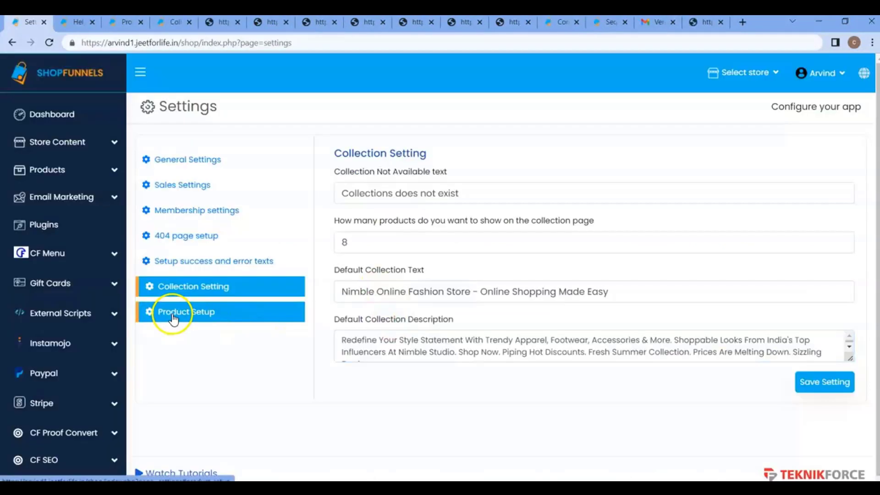
Review the Product Not Available text and the empty Default Product Image in Product Setup
left_click(174, 315)
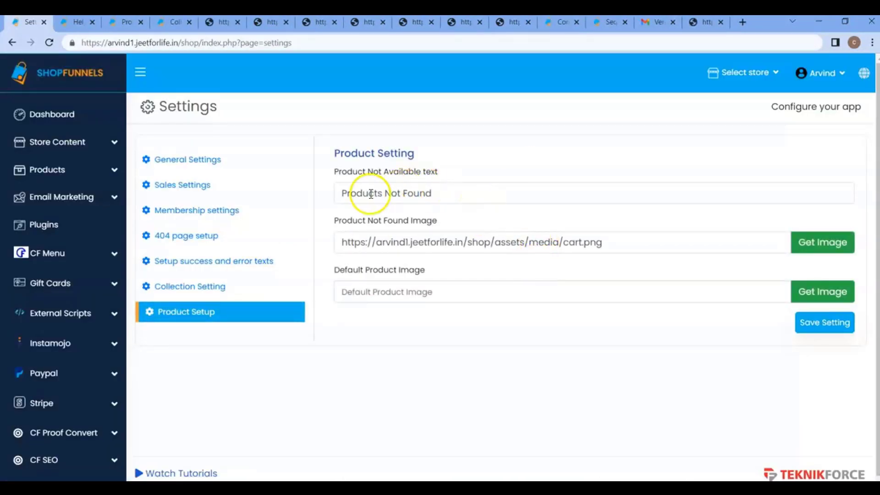
left_click(443, 197)
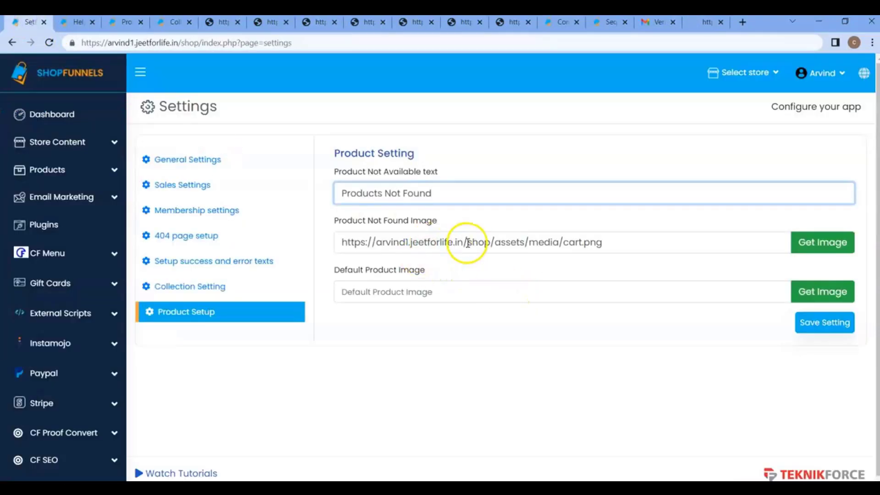
left_click(407, 292)
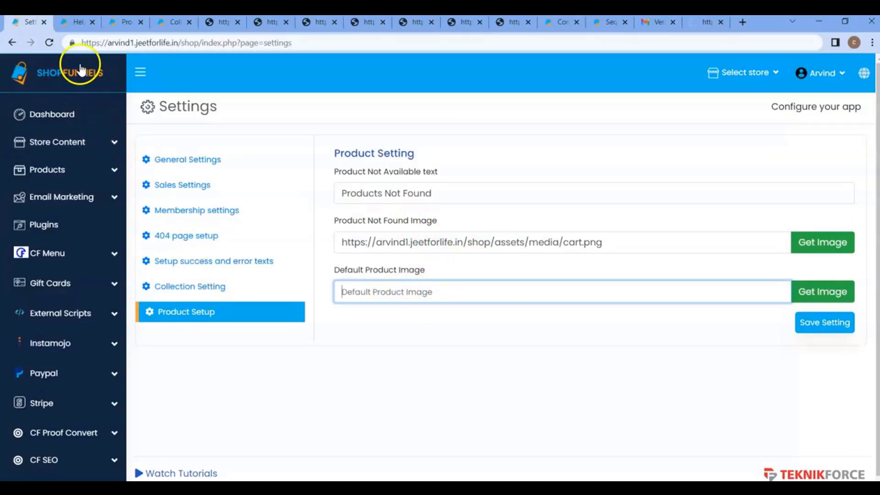
Add a new product titled 'test' in the product list
left_click(110, 28)
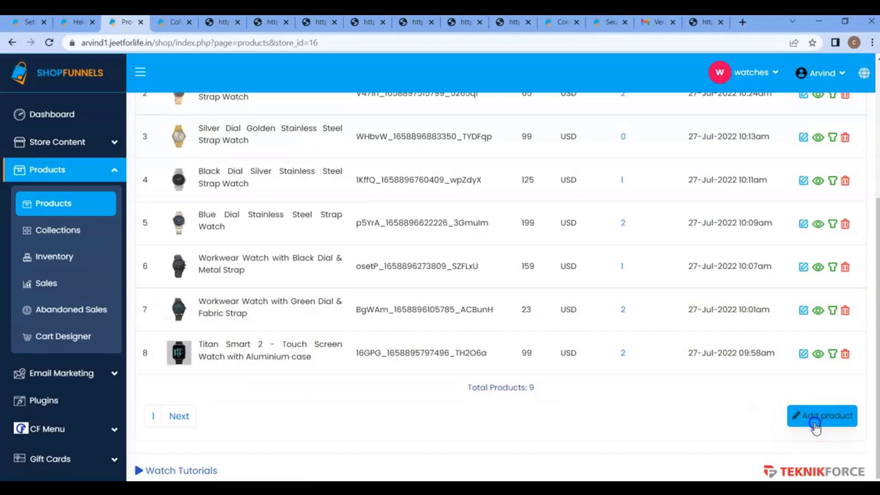
left_click(815, 418)
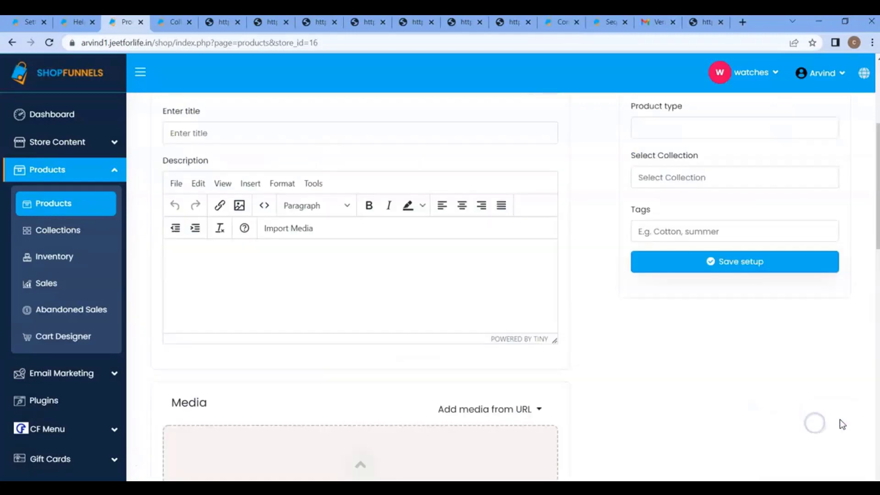
left_click(231, 137)
type("test")
left_click(352, 273)
type("test")
scroll(665, 141, "up", 3)
Set the test product's status to Active, save it, and preview it on the storefront
left_click(665, 141)
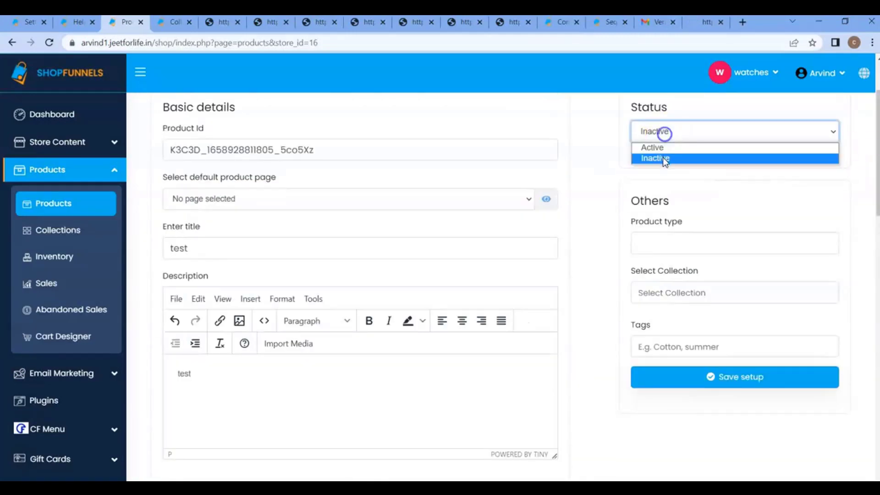
left_click(663, 146)
scroll(399, 274, "down", 12)
scroll(400, 274, "up", 10)
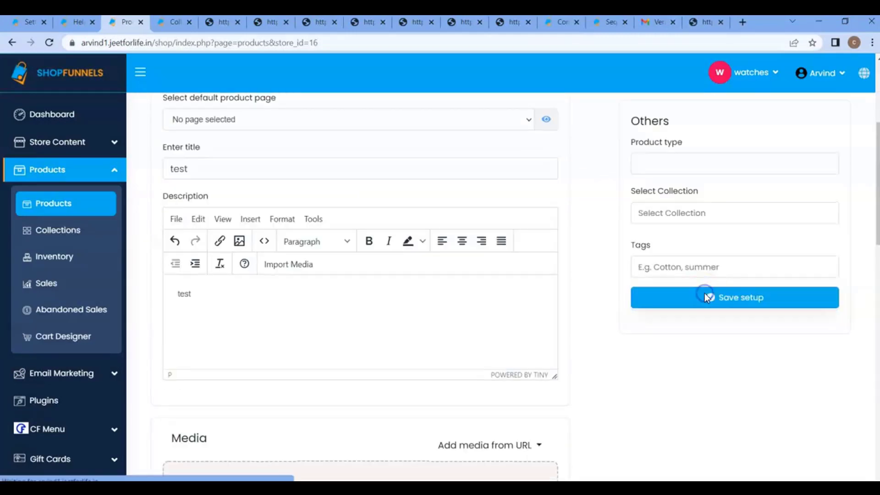
left_click(706, 294)
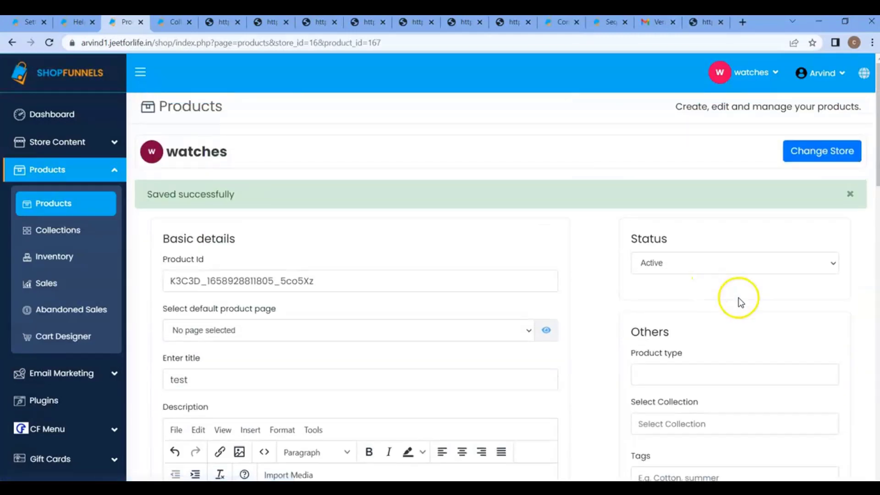
left_click(545, 331)
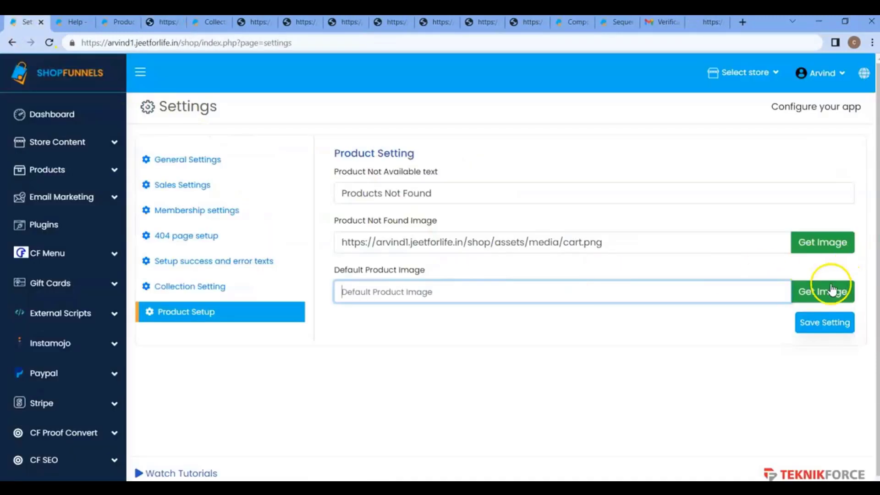
Upload 2666WL02_6.webp and set it as the default product image
left_click(820, 290)
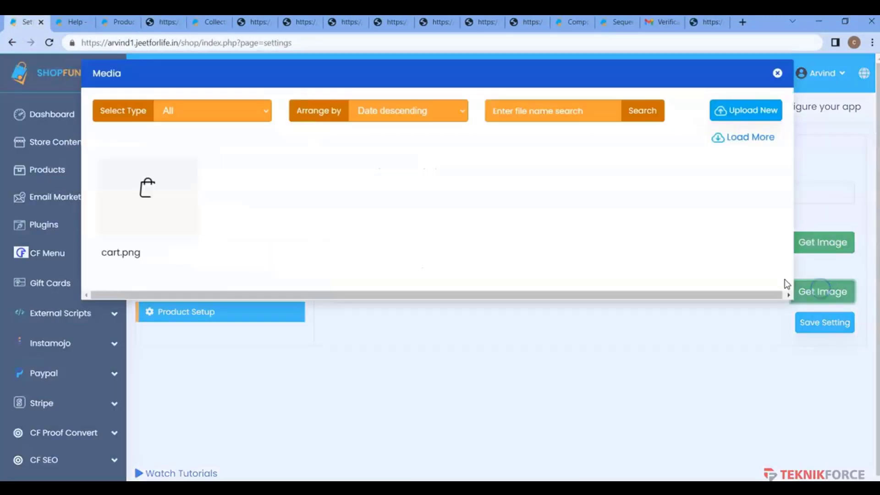
left_click(732, 117)
left_click(507, 177)
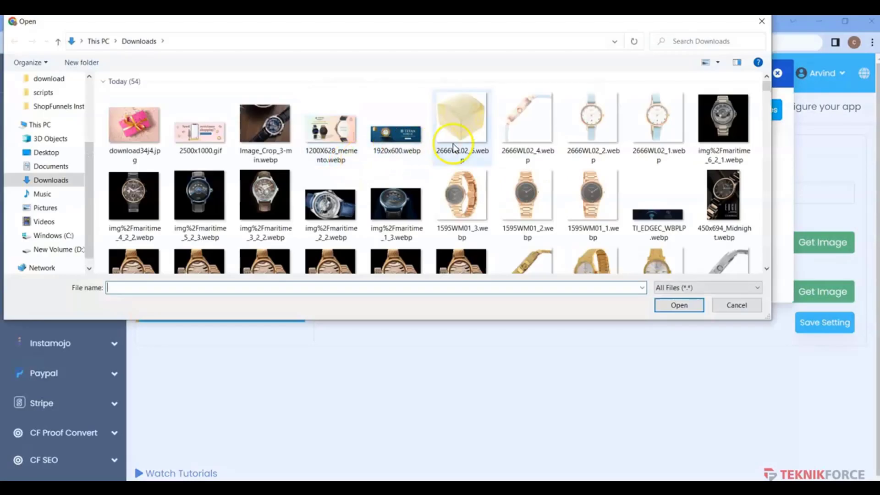
double_click(453, 138)
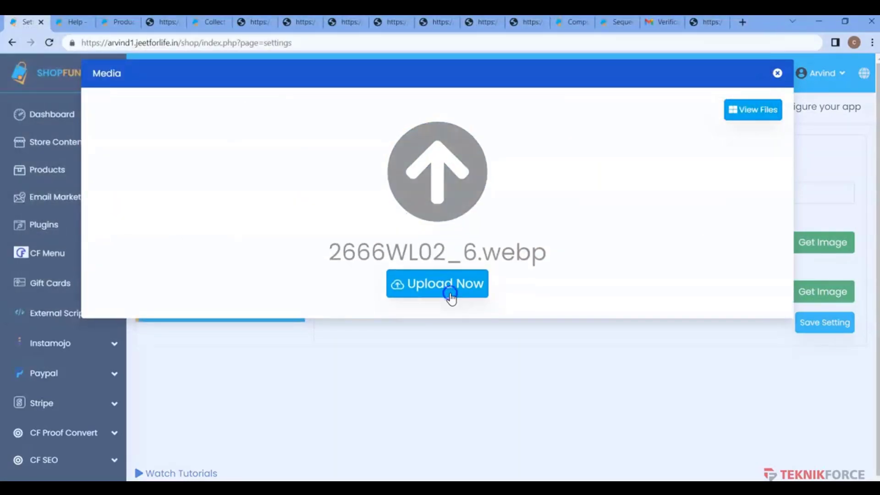
left_click(450, 296)
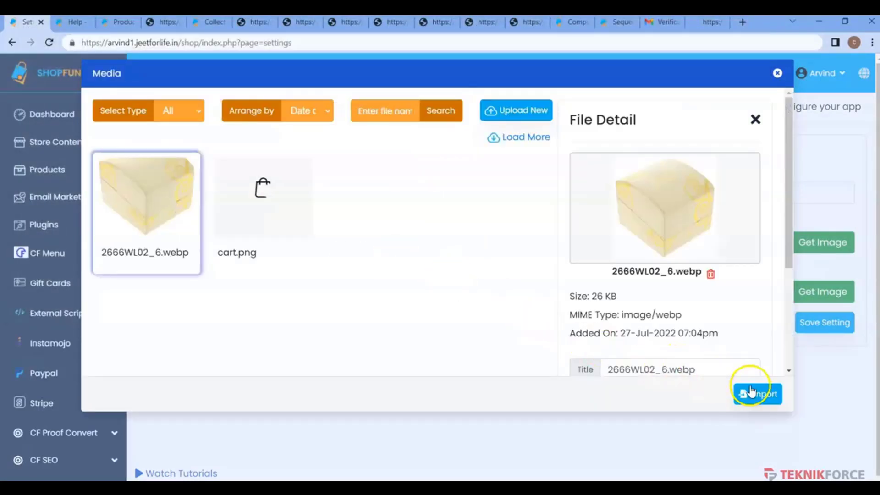
left_click(773, 384)
Reload the test product's storefront page to confirm the cream box picture appears
left_click(162, 22)
left_click(49, 42)
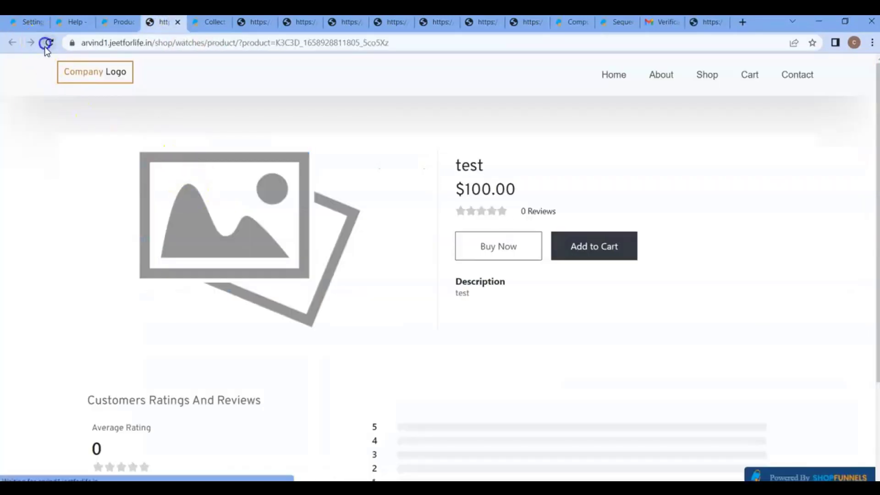
scroll(267, 310, "down", 3)
scroll(269, 255, "up", 3)
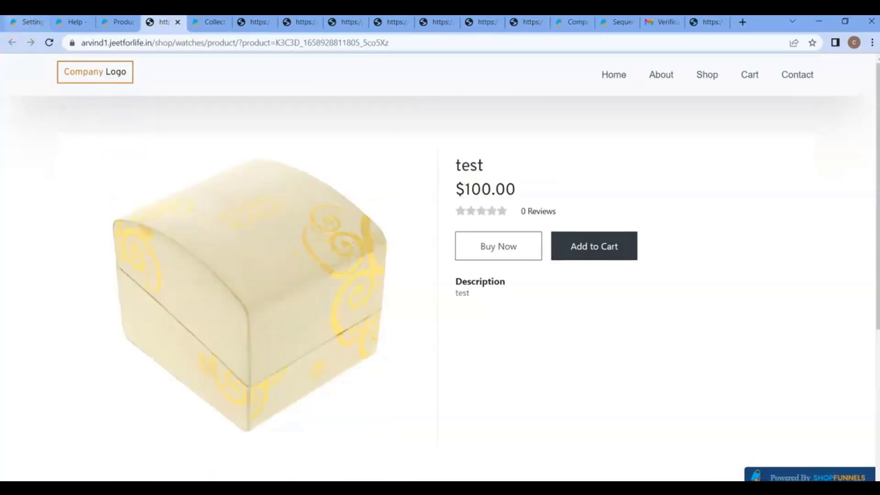
Inspect the new Default Product Image address in Product Setup
key("ctrl+1")
left_click(255, 304)
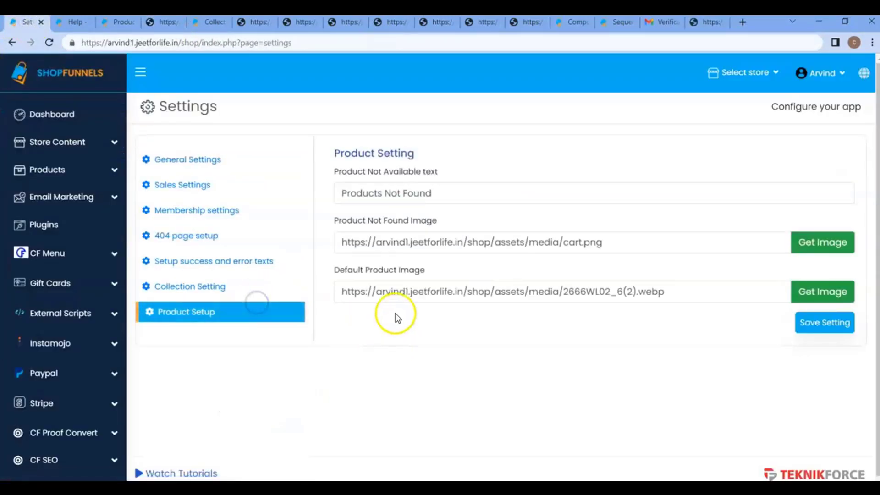
left_click(374, 292)
left_click_drag(374, 292, 603, 292)
left_click(534, 320)
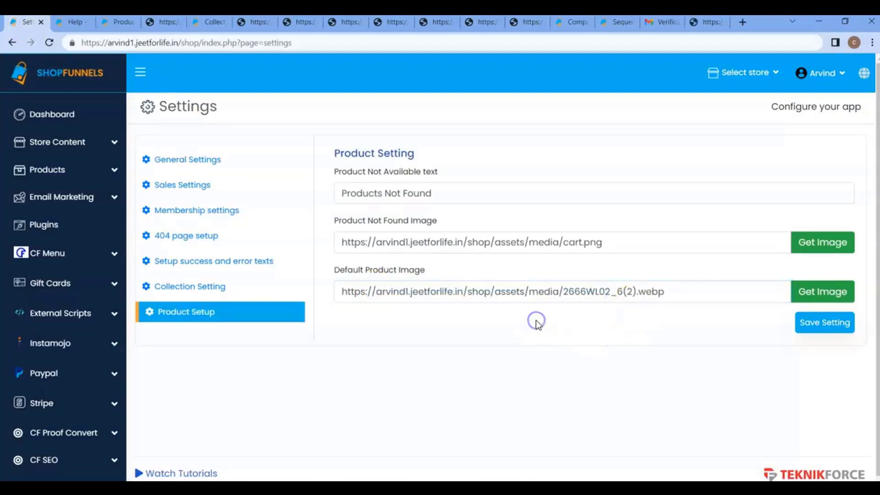